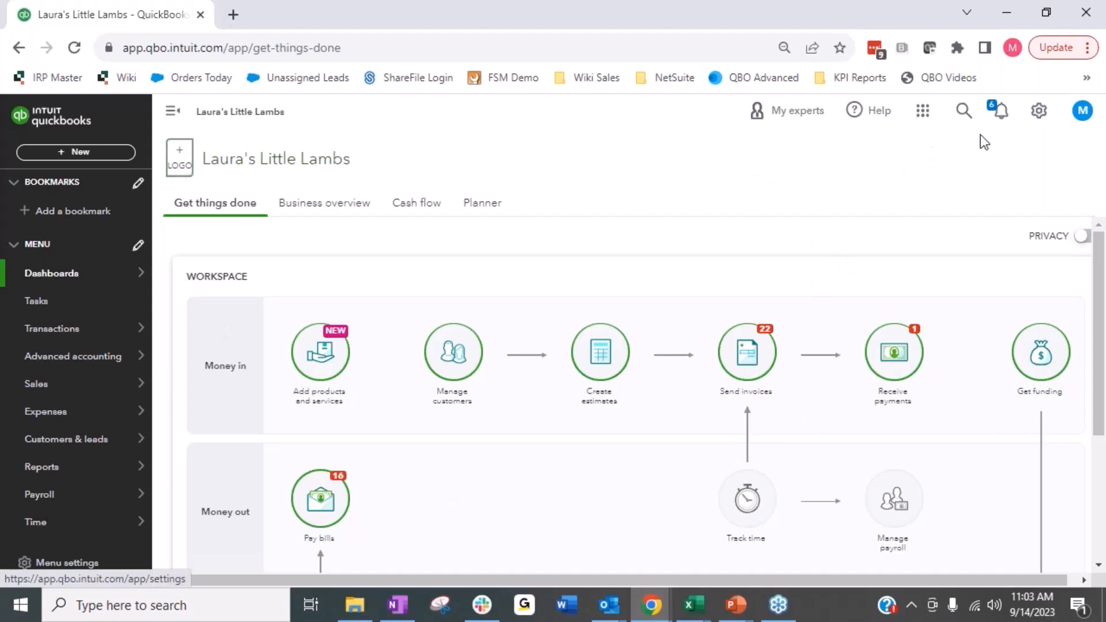
# Step: Open the company's account settings and review the Sales settings for form content, products and services, and progress invoicing
pyautogui.click(1039, 111)
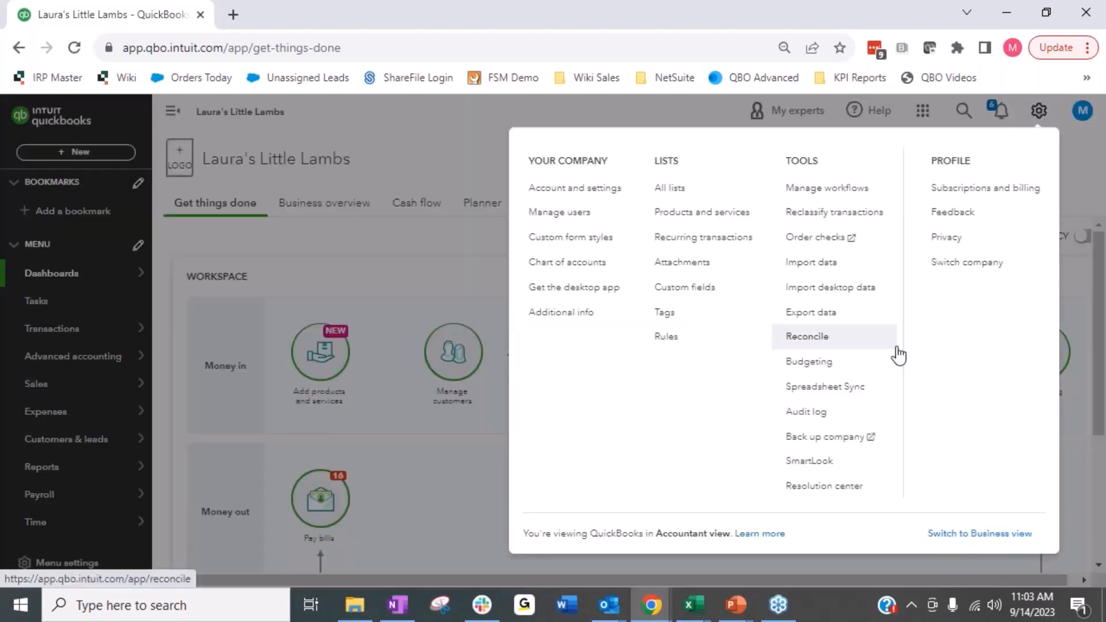
pyautogui.click(533, 188)
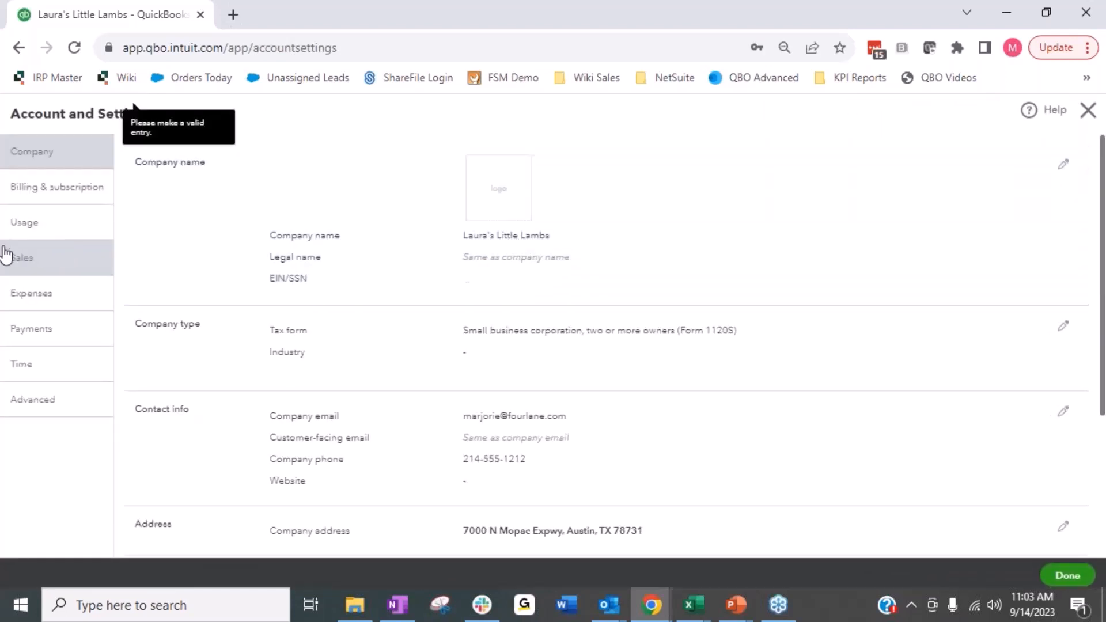
pyautogui.click(12, 257)
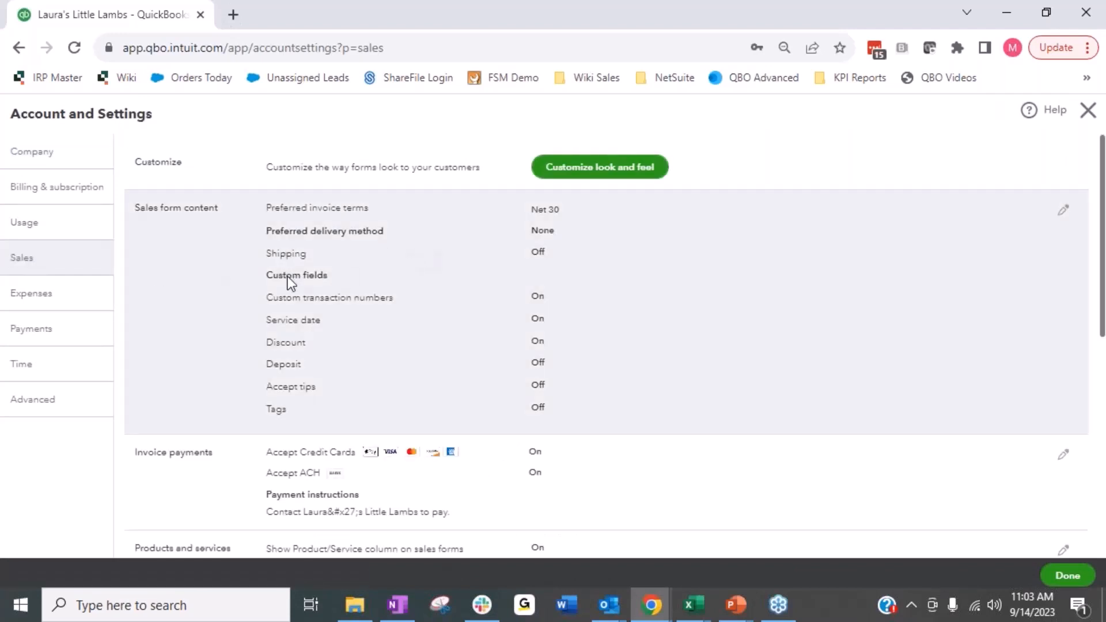
pyautogui.scroll(-3, 257, 289)
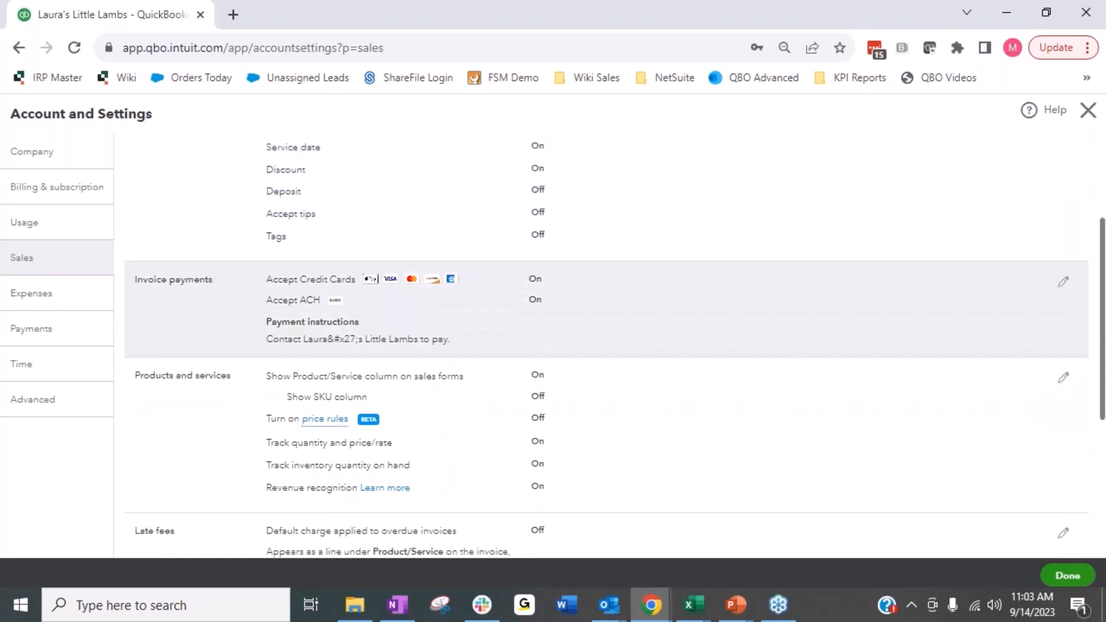
pyautogui.scroll(3, 265, 277)
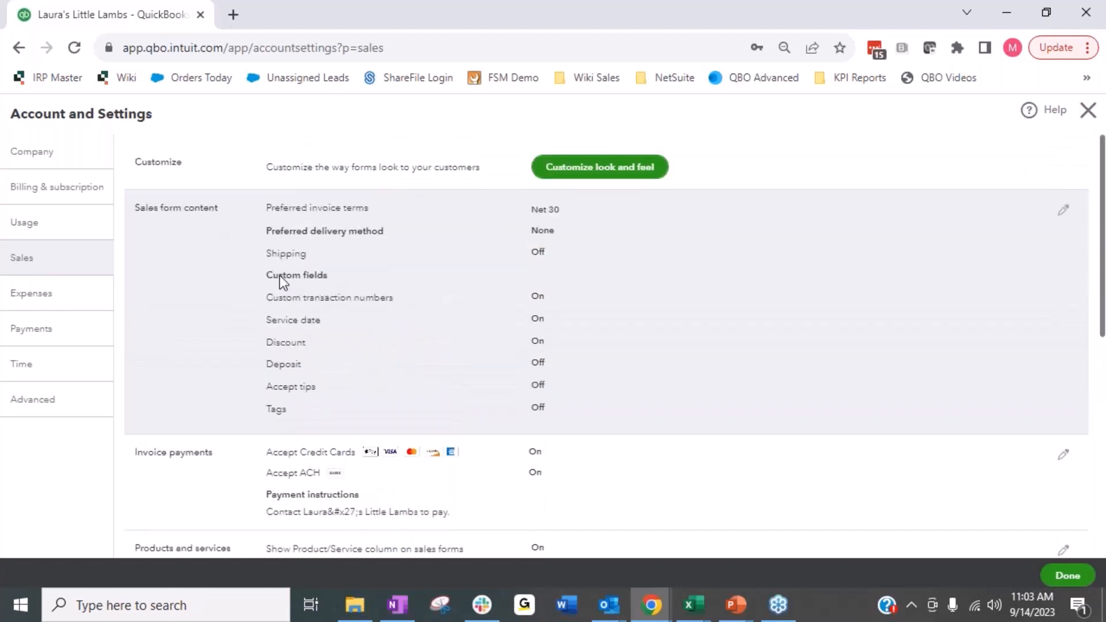
pyautogui.scroll(-3, 447, 376)
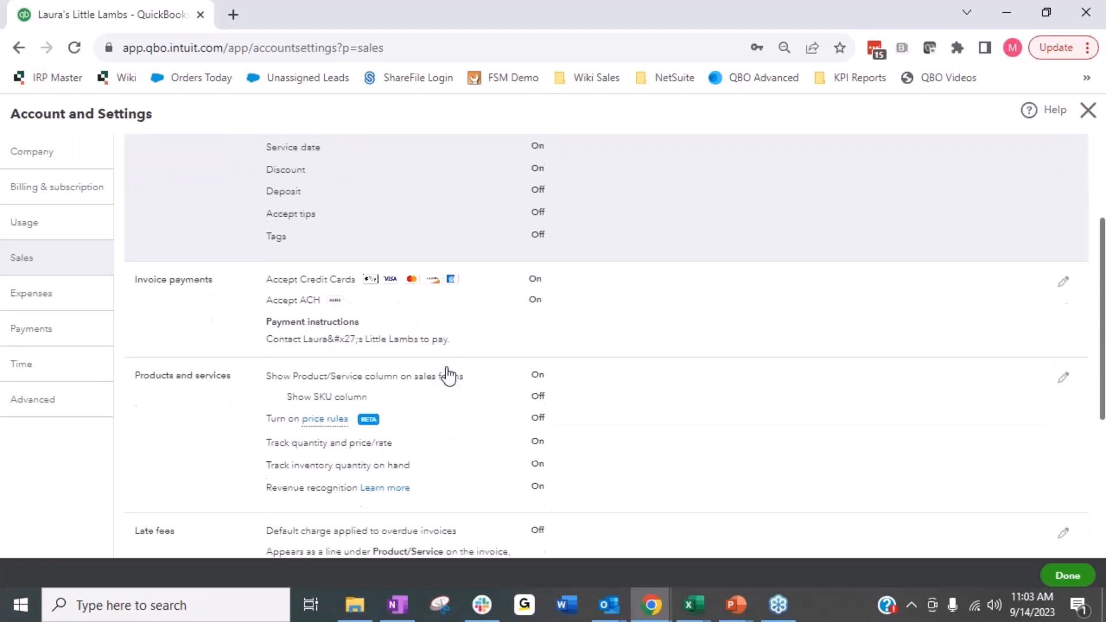
pyautogui.scroll(-2, 448, 378)
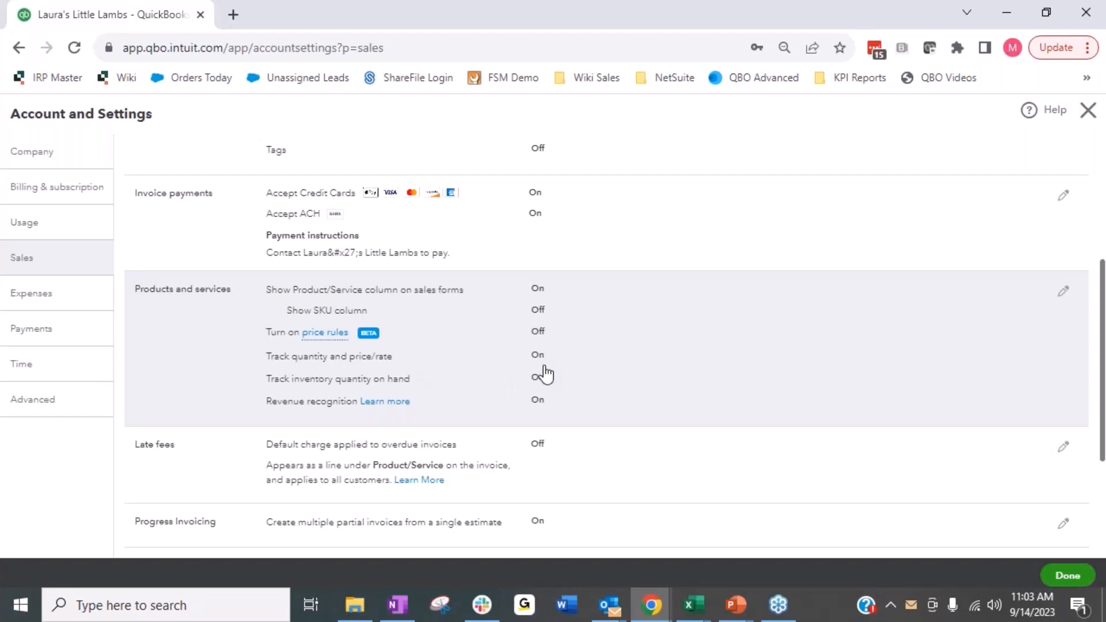
pyautogui.scroll(-1, 545, 375)
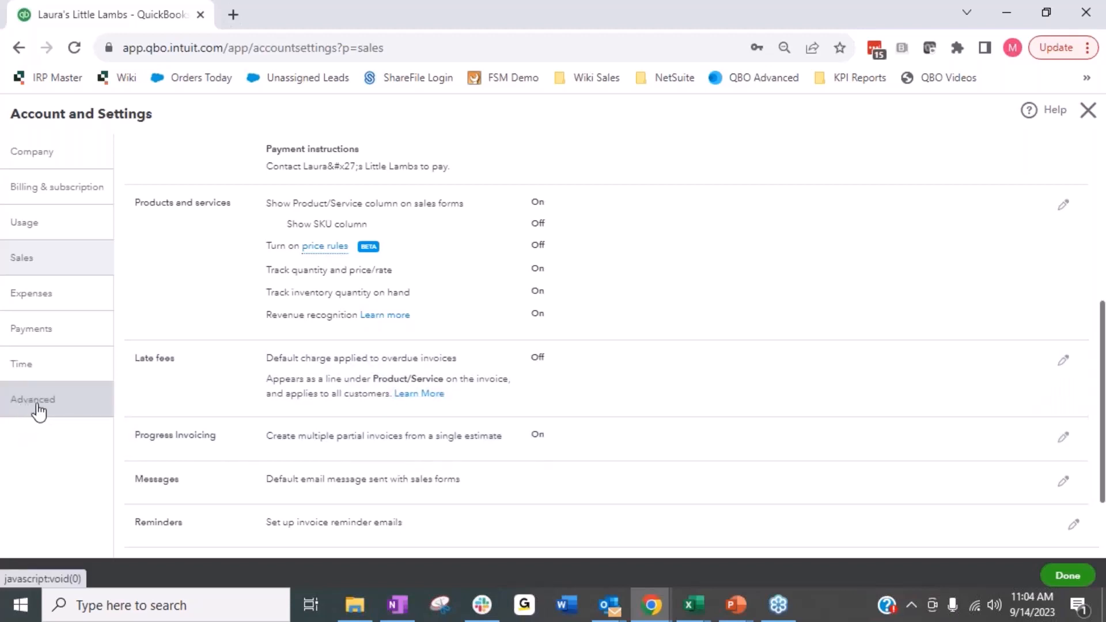
# Step: Review the Advanced settings for class and location tracking, automation and projects, and close the account settings
pyautogui.click(37, 405)
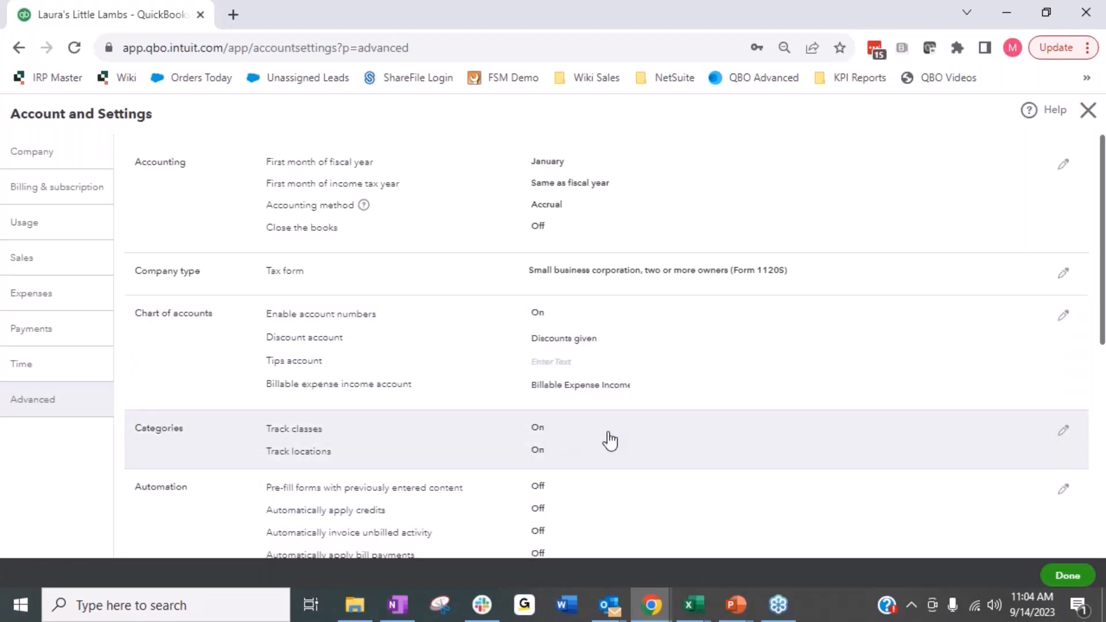
pyautogui.scroll(-3, 611, 441)
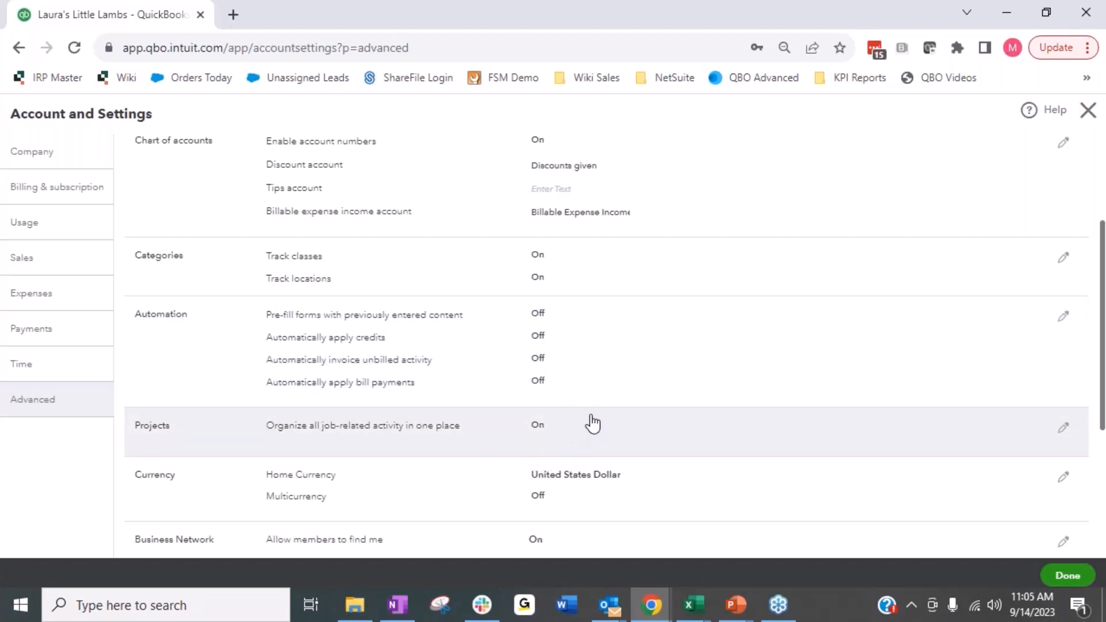
pyautogui.click(1086, 111)
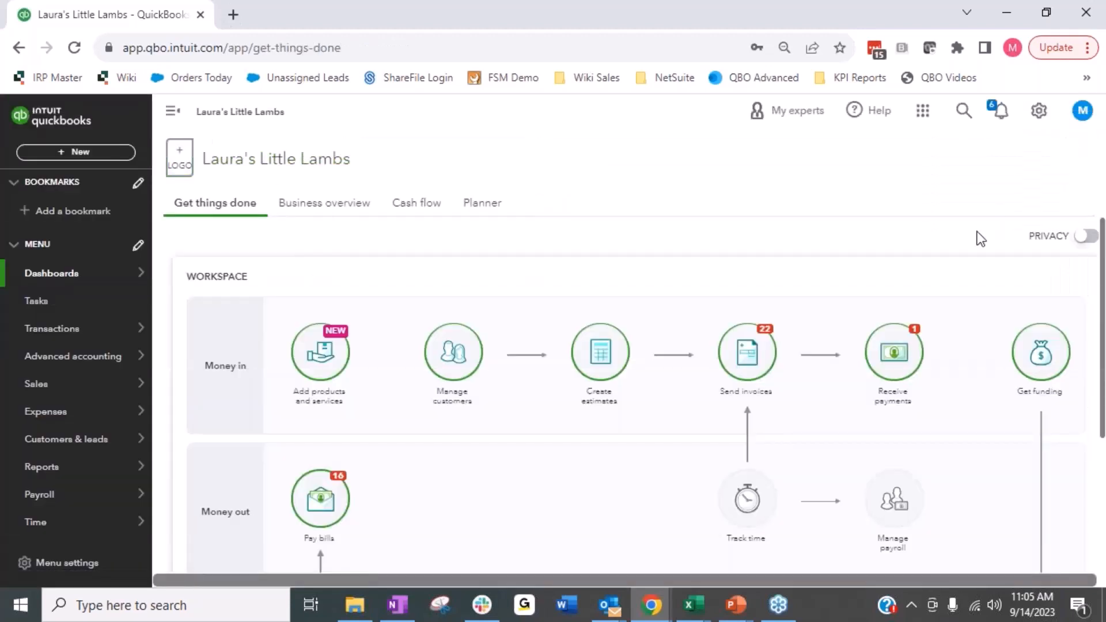
# Step: Open the custom fields list and start a new field named Sales Rep with the Dropdown list data type
pyautogui.click(1036, 113)
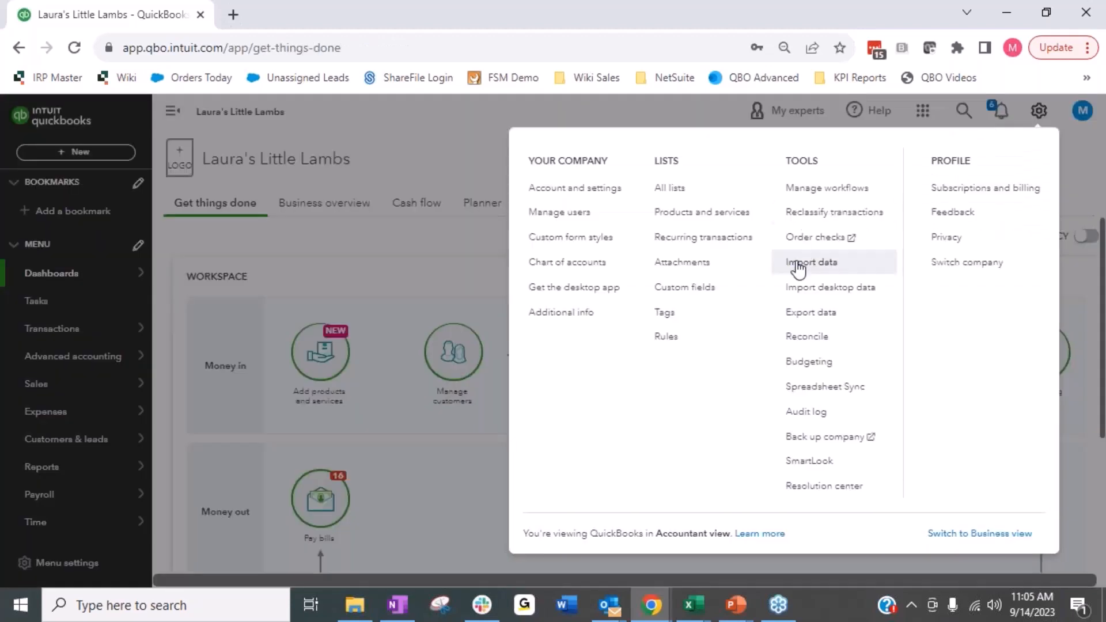
pyautogui.click(699, 298)
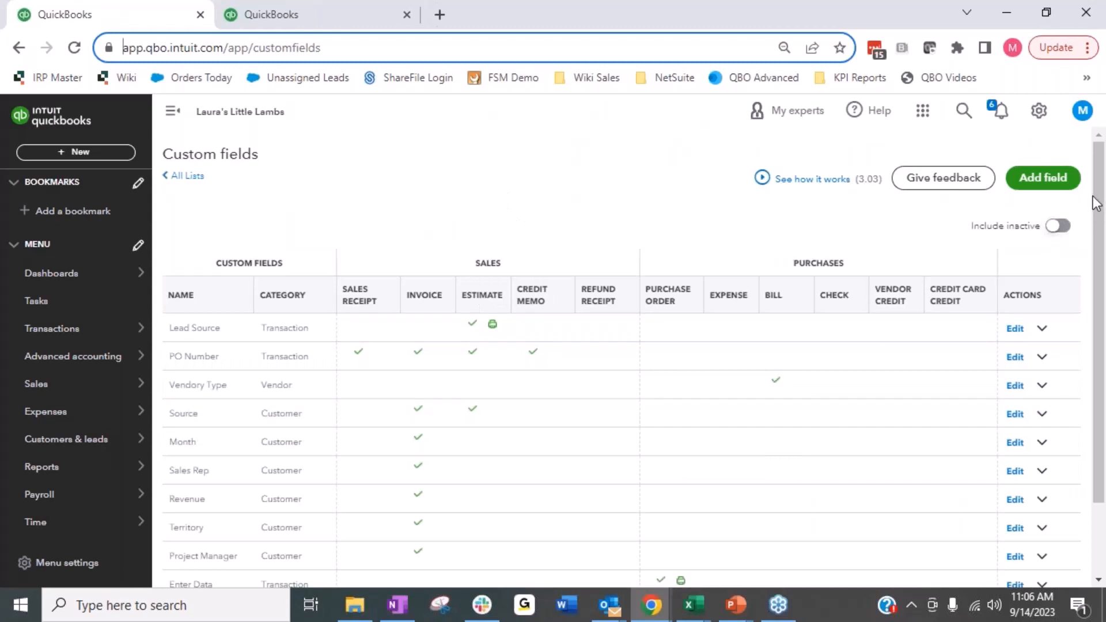
pyautogui.click(1062, 184)
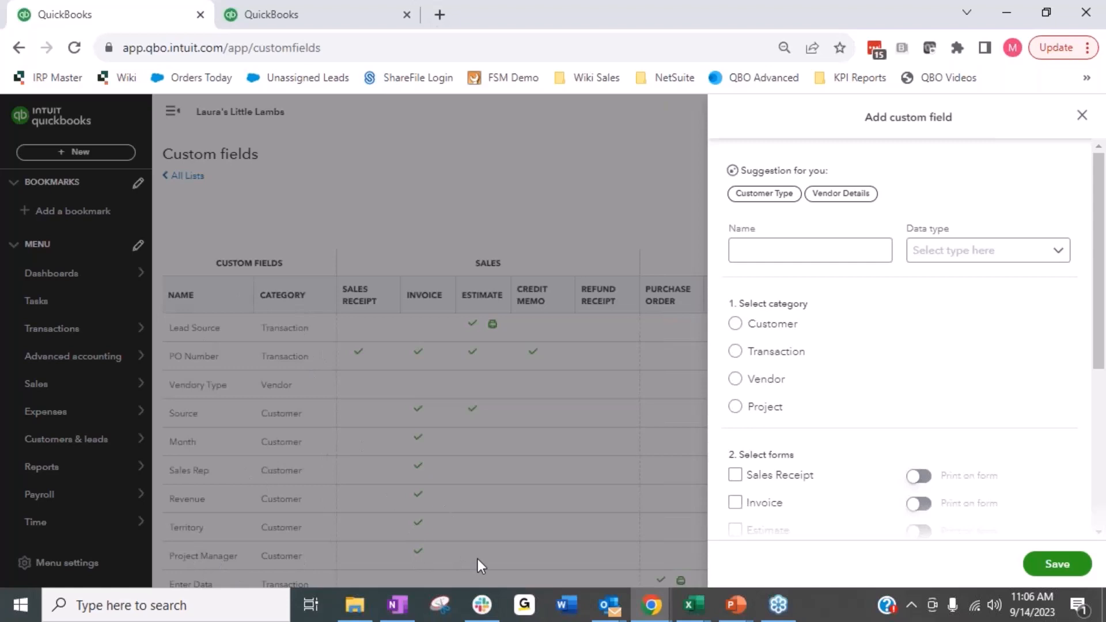
pyautogui.click(754, 254)
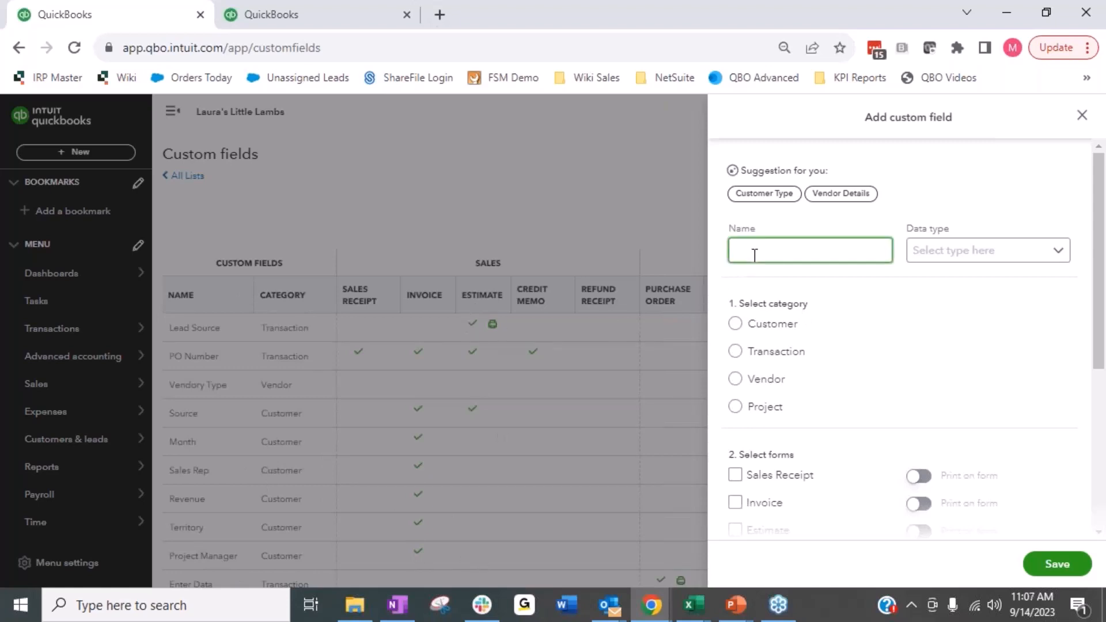
pyautogui.write('Sales Rep')
pyautogui.click(1043, 252)
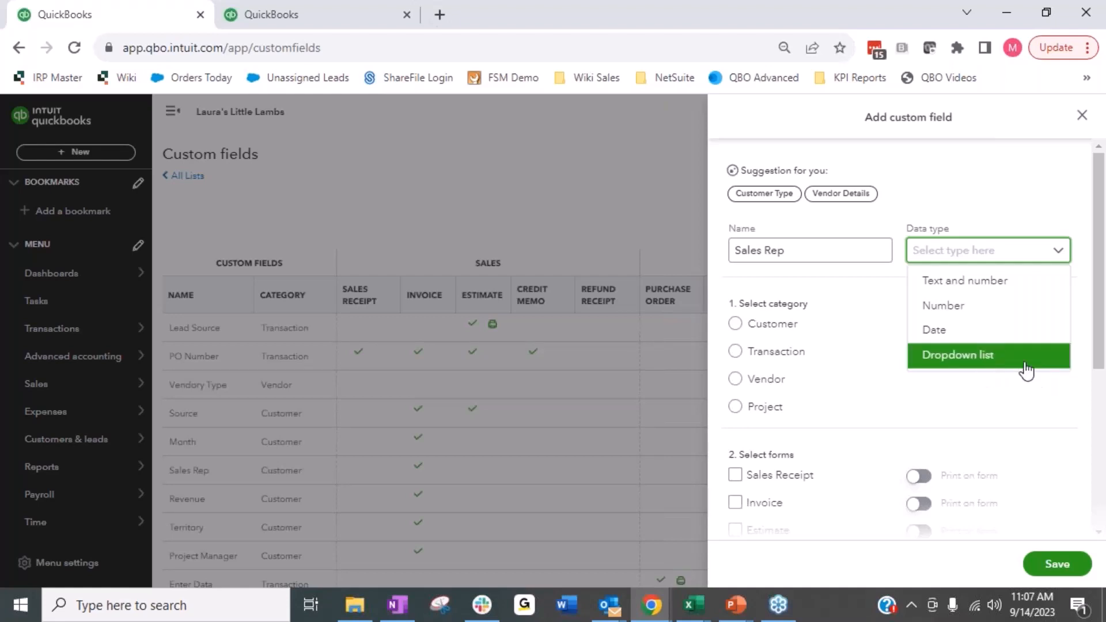
pyautogui.click(935, 363)
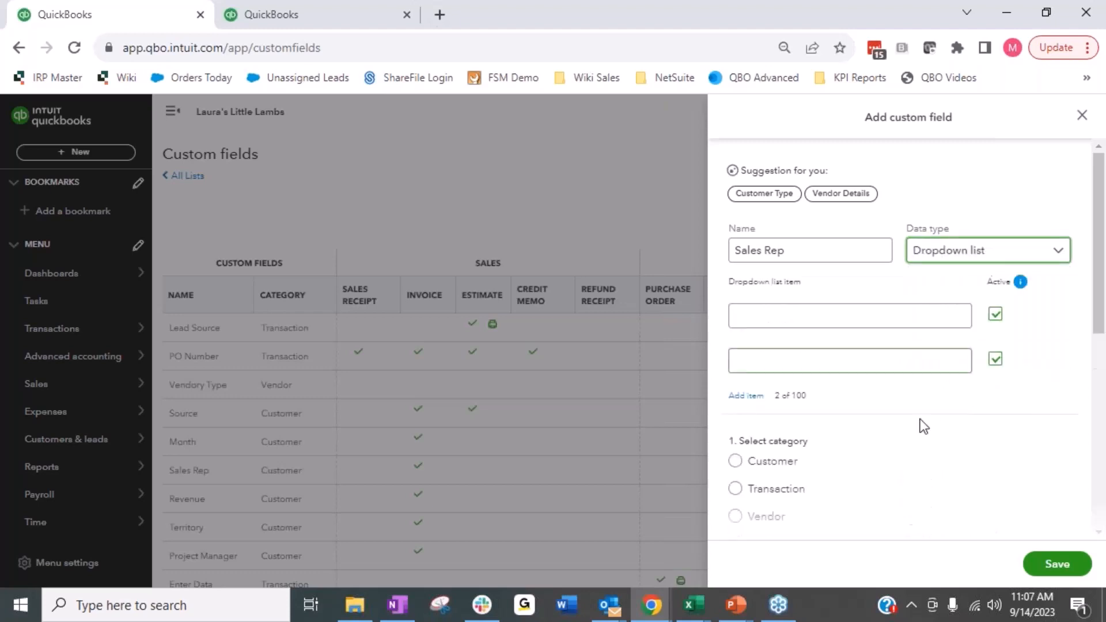
# Step: Fill in the Sales Rep dropdown with three items, entering one sales rep's first name in each
pyautogui.click(837, 323)
pyautogui.write('Marjorie')
pyautogui.press('Tab')
pyautogui.press('Tab')
pyautogui.write('Kat')
pyautogui.click(755, 397)
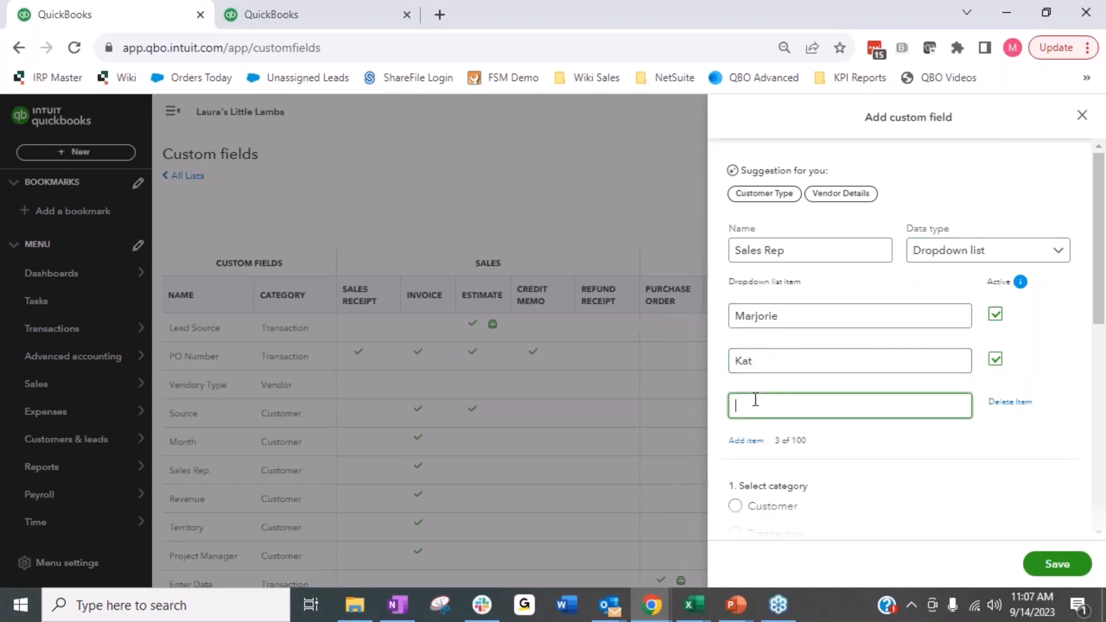
pyautogui.write('Bill')
# Step: Assign the Sales Rep field to the Transaction category and include it on the Estimate form with Print on form enabled
pyautogui.scroll(-3, 748, 272)
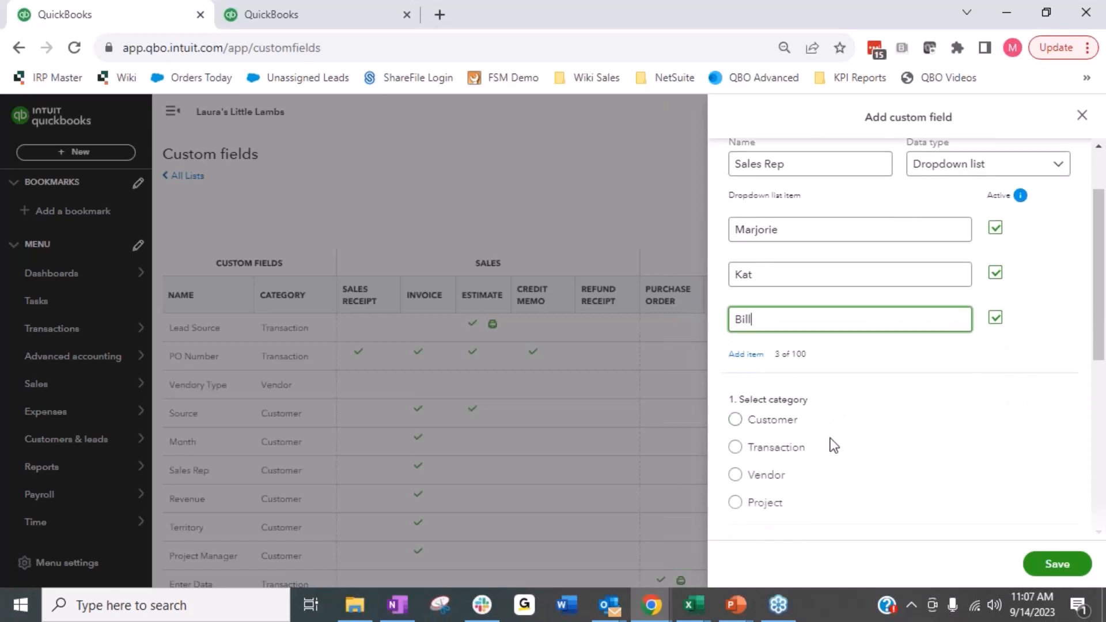
pyautogui.scroll(-3, 808, 438)
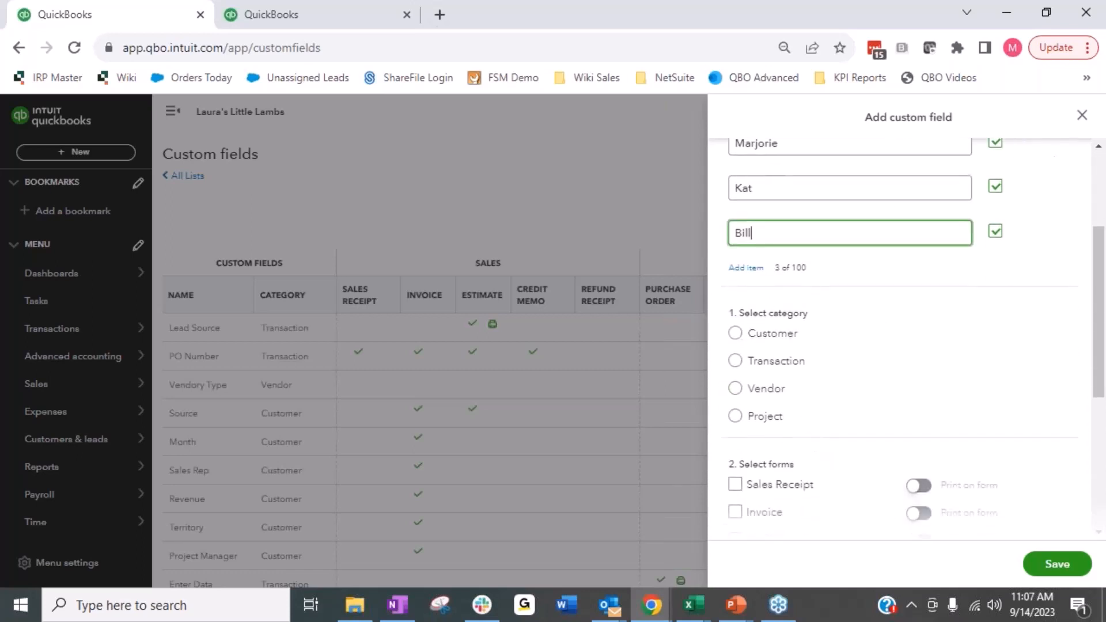
pyautogui.click(761, 363)
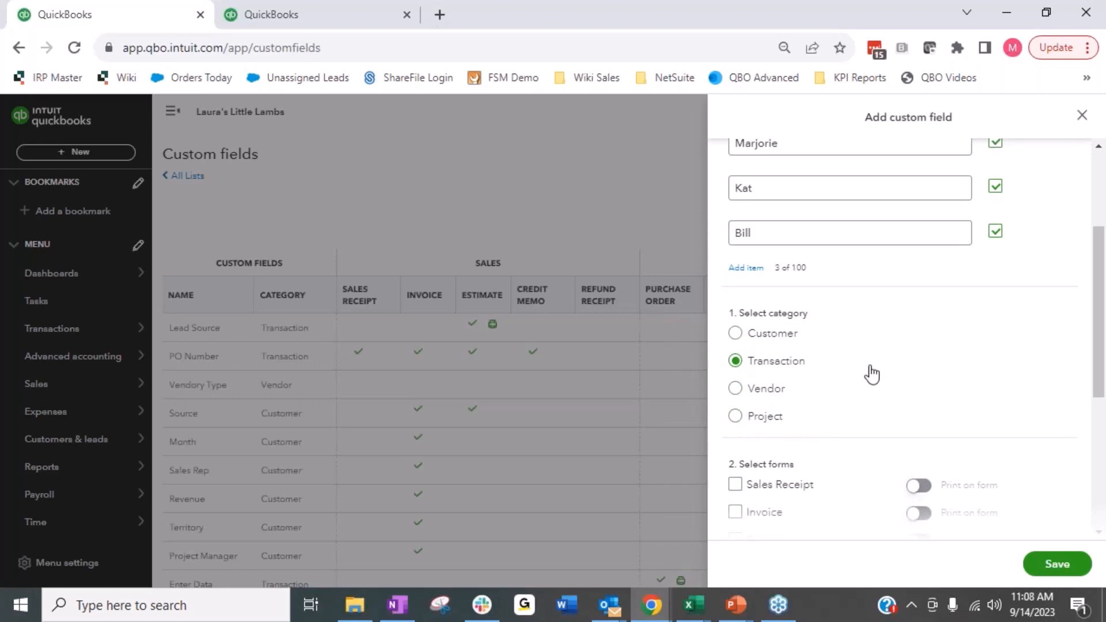
pyautogui.scroll(-3, 882, 383)
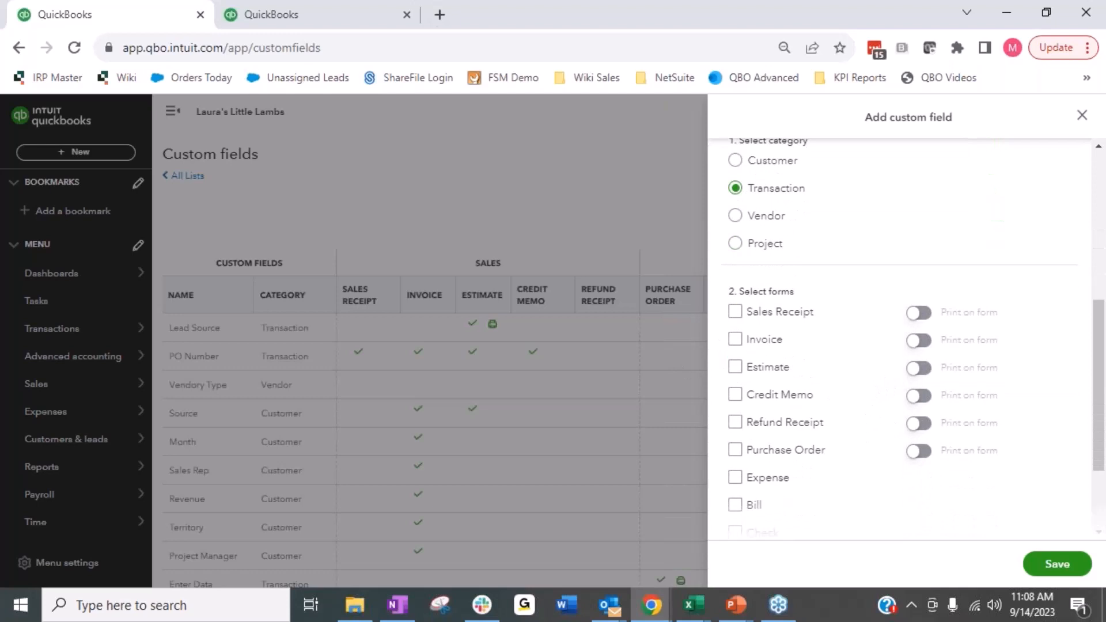
pyautogui.click(735, 367)
pyautogui.scroll(-2, 872, 526)
pyautogui.scroll(4, 871, 529)
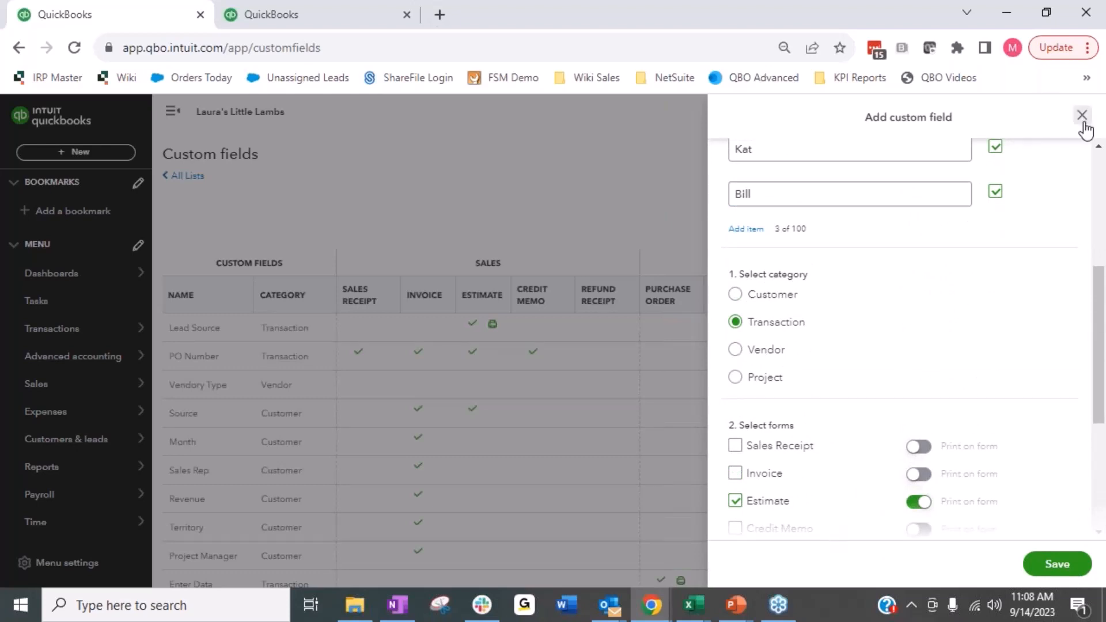
# Step: Try to save the new custom field and close its form, declining to leave without saving
pyautogui.click(1058, 570)
pyautogui.click(1081, 116)
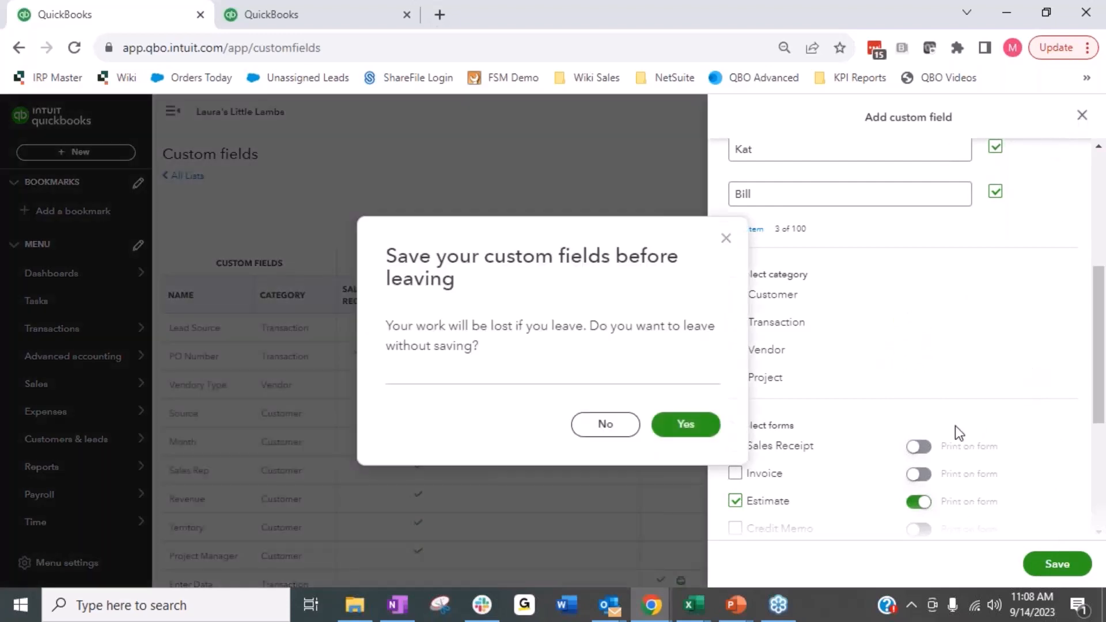
pyautogui.click(606, 425)
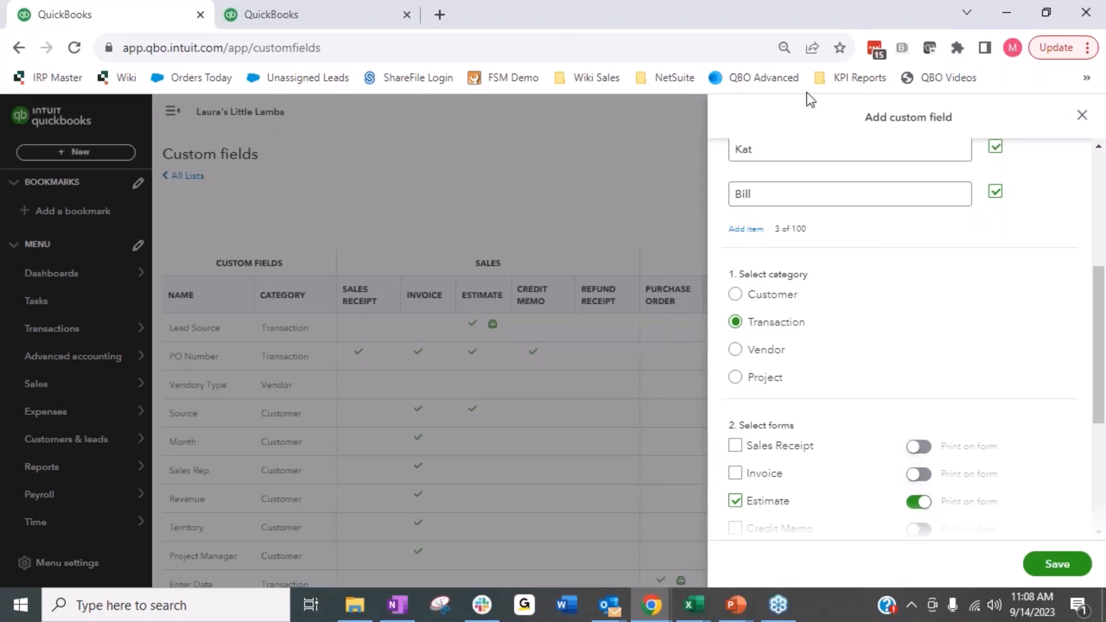
# Step: Switch to the second QuickBooks browser tab and create a new customer estimate
pyautogui.click(382, 44)
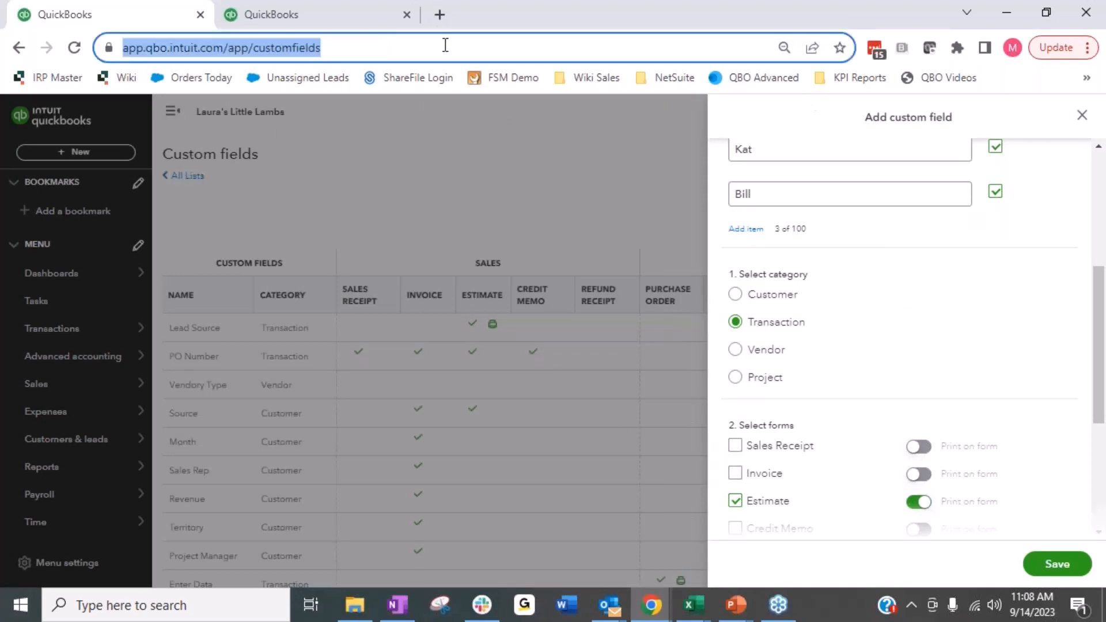
pyautogui.click(364, 10)
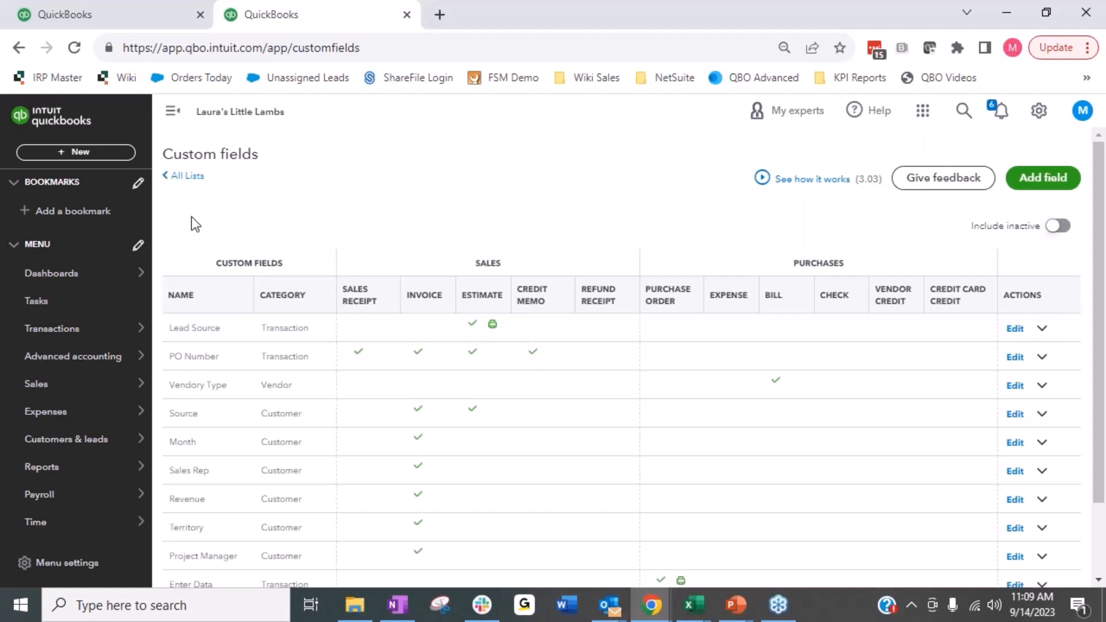
pyautogui.click(81, 153)
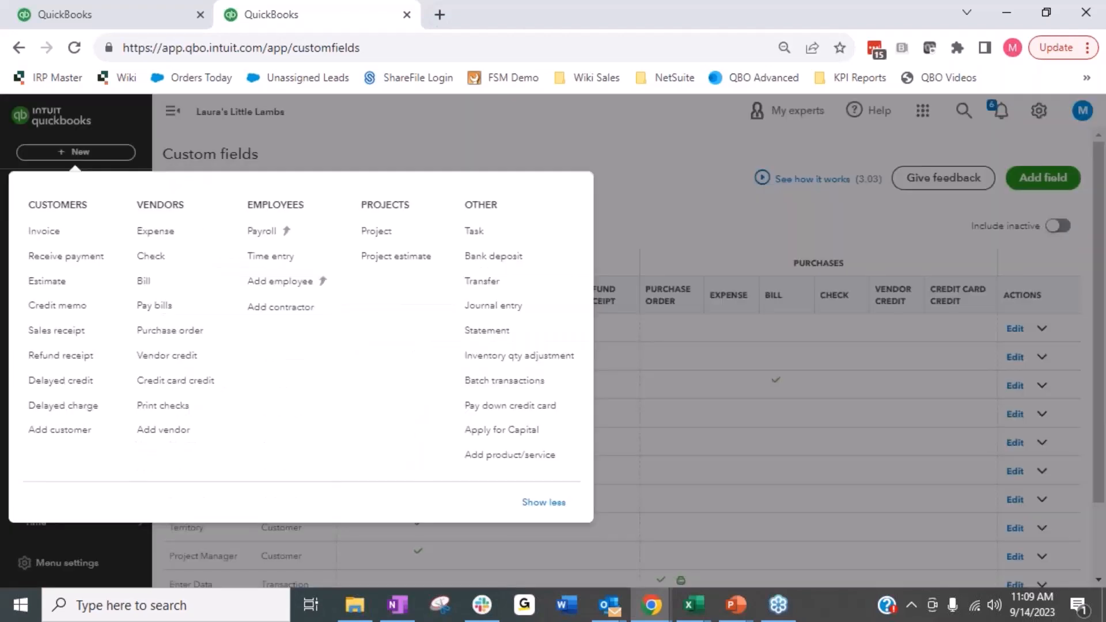
pyautogui.click(66, 286)
# Step: Set the estimate's customer to the Kitchen project of Fourlane
pyautogui.moveTo(72, 387)
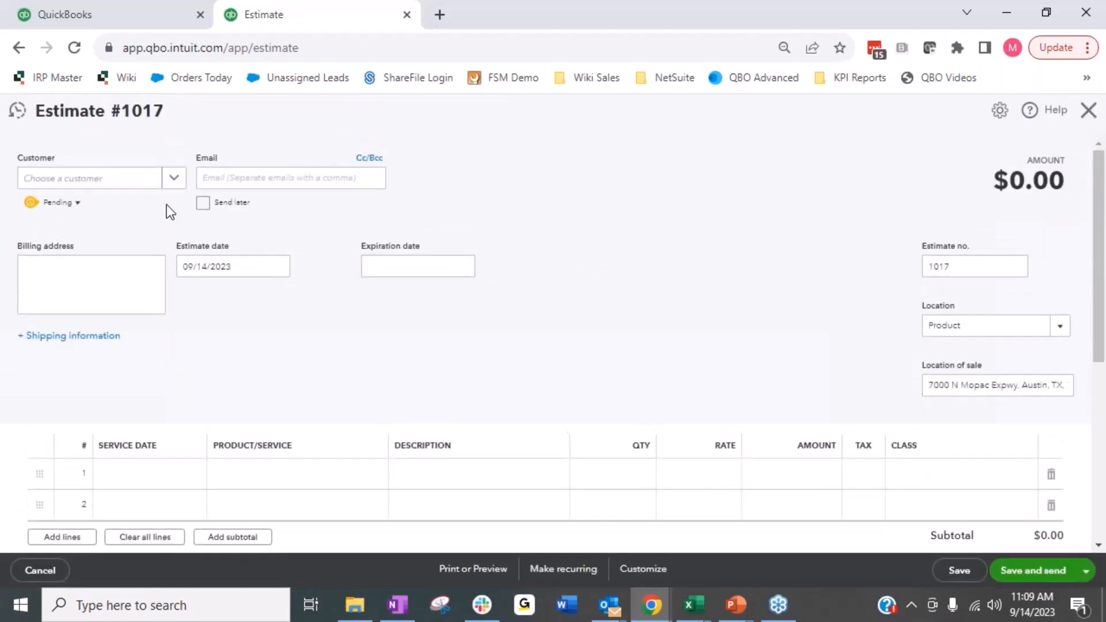
pyautogui.click(176, 179)
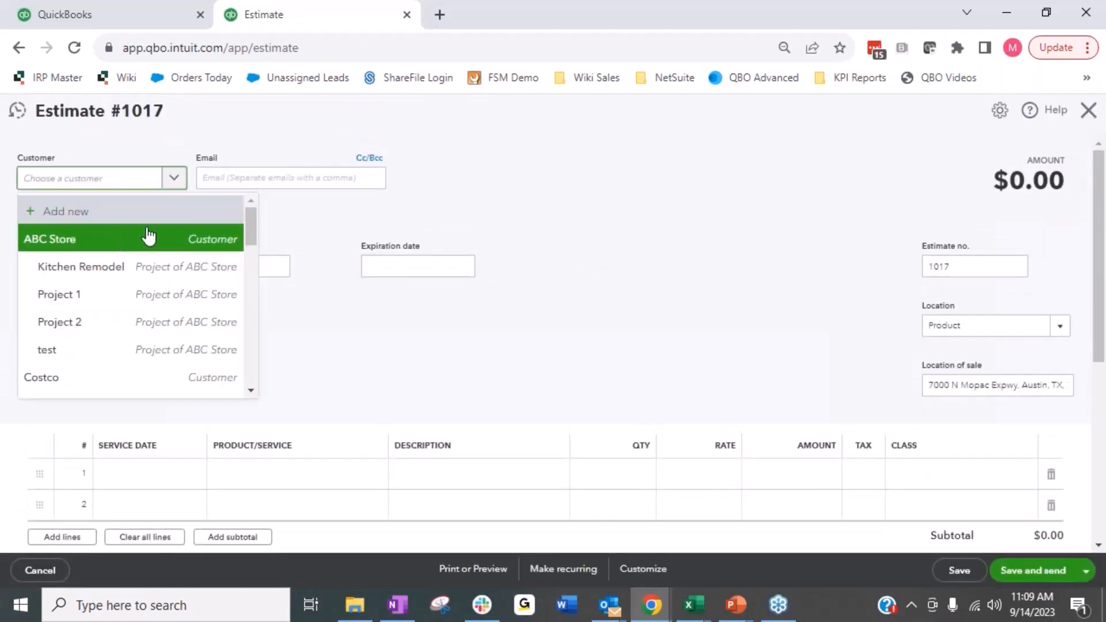
pyautogui.scroll(-8, 138, 245)
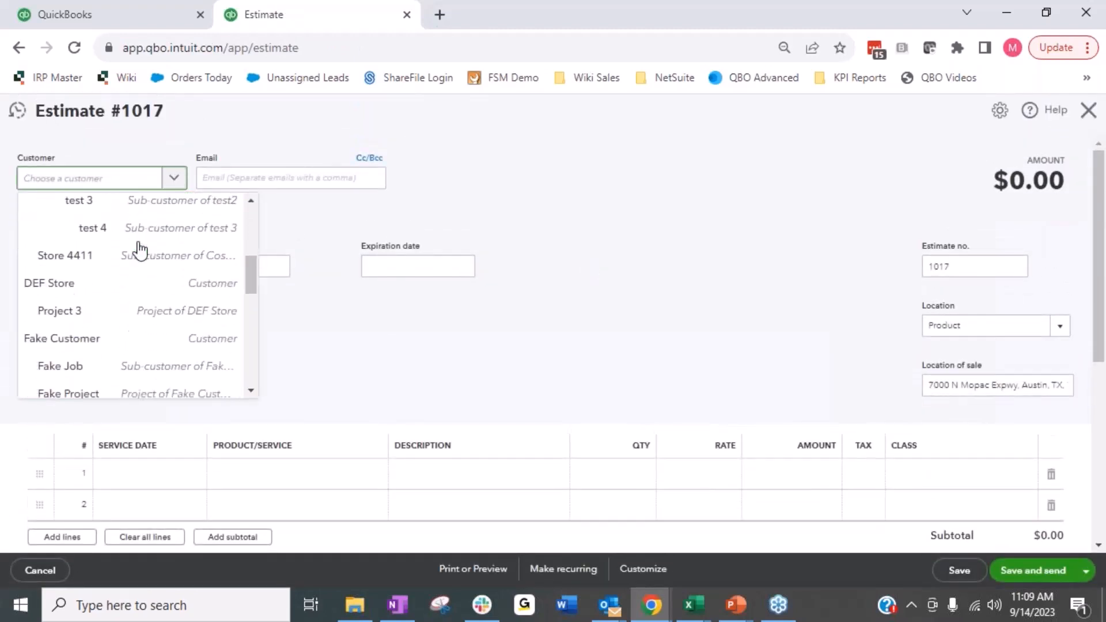
pyautogui.scroll(-3, 140, 250)
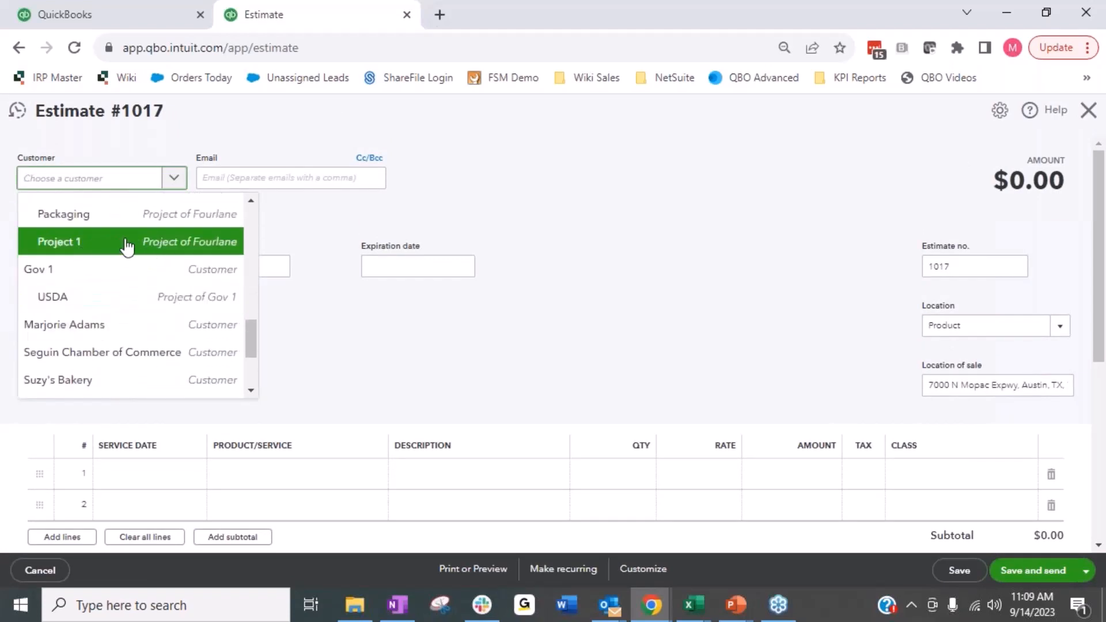
pyautogui.scroll(3, 127, 246)
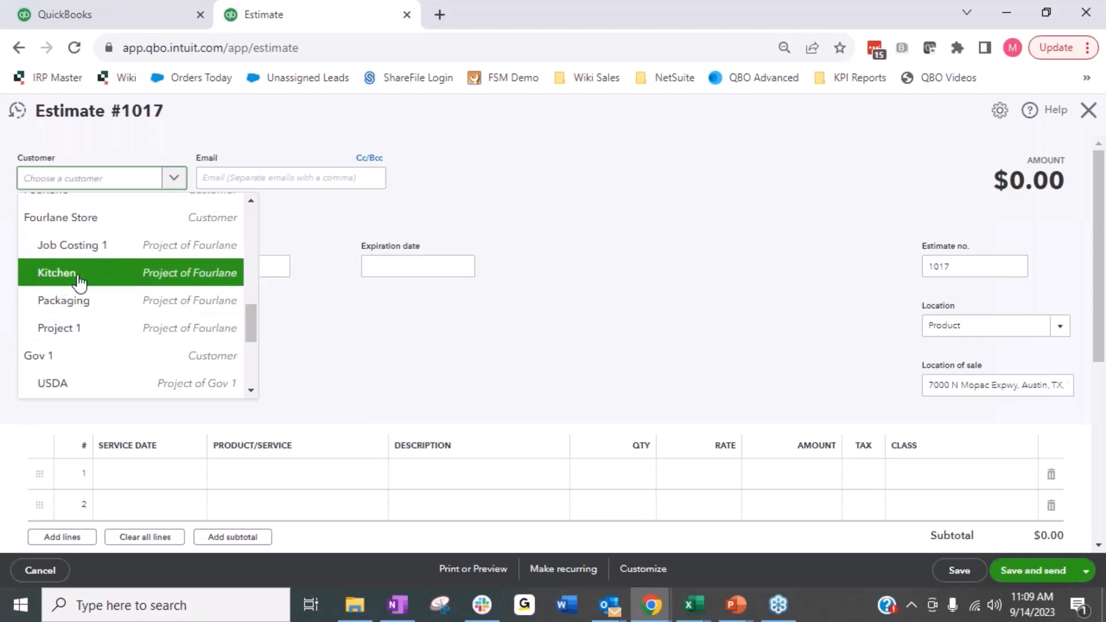
pyautogui.click(115, 276)
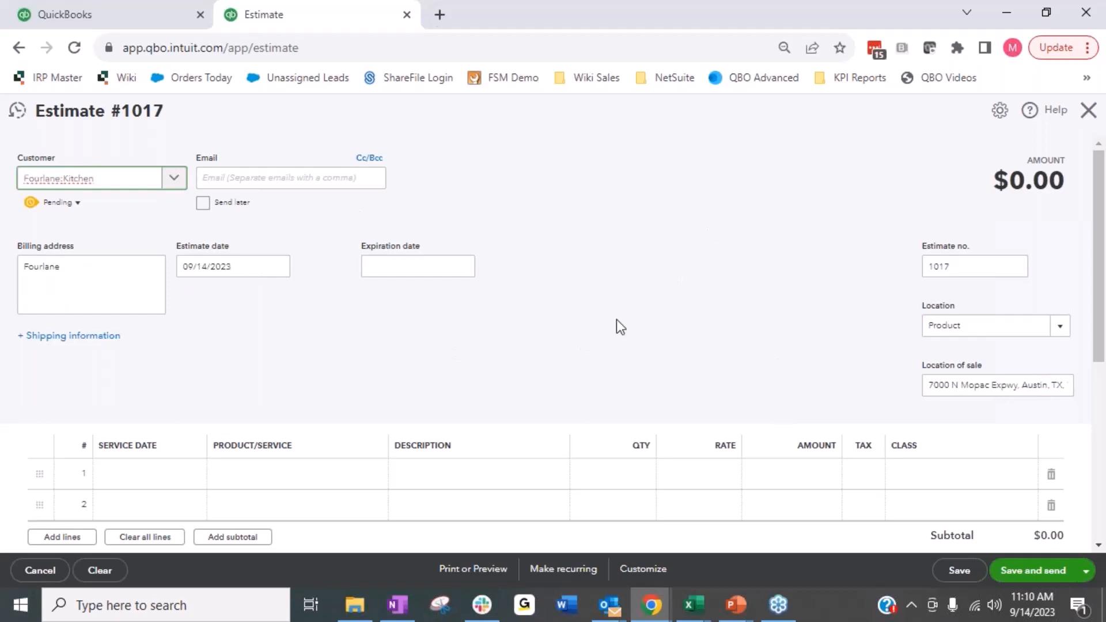
# Step: Check the line item columns on the Fourlane:Kitchen estimate and close it without saving
pyautogui.click(112, 483)
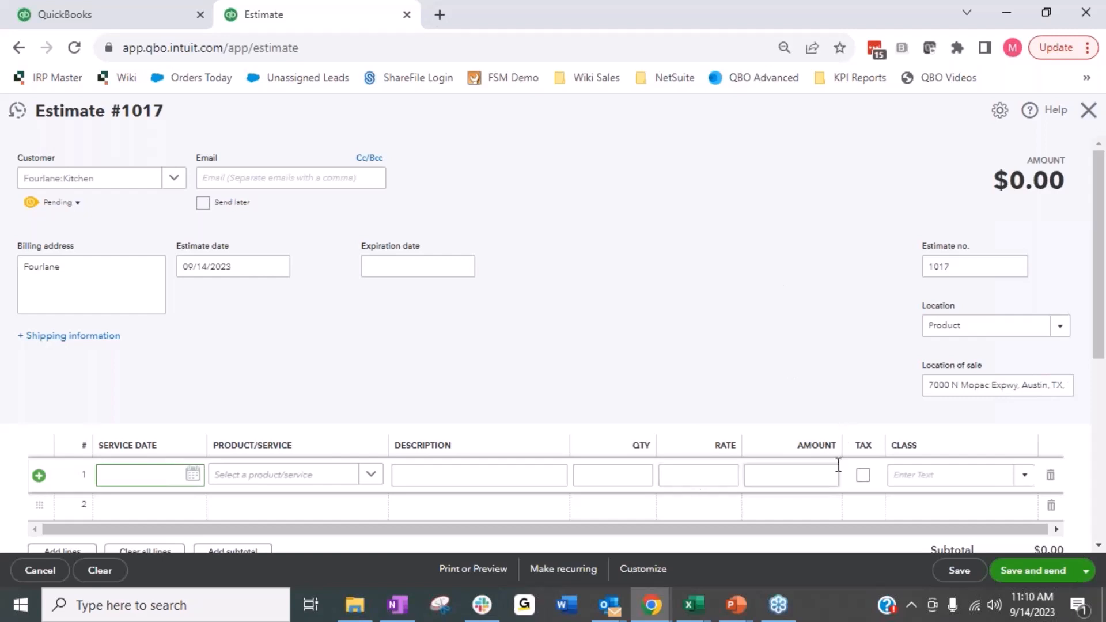
pyautogui.click(1088, 111)
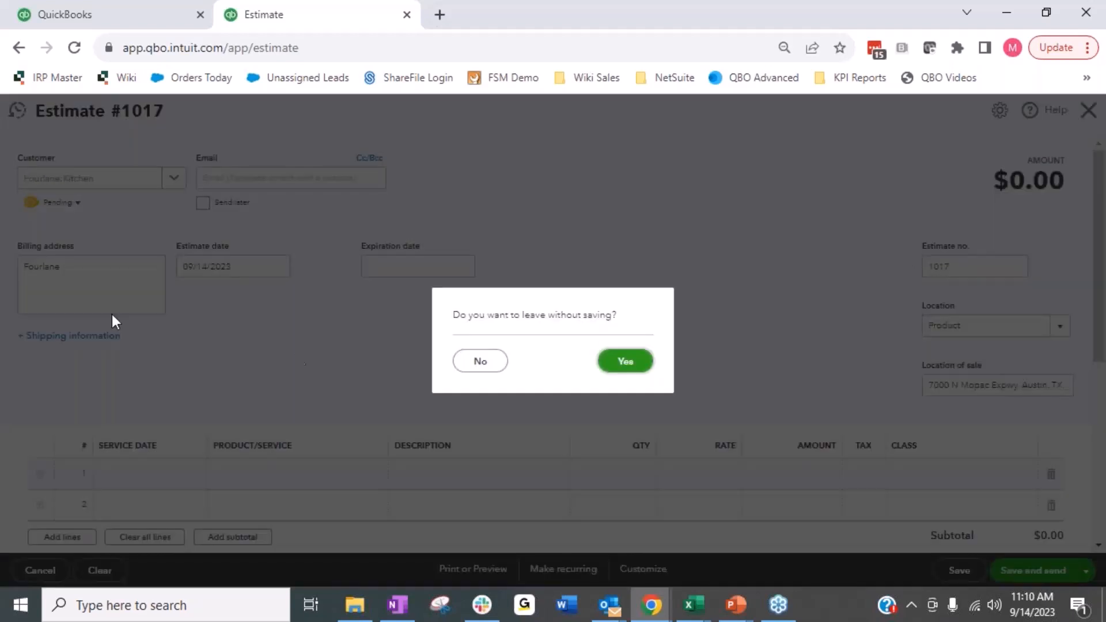
pyautogui.click(631, 367)
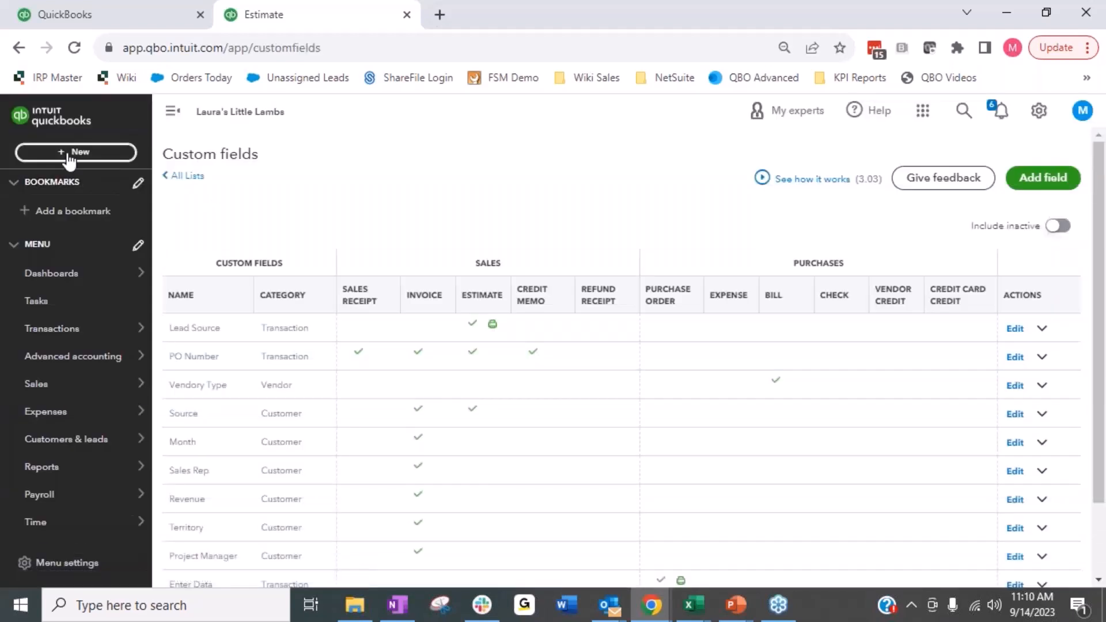
# Step: Open Fourlane's Kitchen project from the Projects list and start a new project estimate for it
pyautogui.click(68, 152)
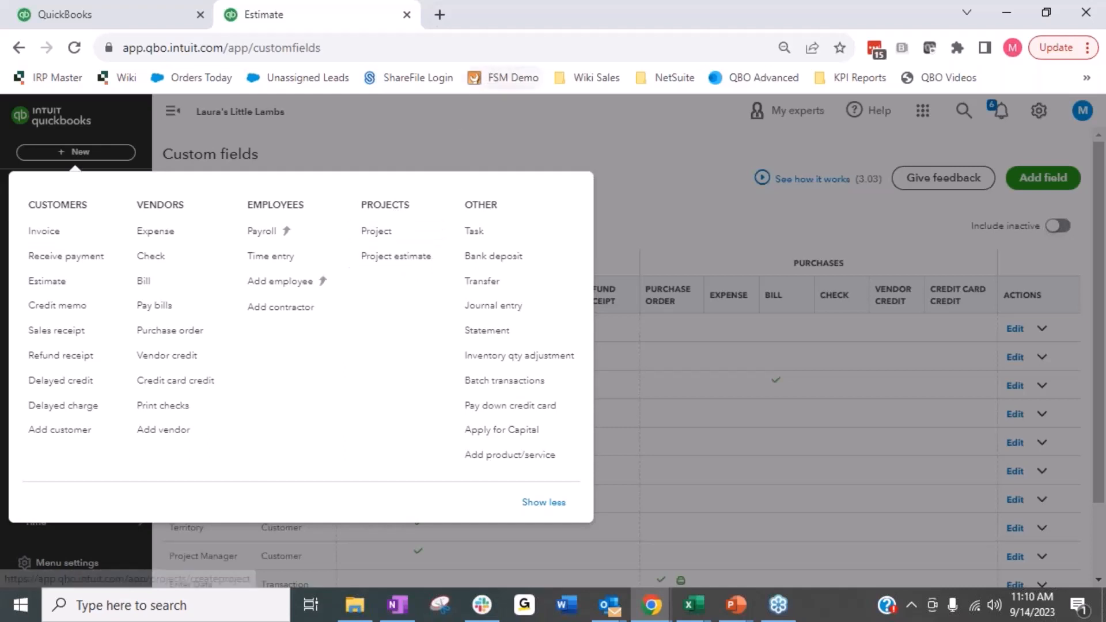
pyautogui.click(648, 161)
pyautogui.moveTo(86, 447)
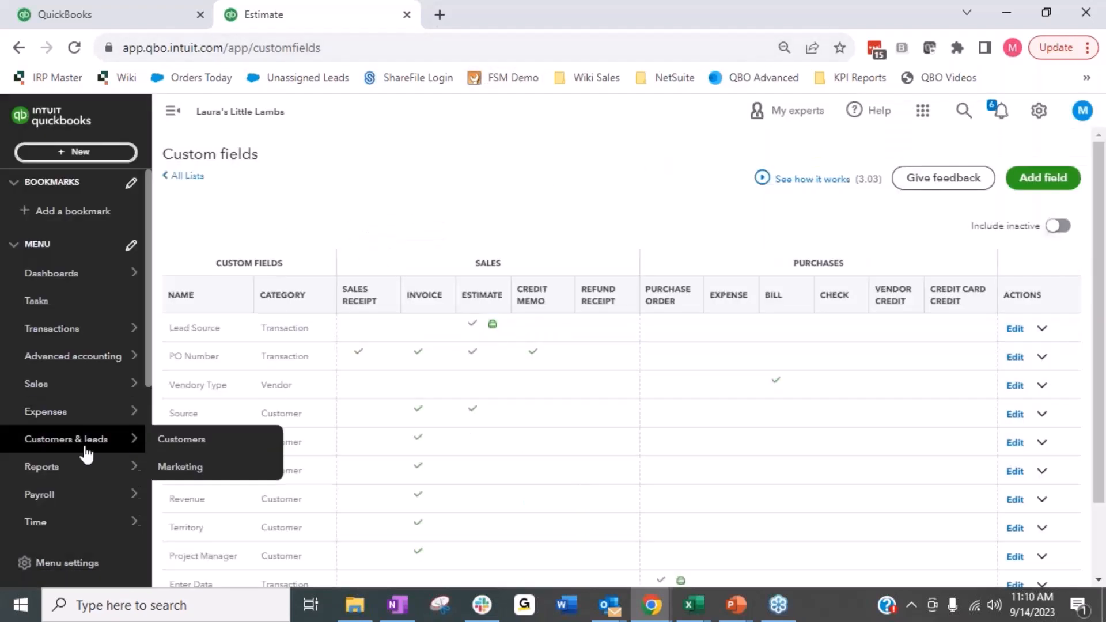
pyautogui.scroll(-2, 84, 455)
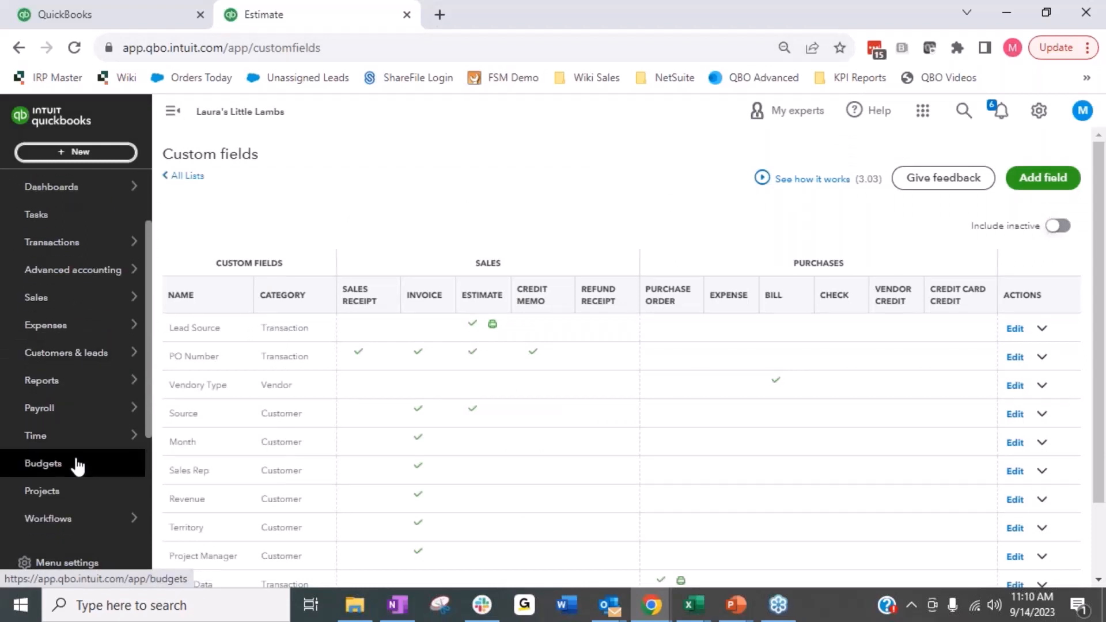
pyautogui.click(75, 495)
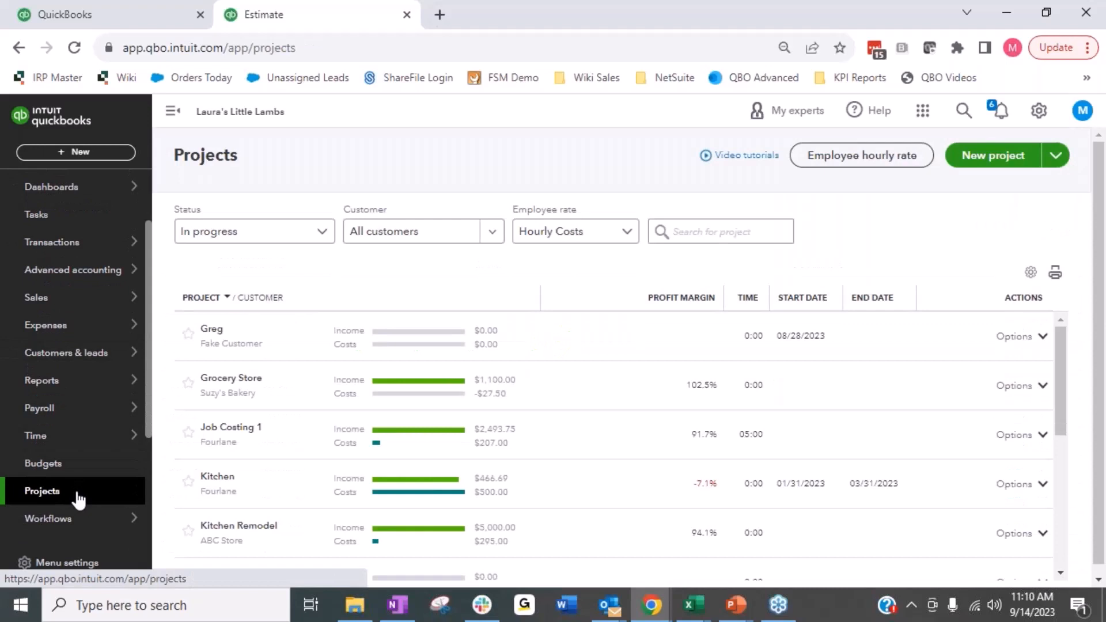
pyautogui.click(228, 478)
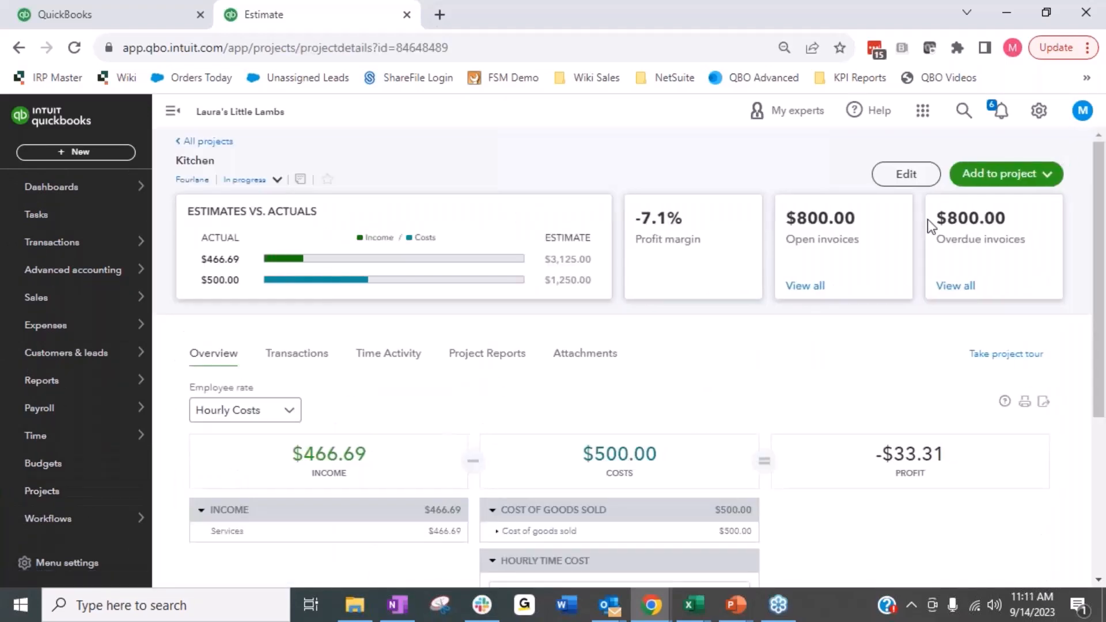
pyautogui.click(1046, 176)
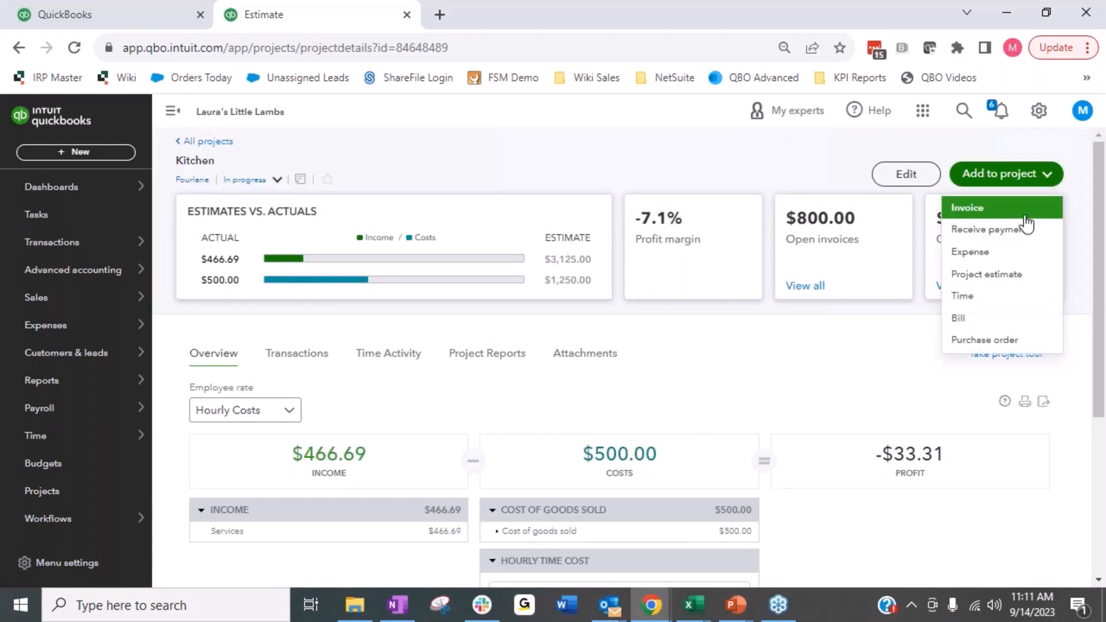
pyautogui.click(1010, 276)
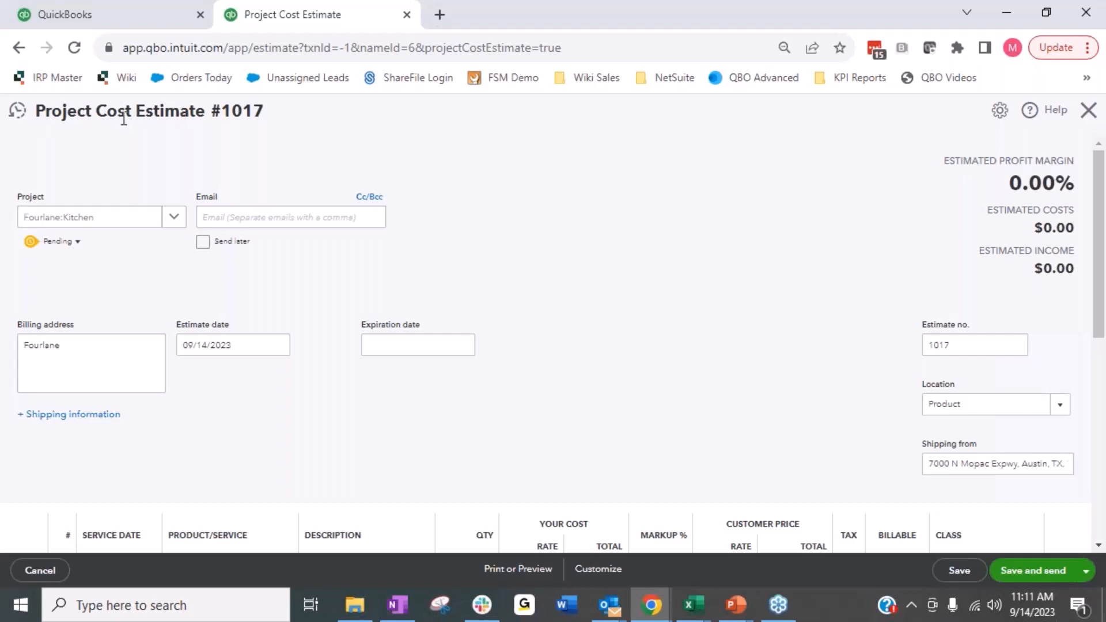
# Step: Add Installation with service date 09/14/2023 as the first line item of the project cost estimate
pyautogui.scroll(-3, 562, 223)
pyautogui.scroll(2, 563, 223)
pyautogui.scroll(1, 563, 222)
pyautogui.scroll(-4, 562, 222)
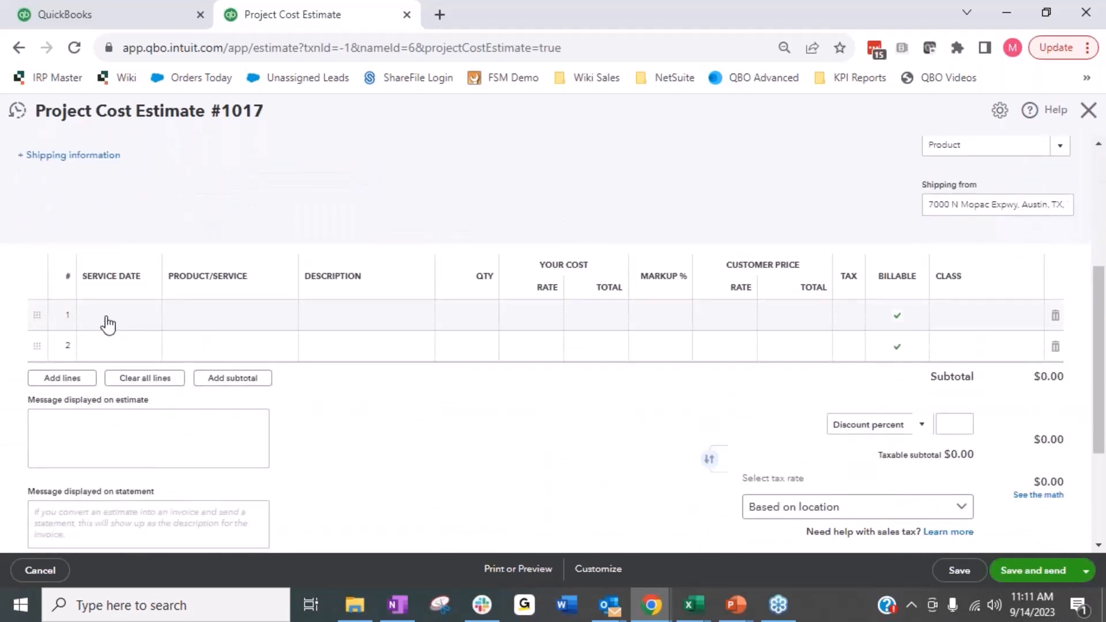
pyautogui.click(108, 325)
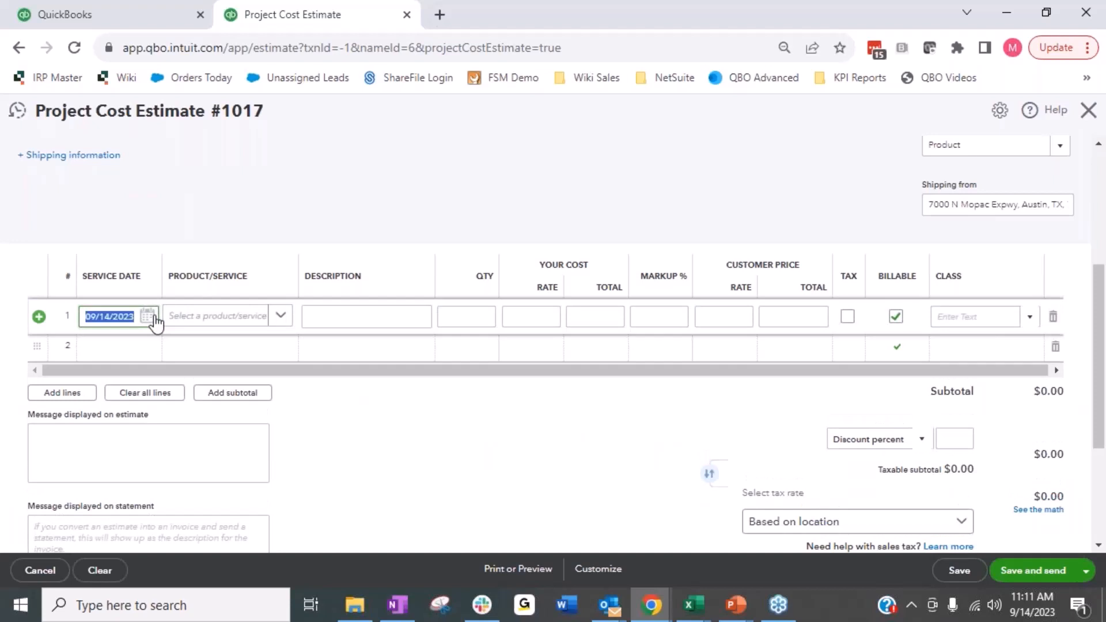
pyautogui.click(240, 316)
pyautogui.click(283, 317)
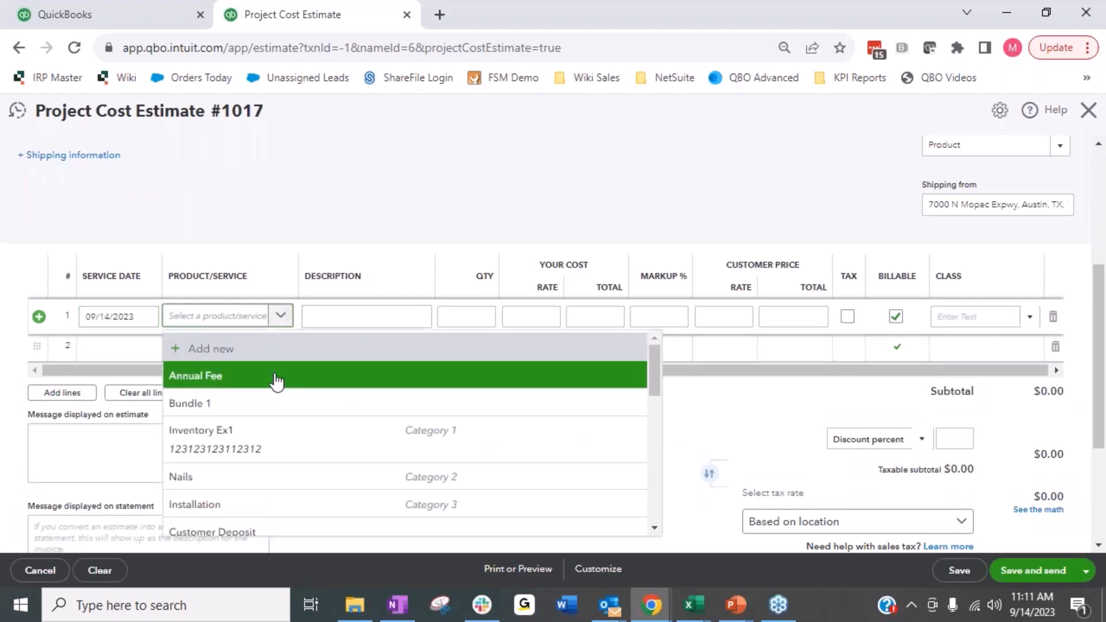
pyautogui.click(246, 514)
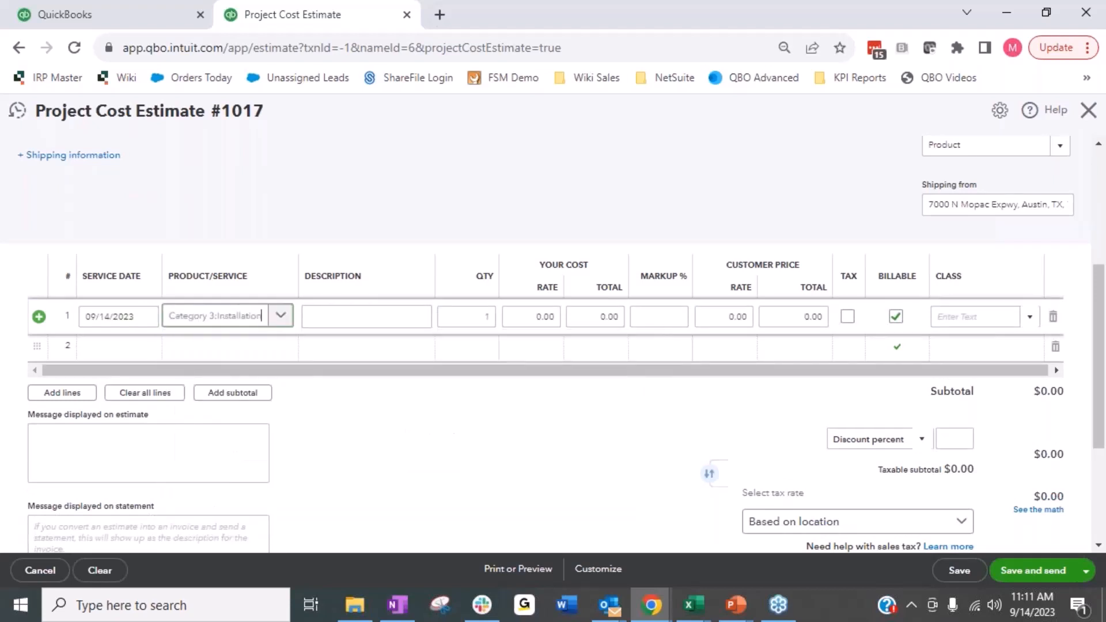
# Step: Set the Installation line's quantity to 50 and its cost rate to 25
pyautogui.press('Tab')
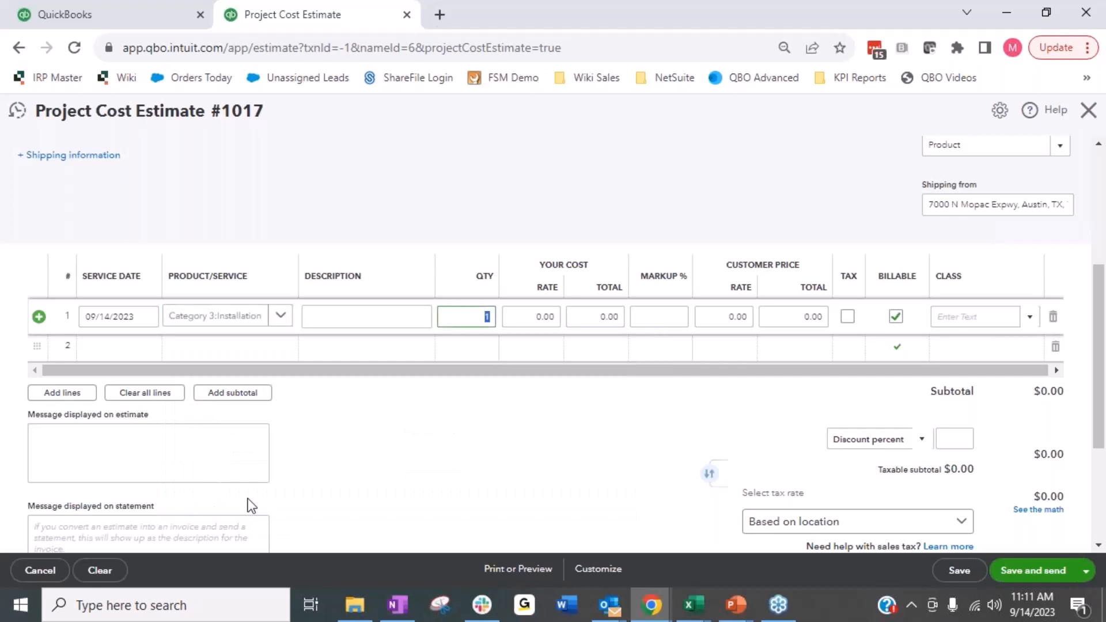
pyautogui.write('50')
pyautogui.press('Tab')
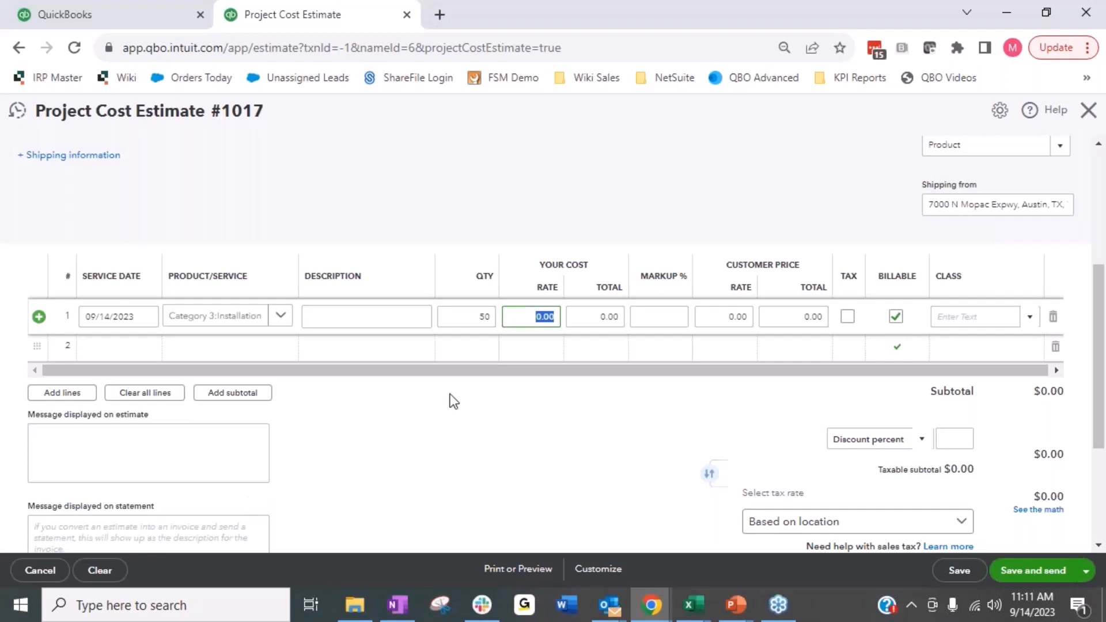
pyautogui.write('25')
pyautogui.press('Tab')
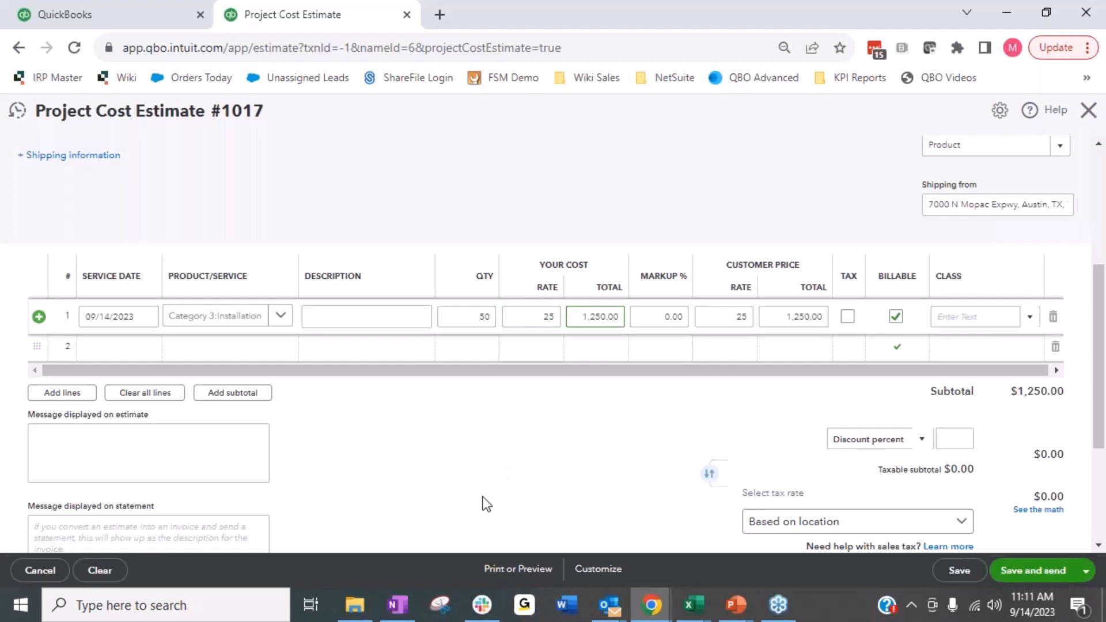
# Step: Set the customer price rate of the Installation line to 50
pyautogui.press('Tab')
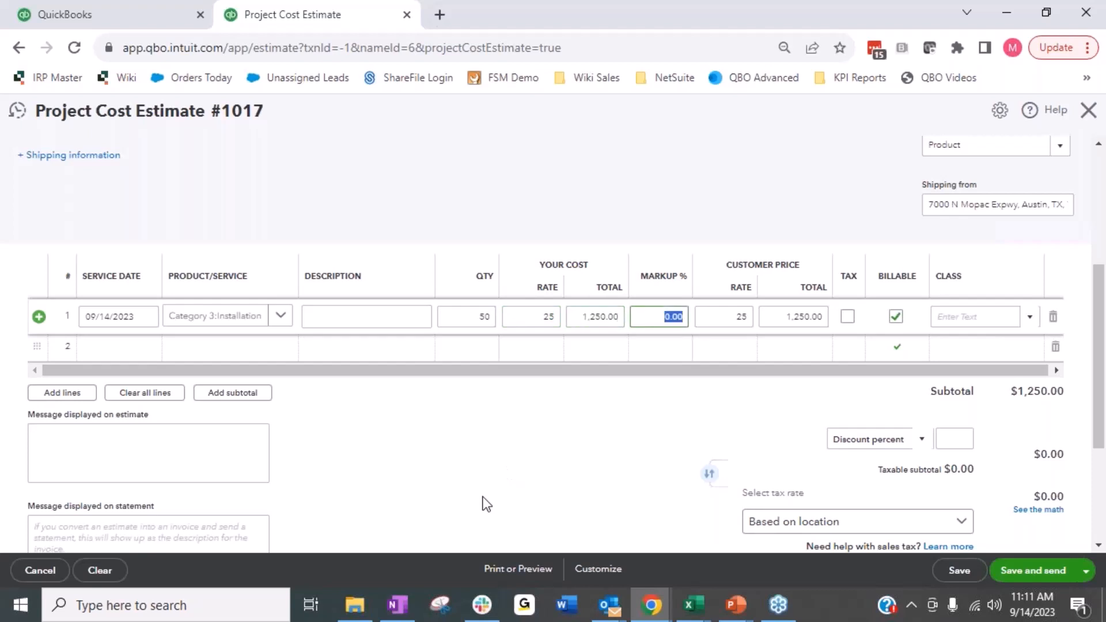
pyautogui.press('Tab')
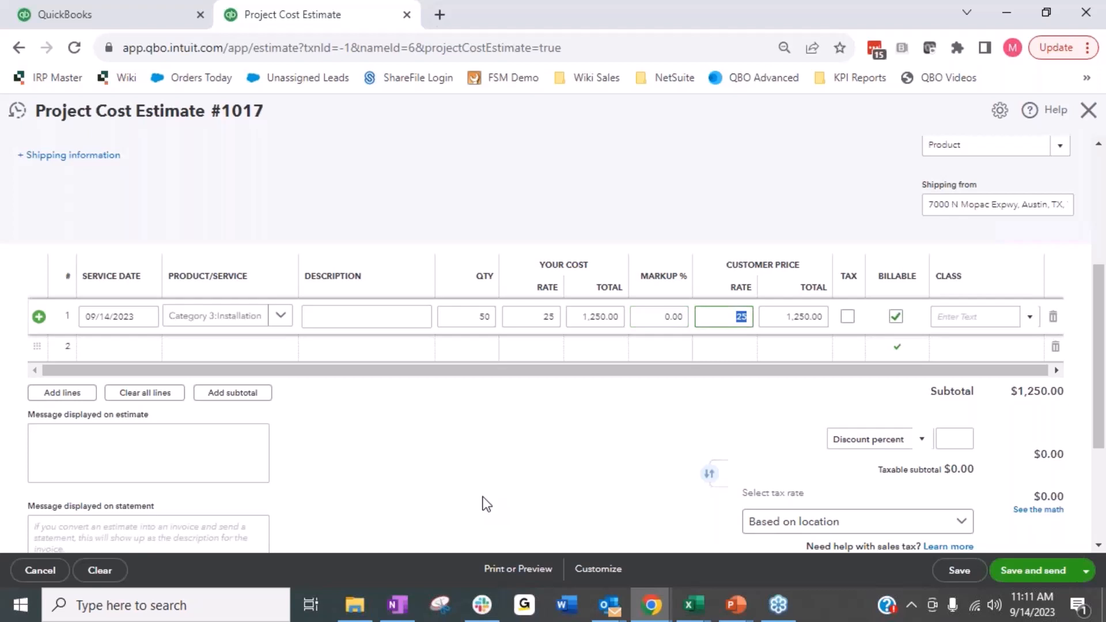
pyautogui.write('50')
pyautogui.press('Tab')
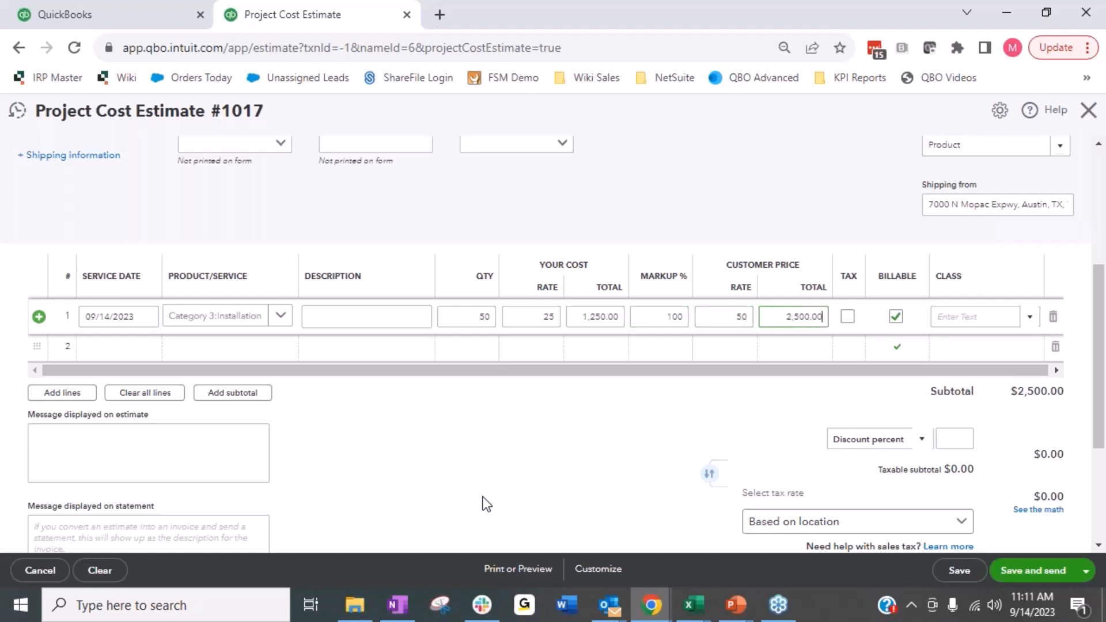
# Step: Set the Installation line's markup to 200 percent and save the project estimate
pyautogui.hotkey('shift', 'Tab')
pyautogui.hotkey('shift', 'Tab')
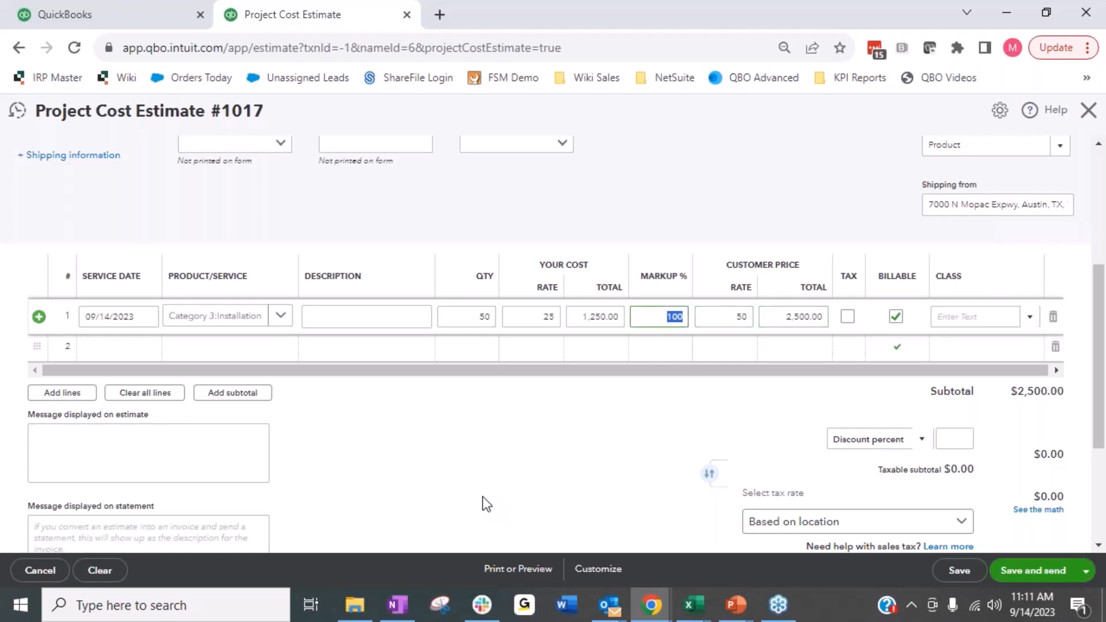
pyautogui.write('200')
pyautogui.press('Tab')
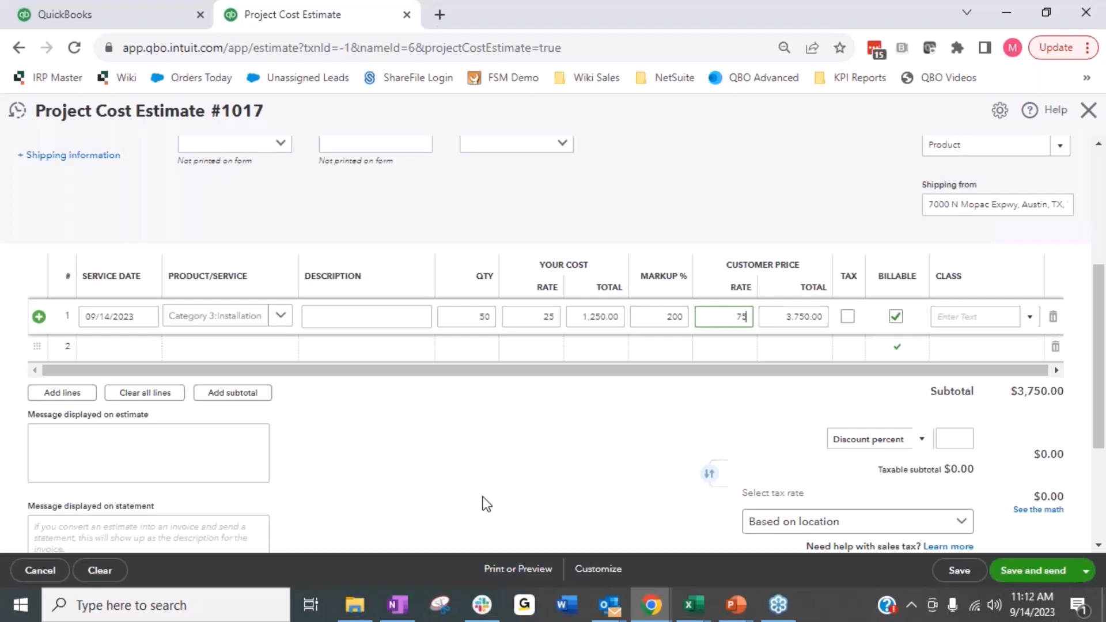
pyautogui.press('Tab')
pyautogui.press('Tab')
pyautogui.press('Tab')
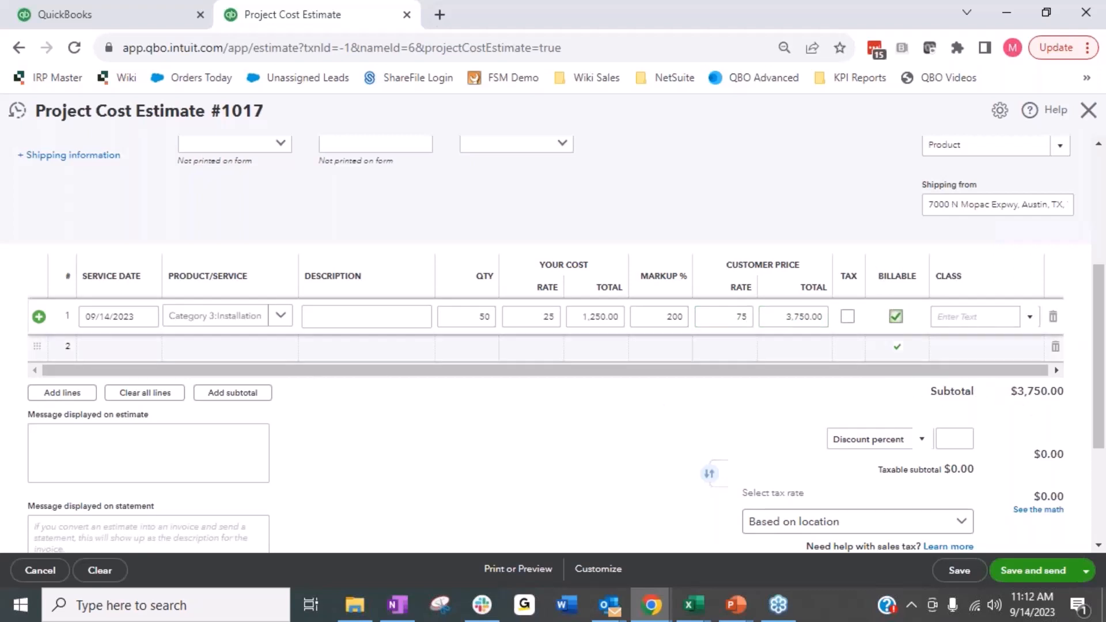
pyautogui.click(958, 571)
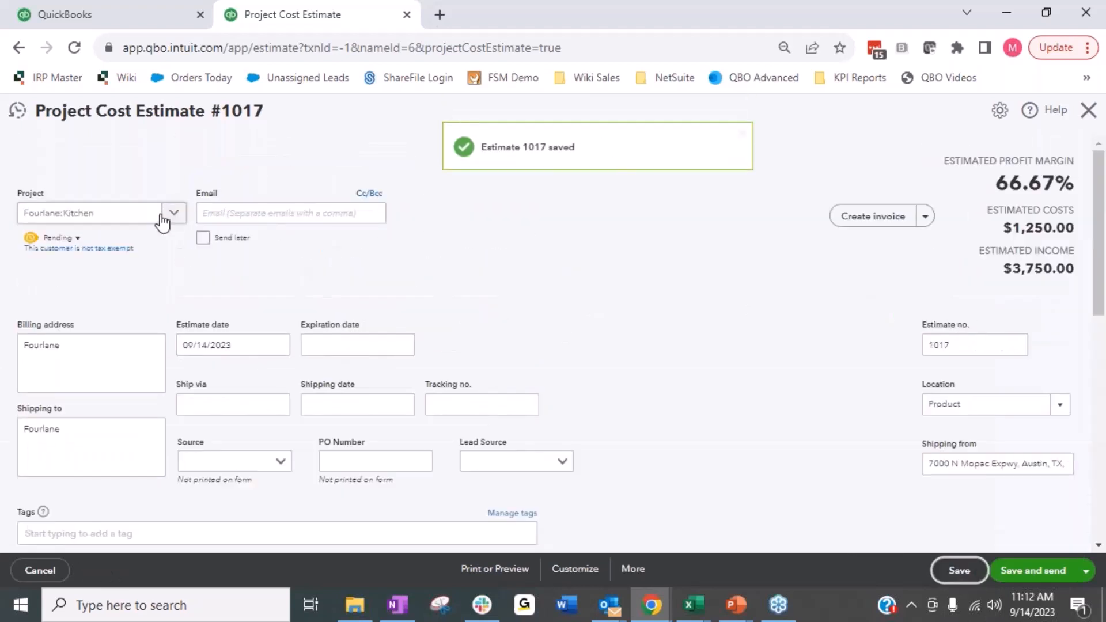
# Step: Examine which projects the saved estimate can be assigned to and close it without saving changes
pyautogui.click(121, 223)
pyautogui.click(128, 220)
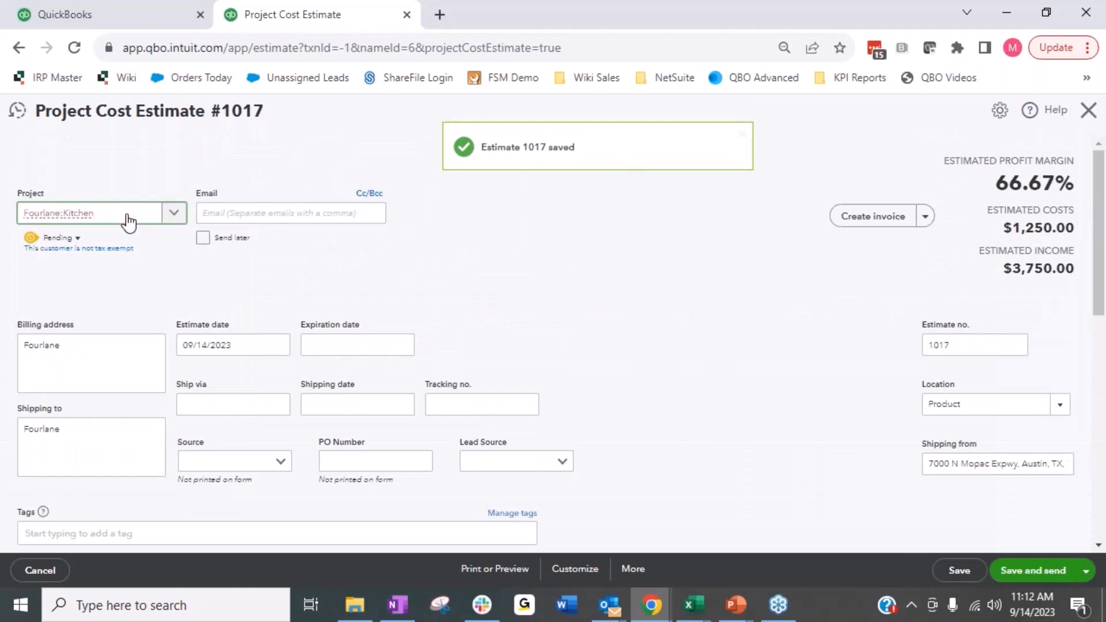
pyautogui.click(166, 221)
pyautogui.click(171, 222)
pyautogui.click(173, 220)
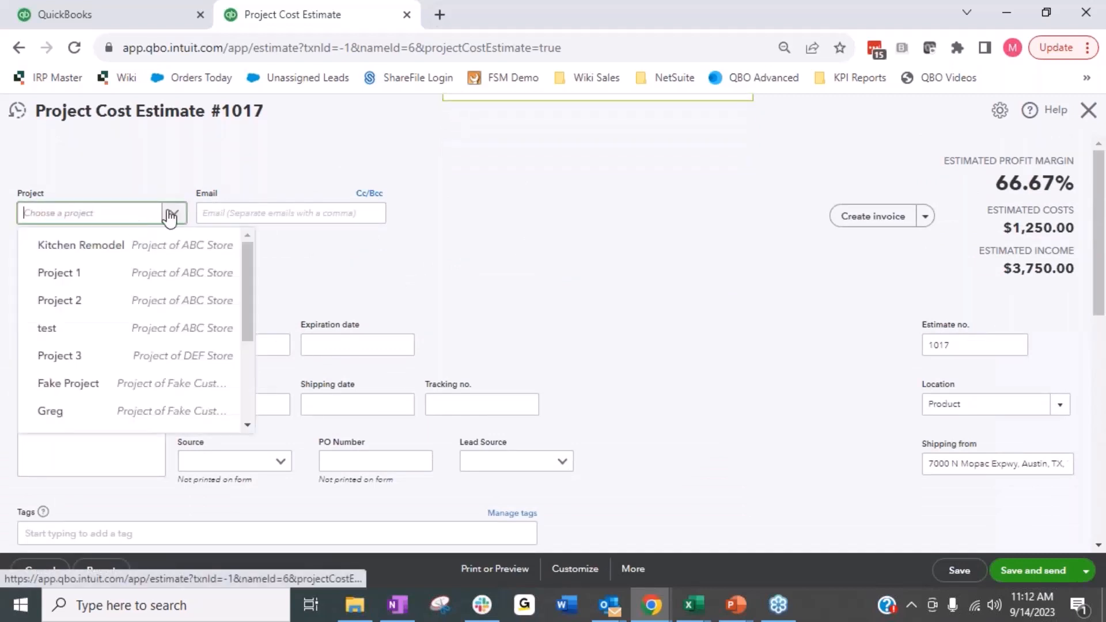
pyautogui.click(180, 217)
pyautogui.click(176, 222)
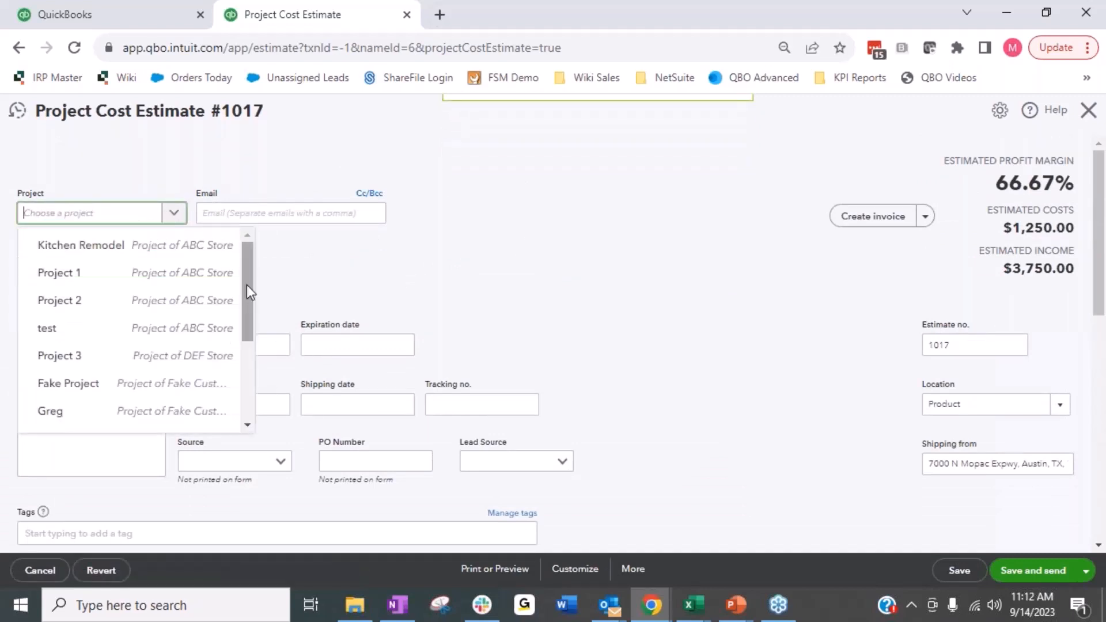
pyautogui.scroll(-1, 241, 282)
pyautogui.scroll(-2, 239, 288)
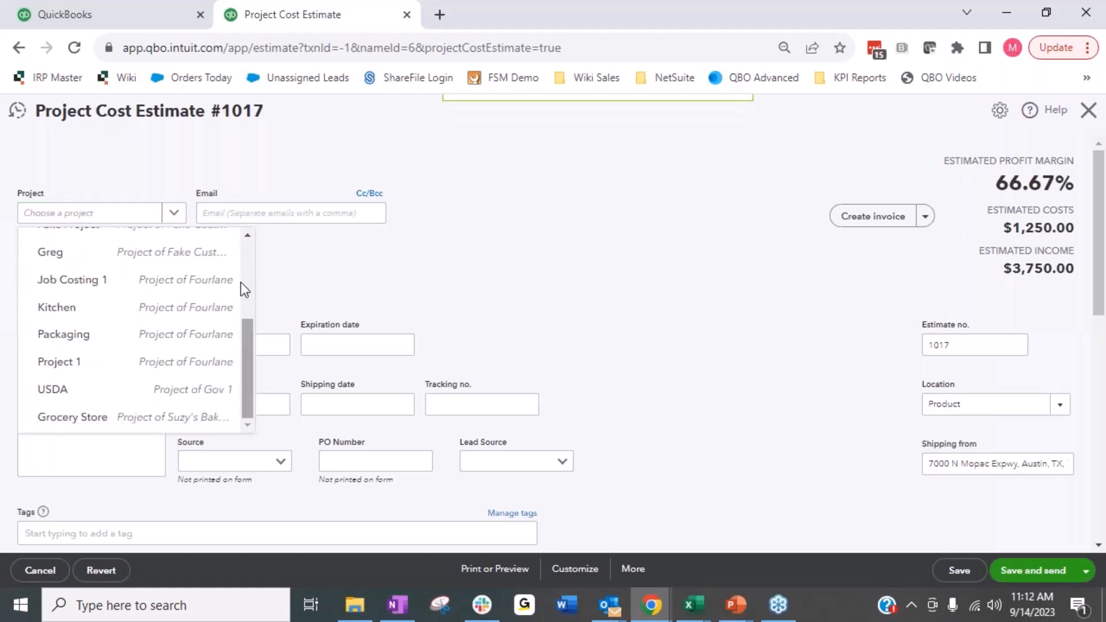
pyautogui.scroll(3, 242, 282)
pyautogui.click(1089, 110)
pyautogui.click(650, 369)
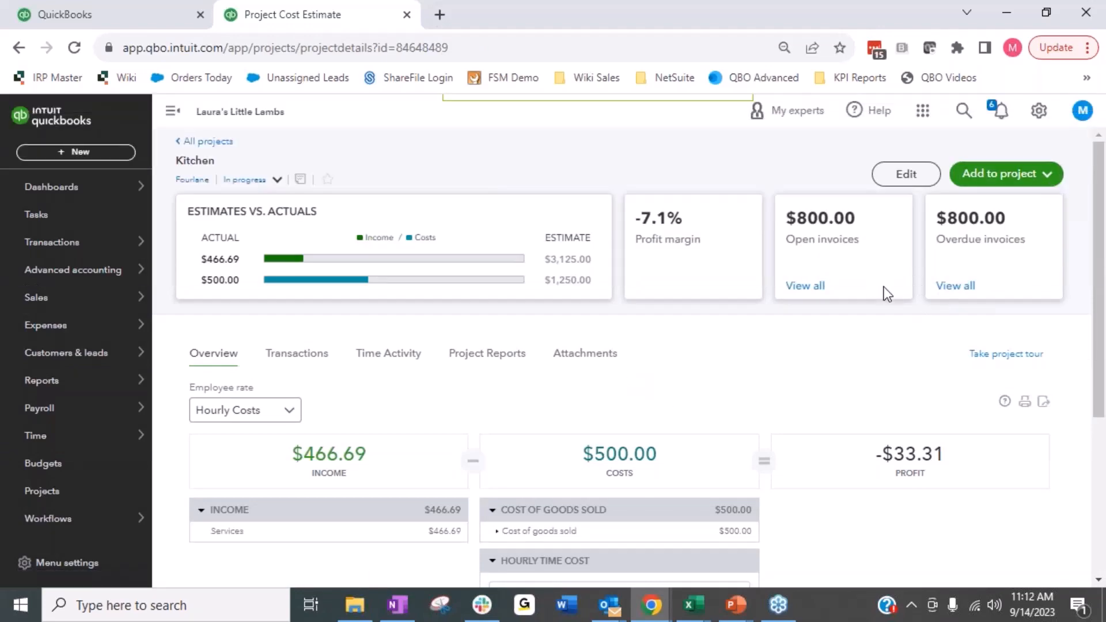
# Step: Create a new project named Kitchen 2 for the customer ABC Store from the Projects list
pyautogui.click(207, 141)
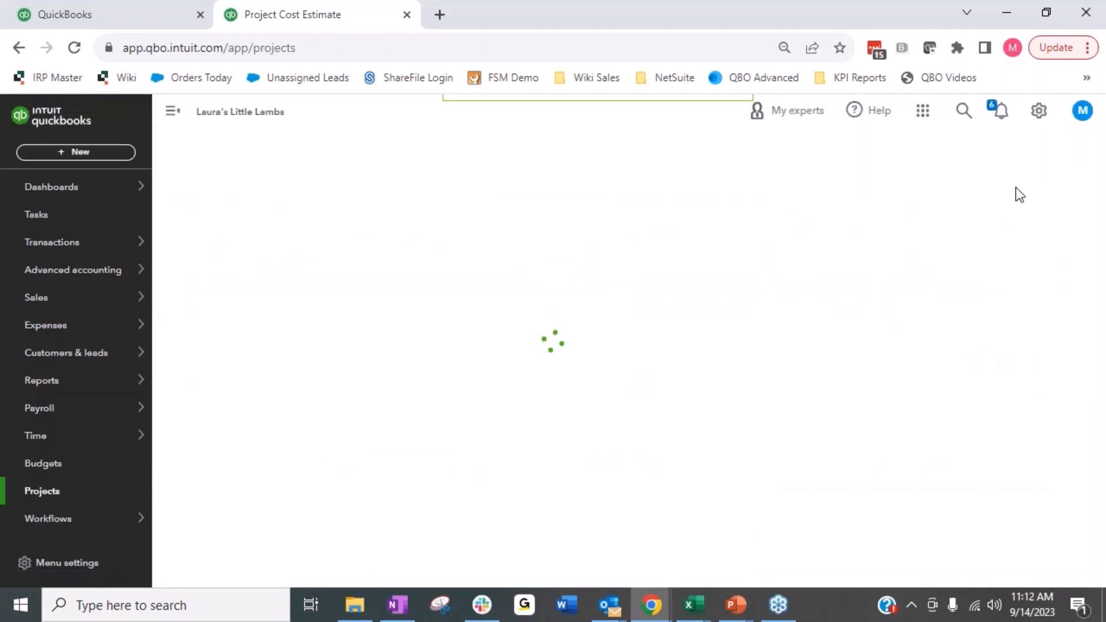
pyautogui.click(988, 155)
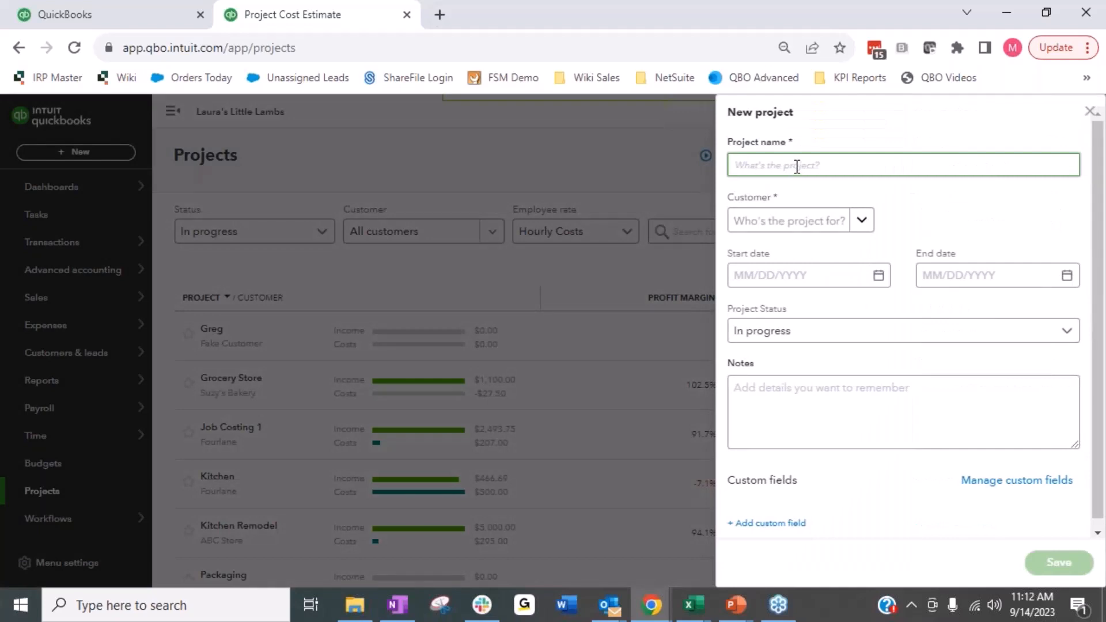
pyautogui.write('Kitchen 2')
pyautogui.press('Tab')
pyautogui.click(862, 219)
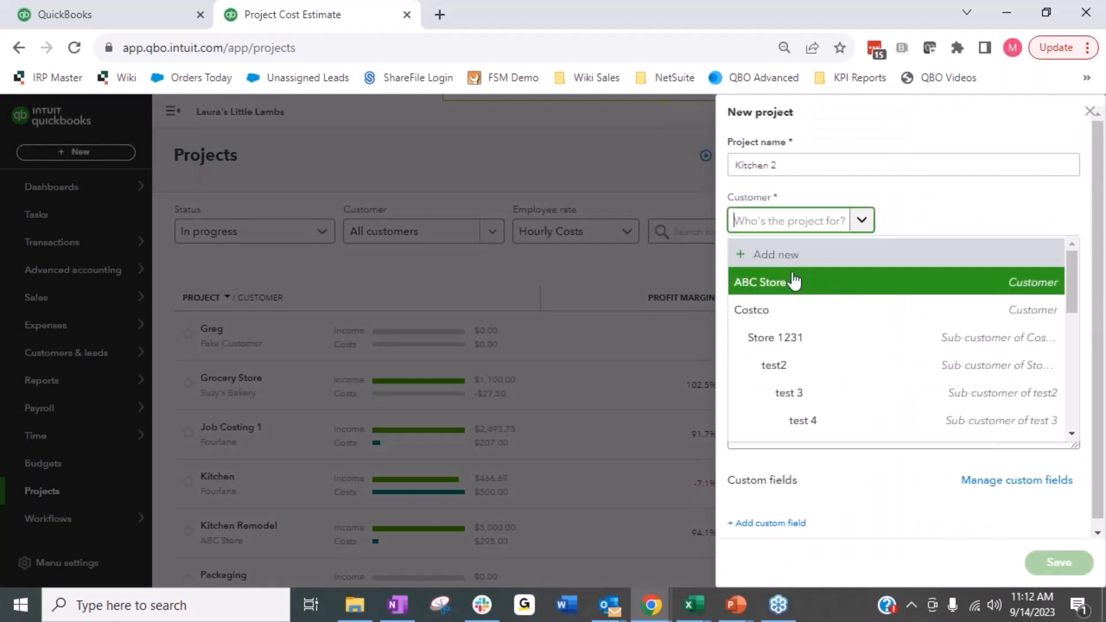
pyautogui.click(763, 284)
pyautogui.click(1075, 565)
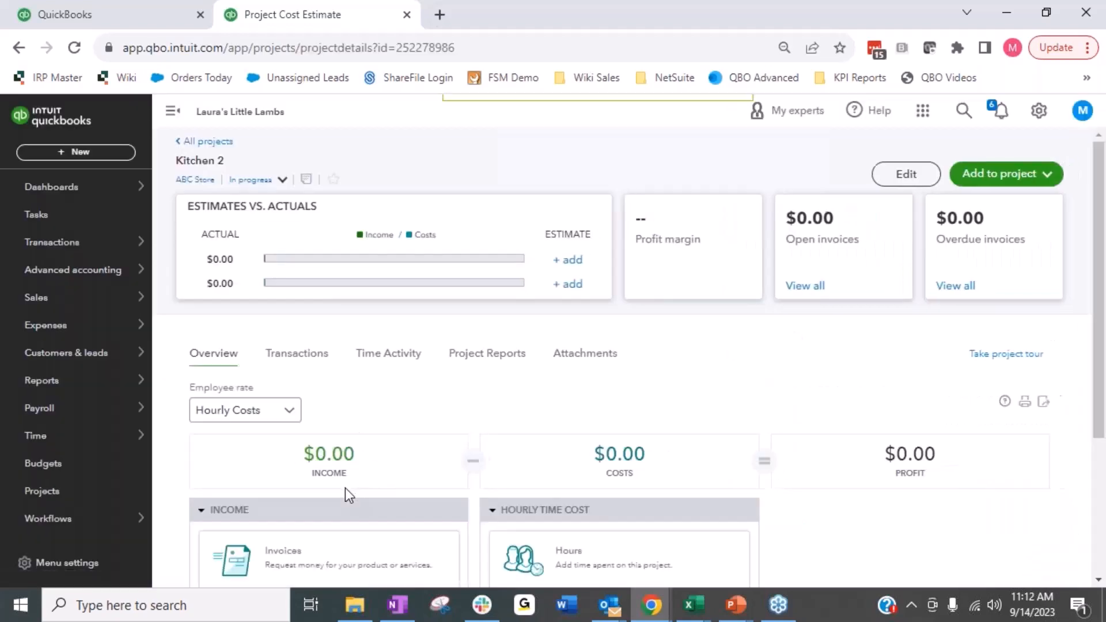
# Step: Start a project estimate for Kitchen 2 and choose Installation as the first line's product/service
pyautogui.click(1050, 178)
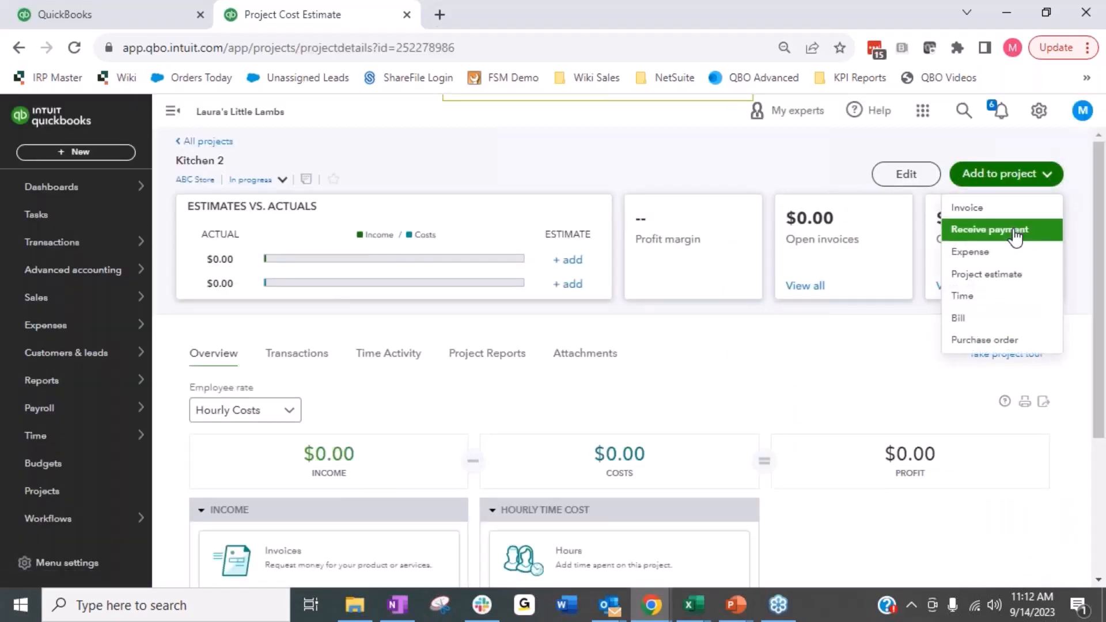
pyautogui.click(1008, 277)
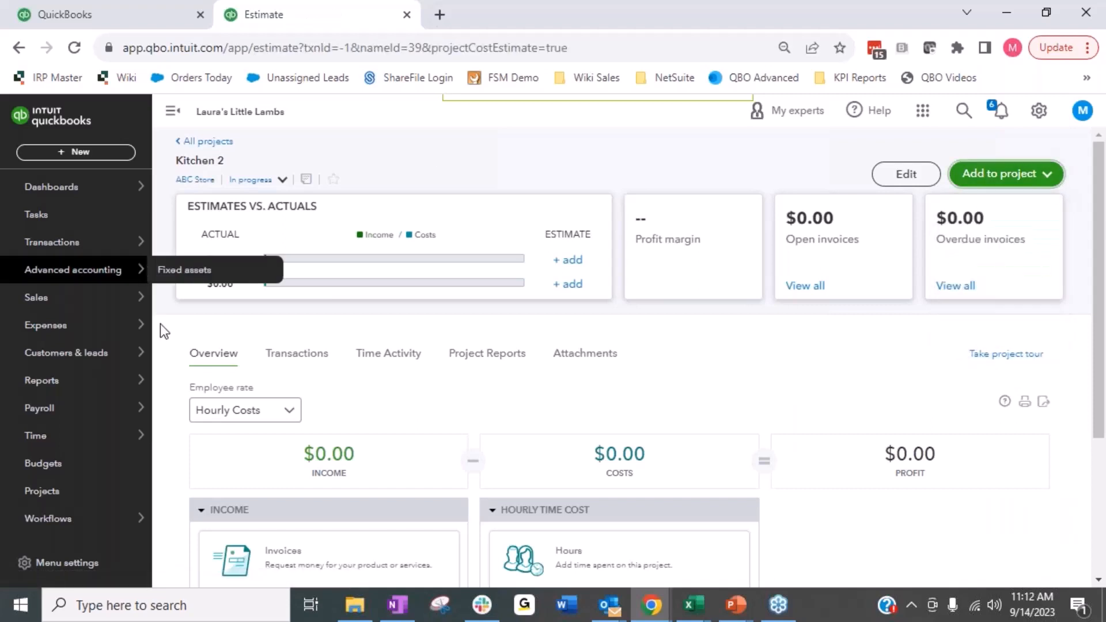
pyautogui.scroll(-3, 217, 387)
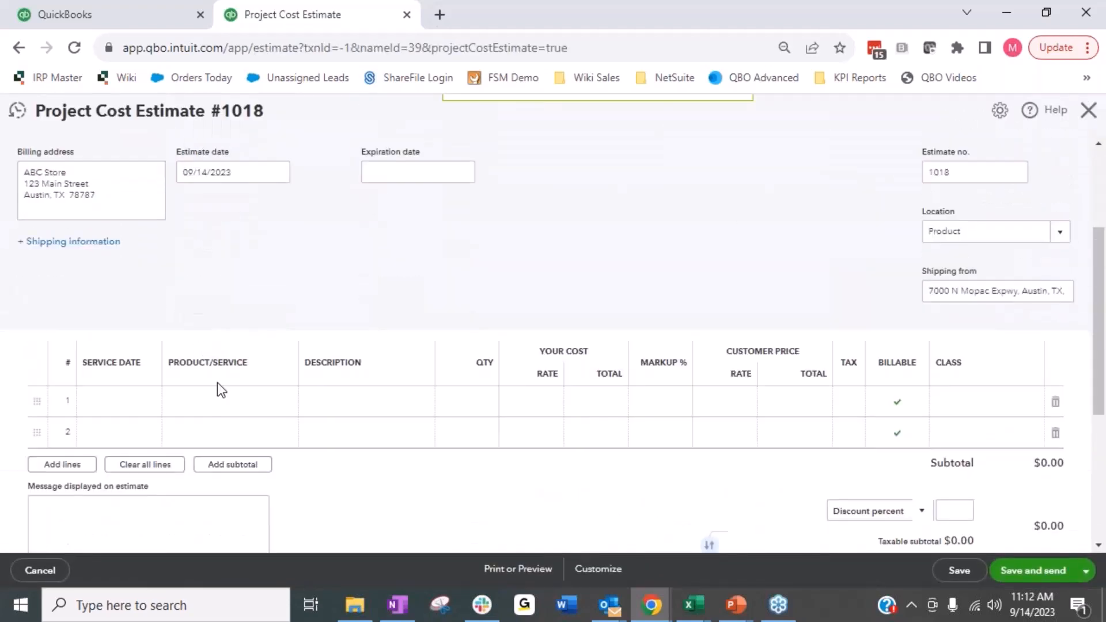
pyautogui.click(294, 406)
pyautogui.click(288, 408)
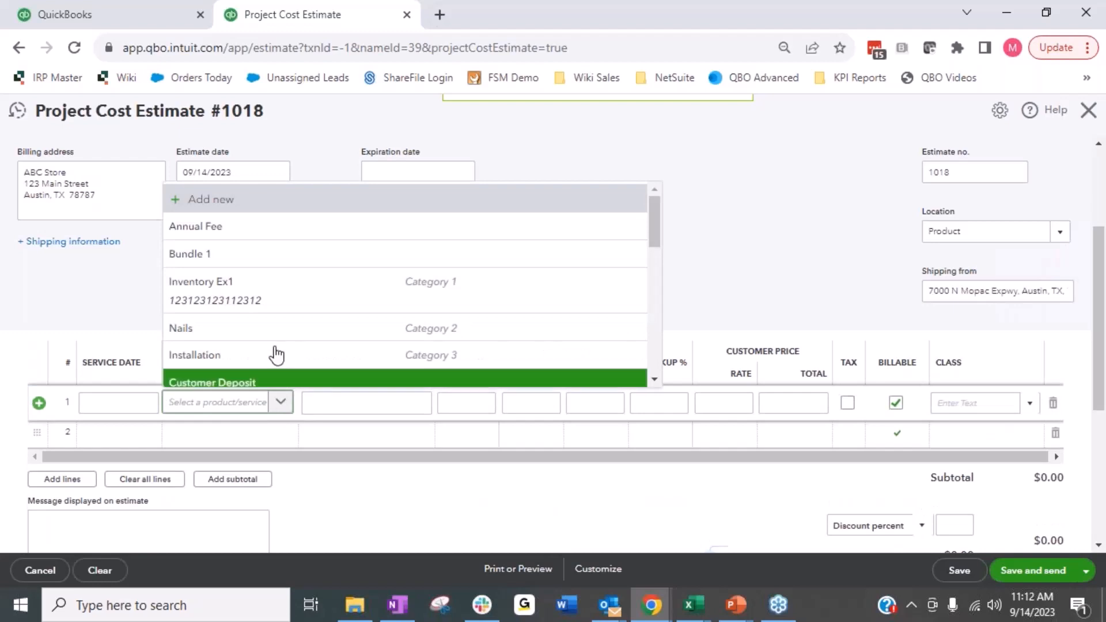
pyautogui.click(233, 359)
# Step: Set the Installation line's quantity to 50, its cost rate to 25 and its markup to 200 percent
pyautogui.press('Tab')
pyautogui.write('50')
pyautogui.press('Tab')
pyautogui.write('25')
pyautogui.press('Tab')
pyautogui.press('Tab')
pyautogui.write('200')
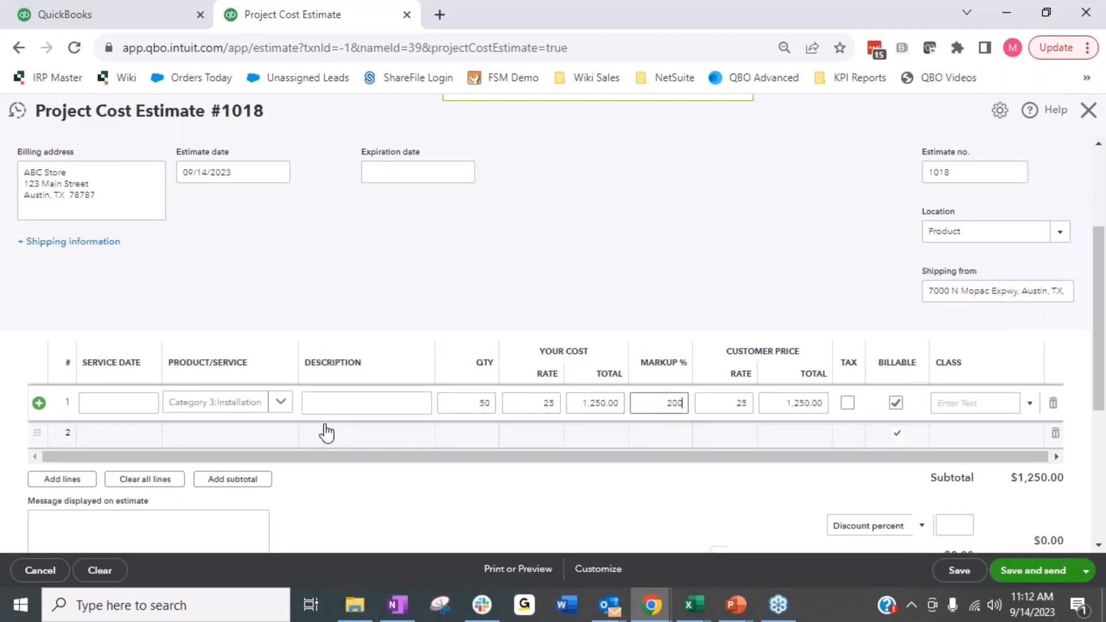
pyautogui.press('Tab')
pyautogui.press('Tab')
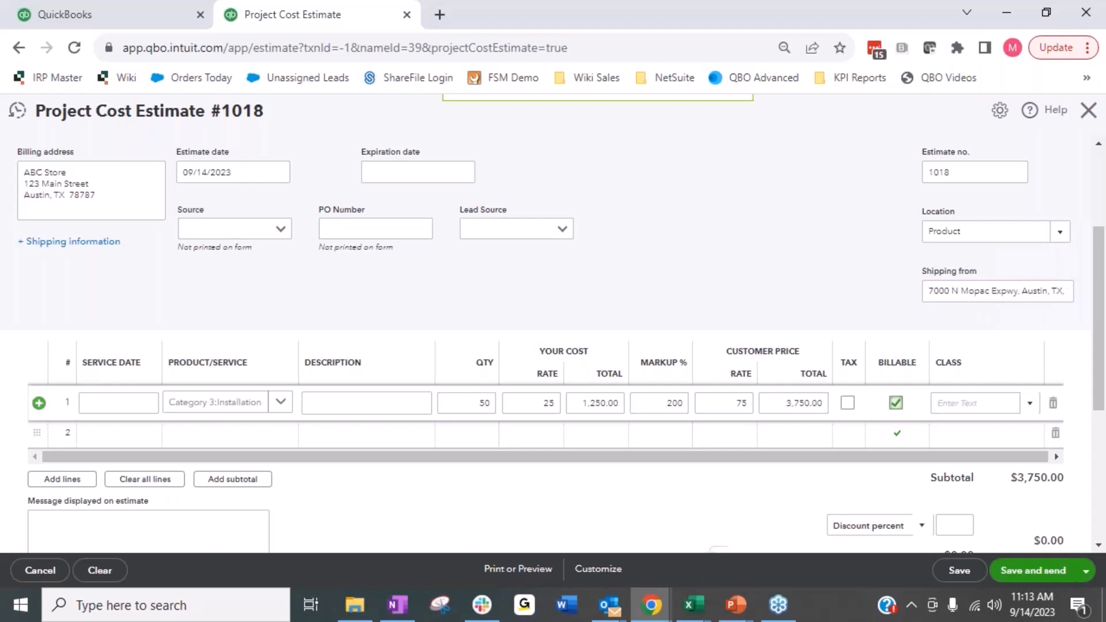
# Step: Set the estimate's lead source to Google and source to Bing, then save and close the estimate
pyautogui.click(566, 234)
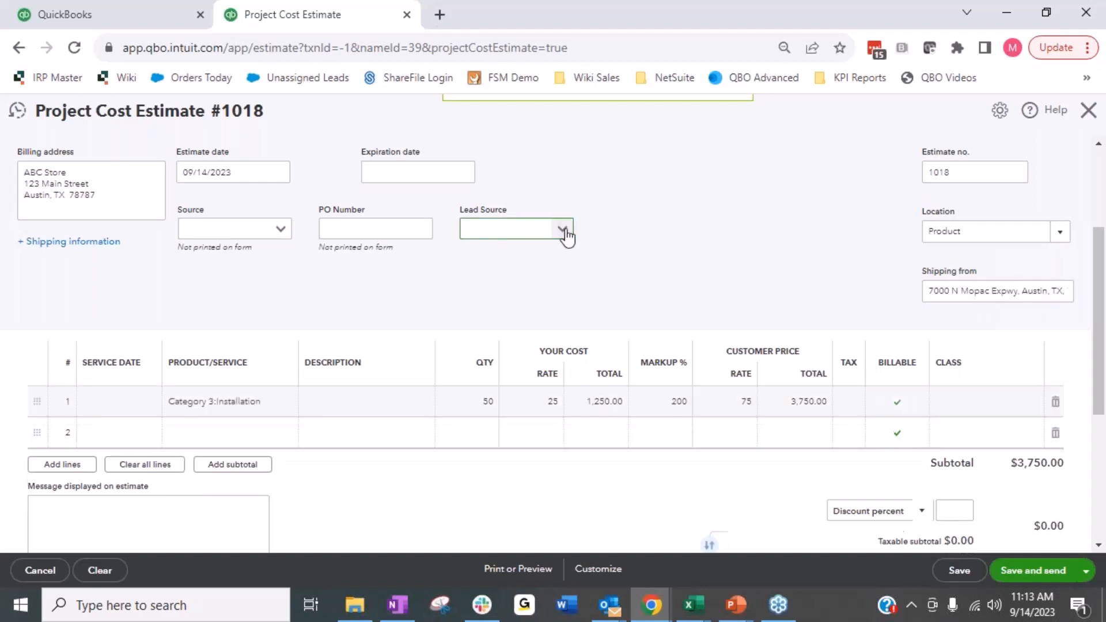
pyautogui.click(484, 255)
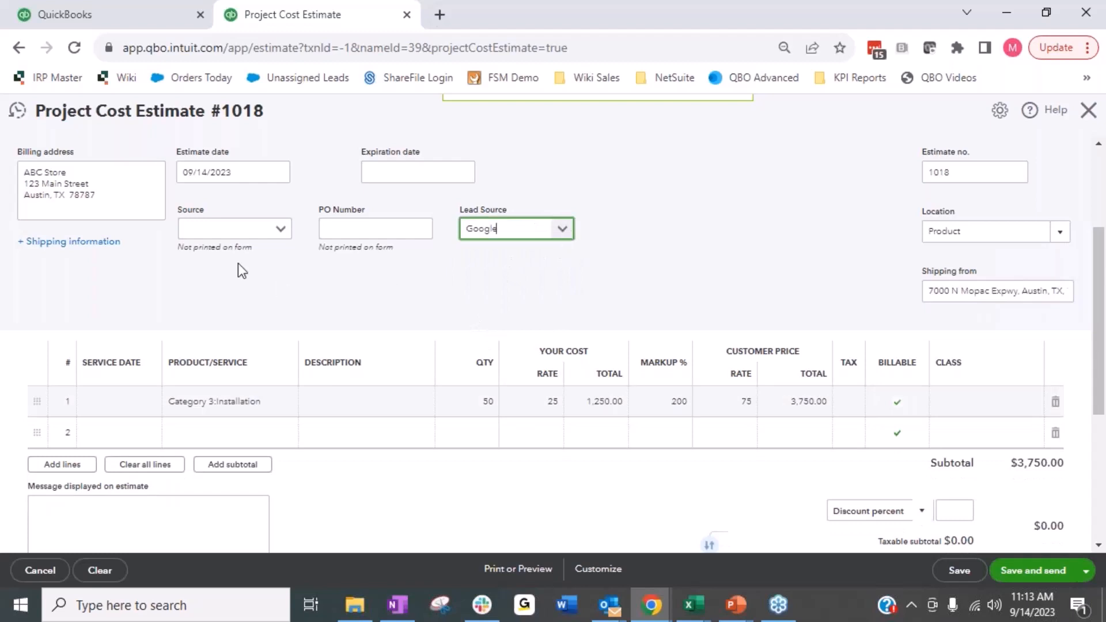
pyautogui.click(279, 229)
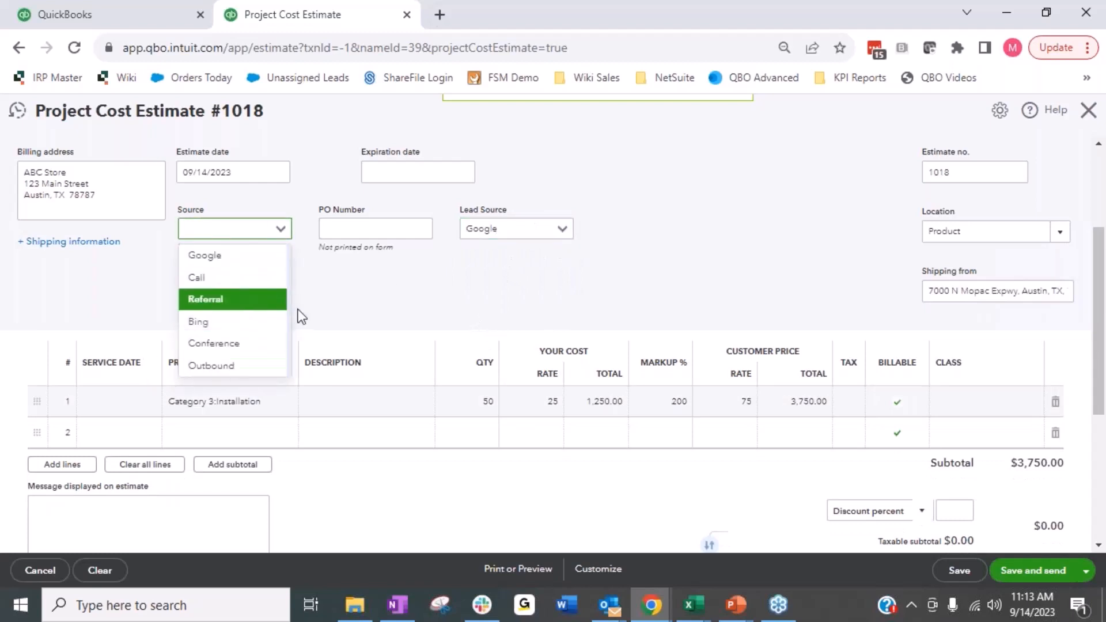
pyautogui.click(203, 322)
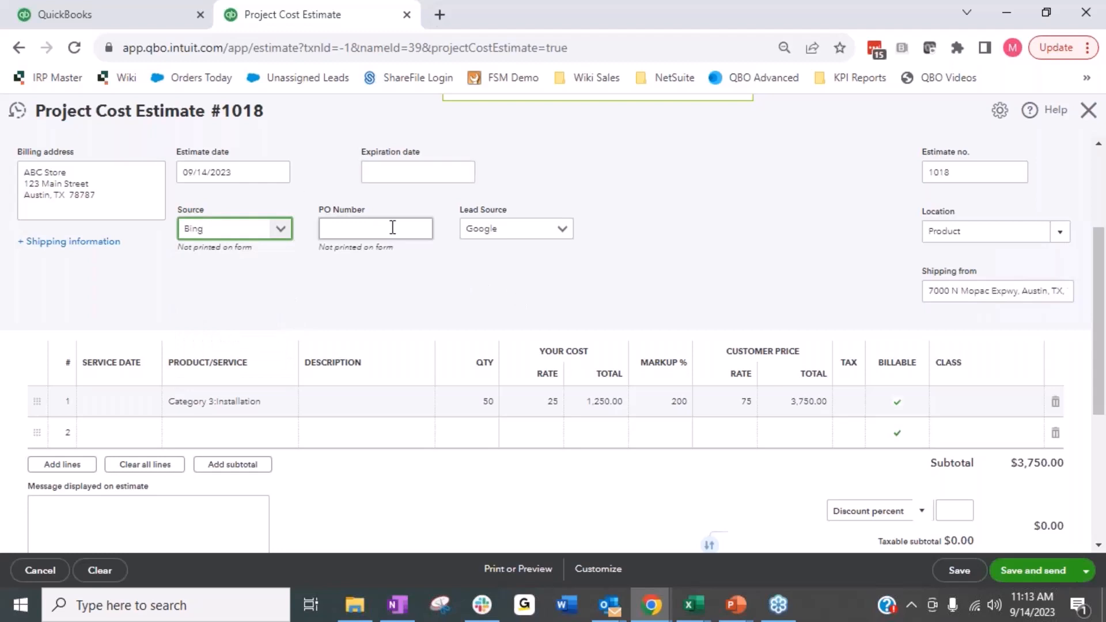
pyautogui.click(961, 579)
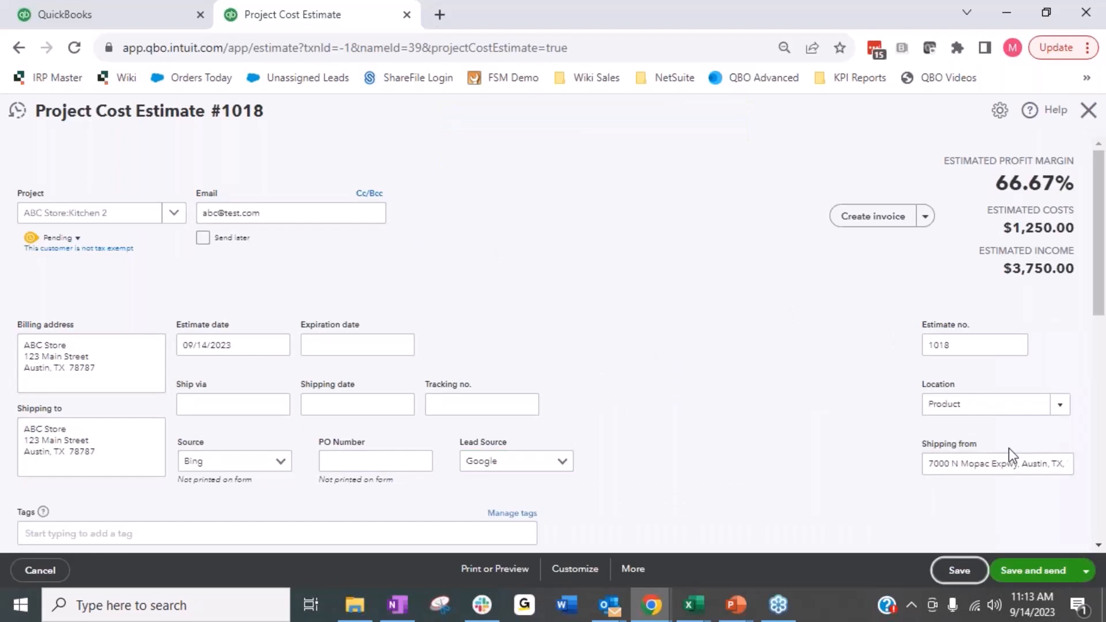
pyautogui.click(1087, 111)
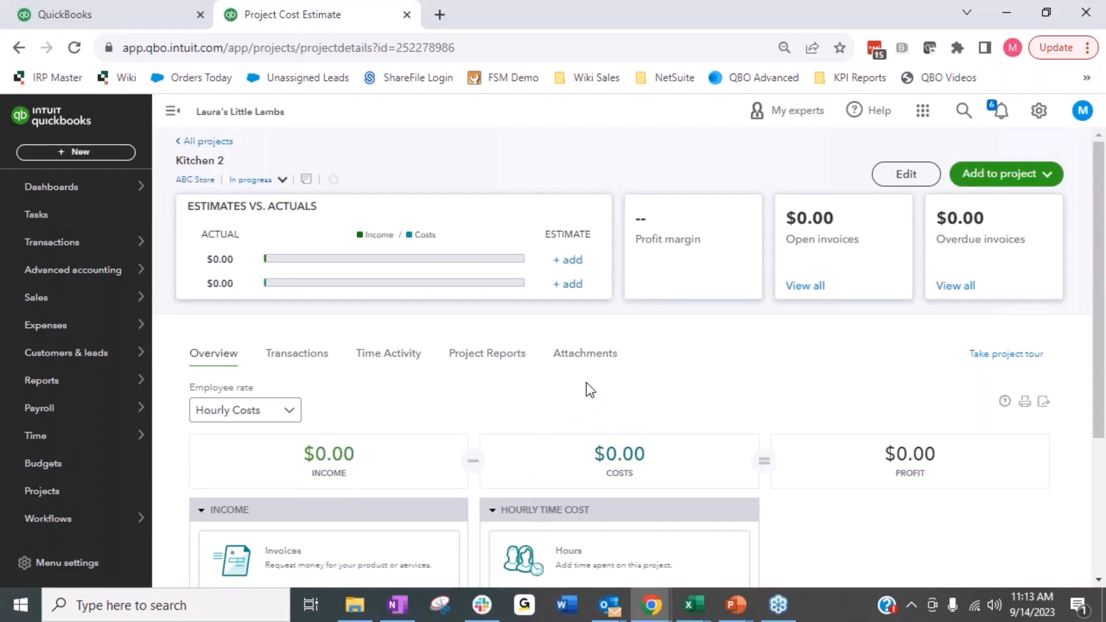
# Step: View the Estimates vs. actuals report for the Kitchen 2 project
pyautogui.scroll(-1, 591, 390)
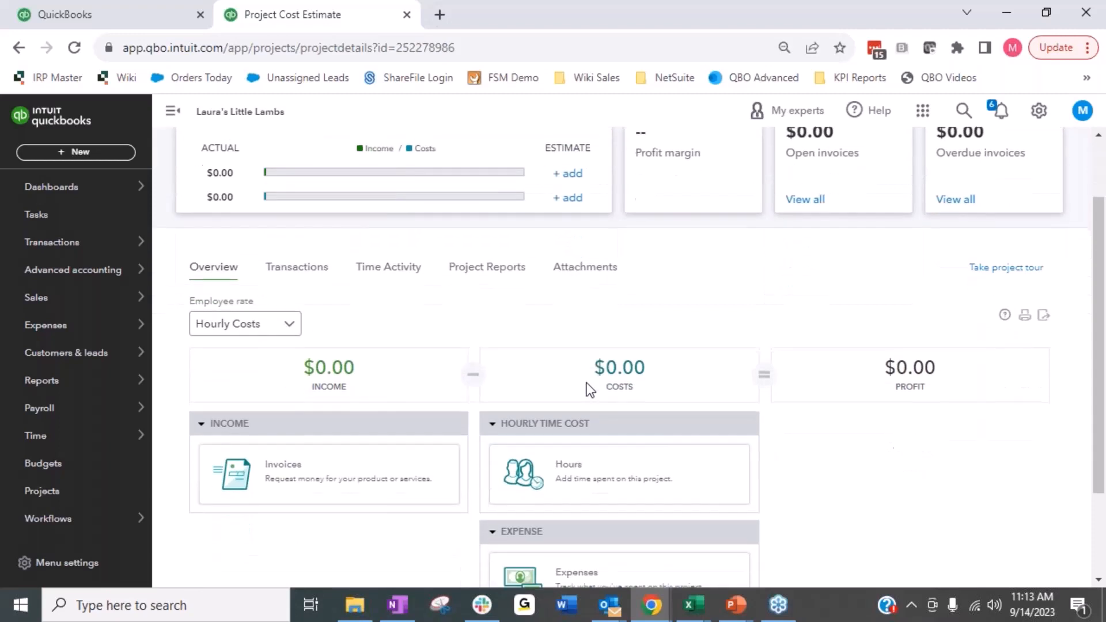
pyautogui.click(505, 278)
pyautogui.scroll(-1, 504, 278)
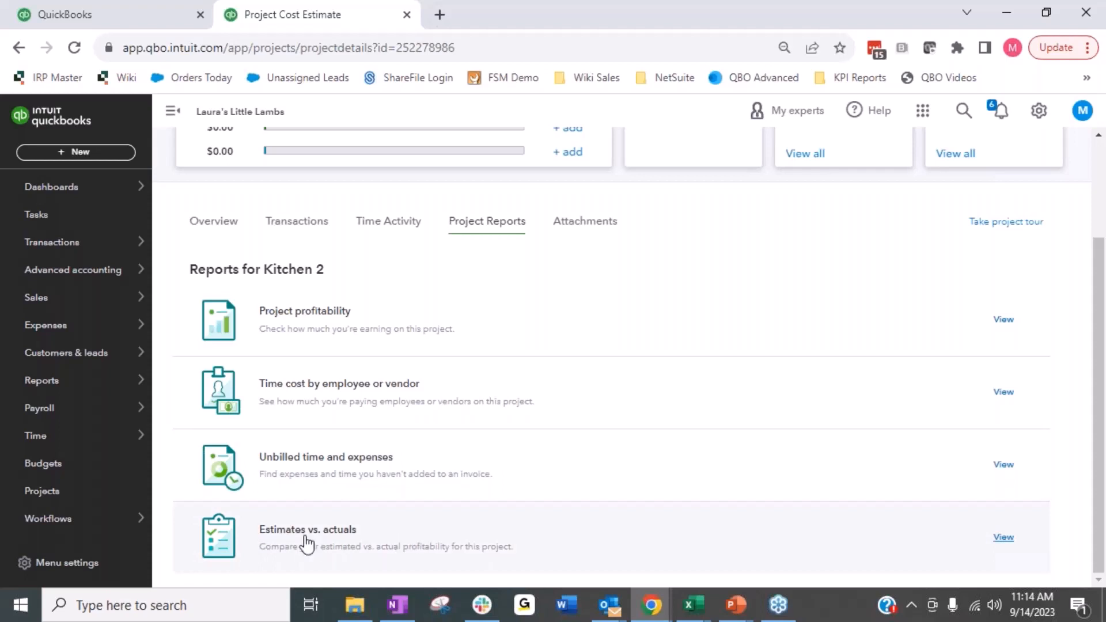
pyautogui.click(284, 543)
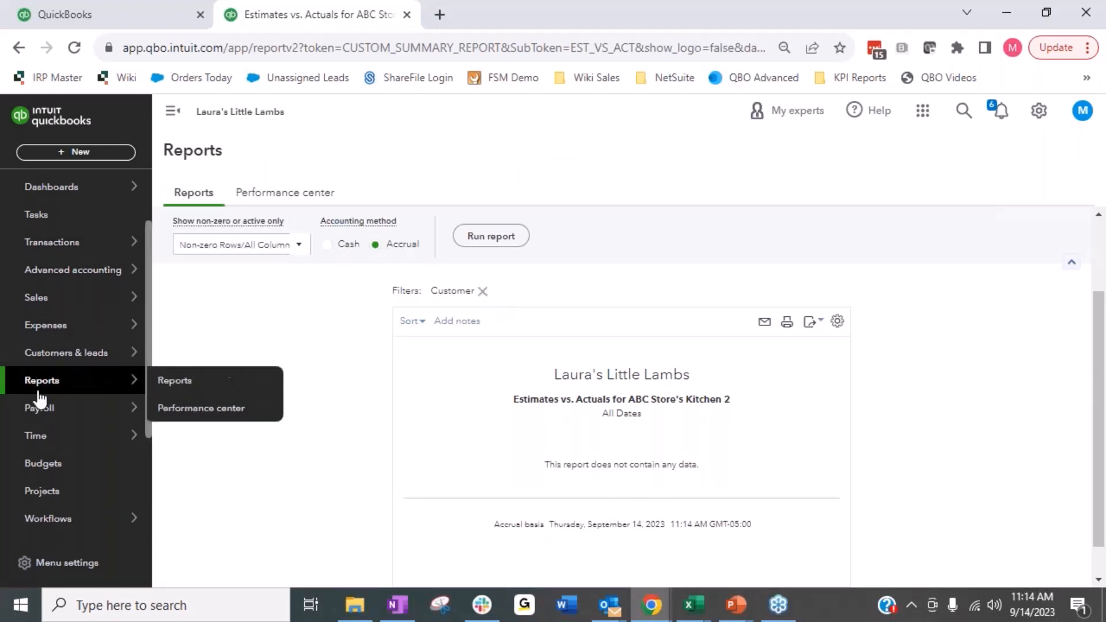
# Step: Go to the Kitchen project in the Projects list and view its Estimates vs. actuals report
pyautogui.moveTo(67, 408)
pyautogui.scroll(-1, 69, 410)
pyautogui.scroll(-1, 69, 409)
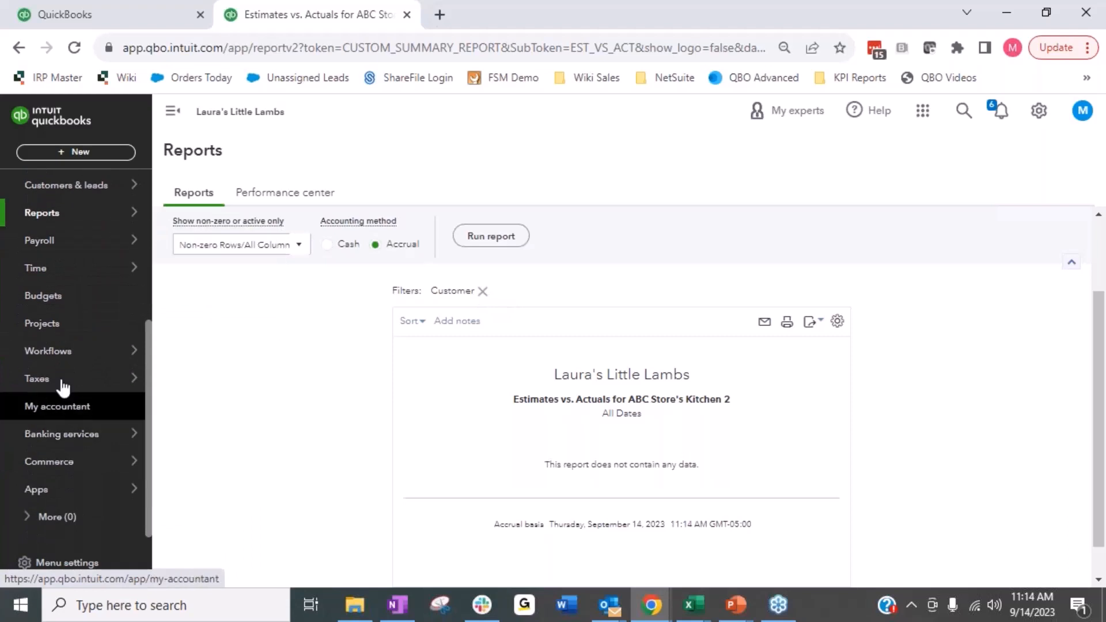
pyautogui.click(64, 326)
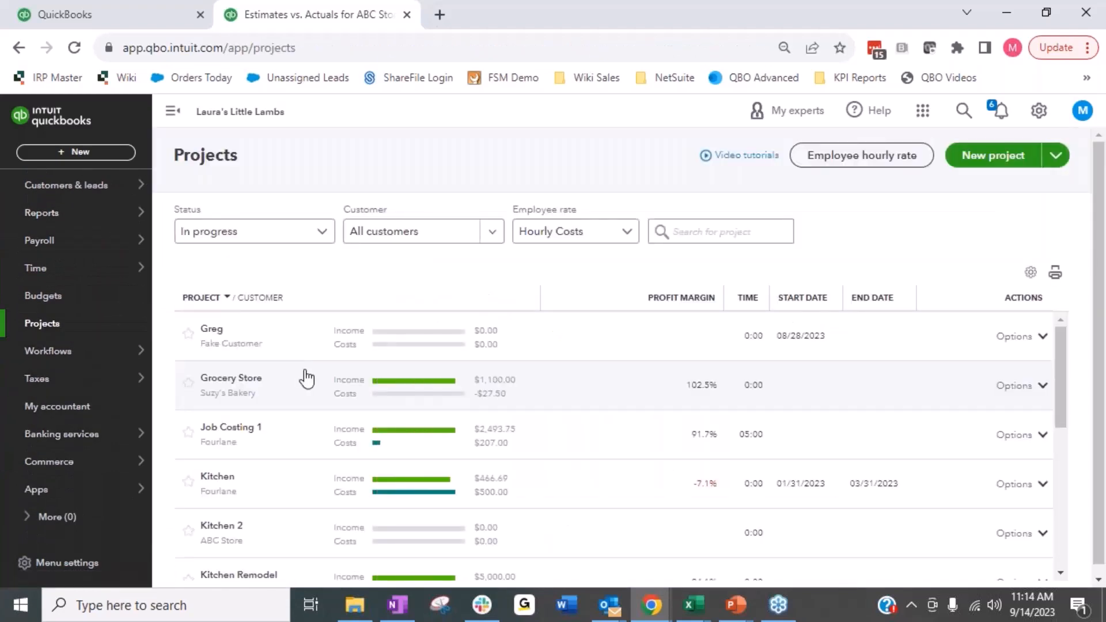
pyautogui.scroll(-2, 303, 380)
pyautogui.click(296, 394)
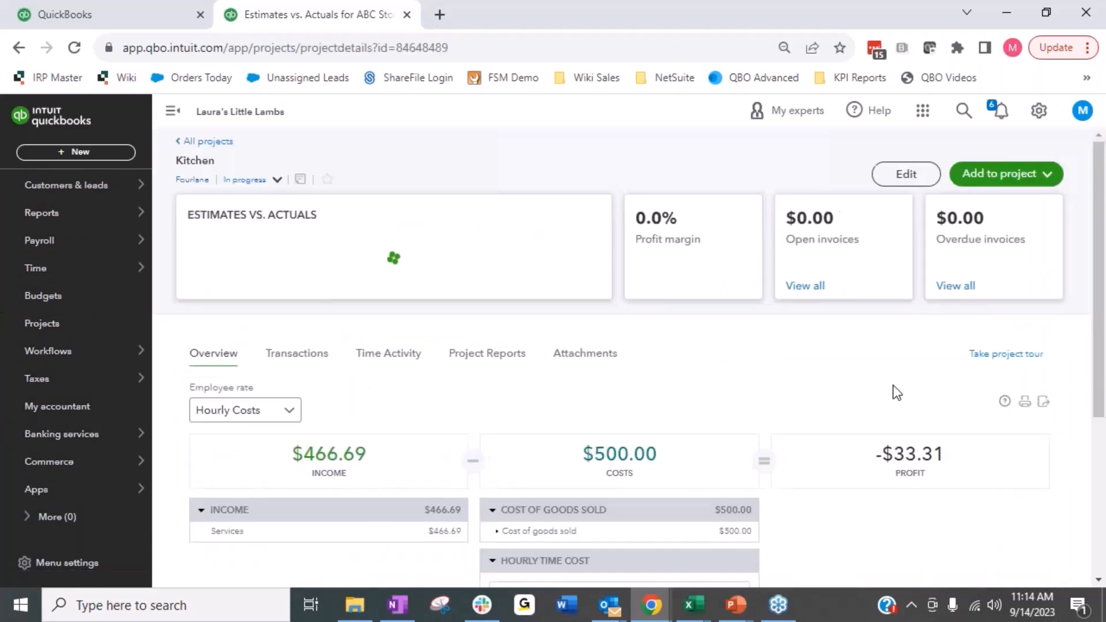
pyautogui.click(507, 358)
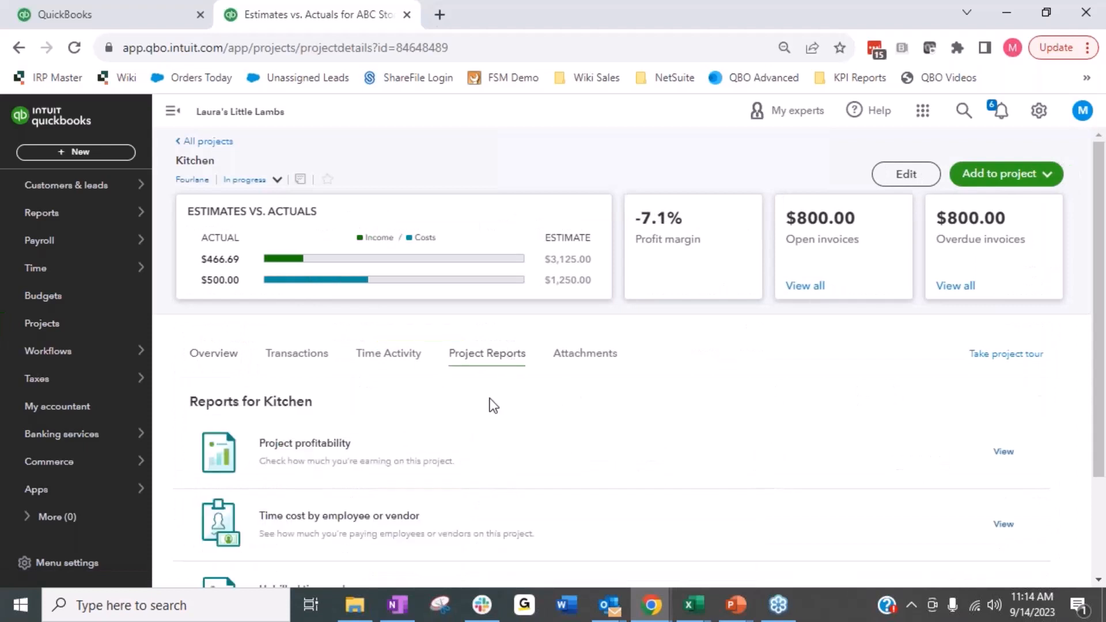
pyautogui.scroll(-2, 426, 418)
pyautogui.click(299, 537)
pyautogui.scroll(-2, 857, 385)
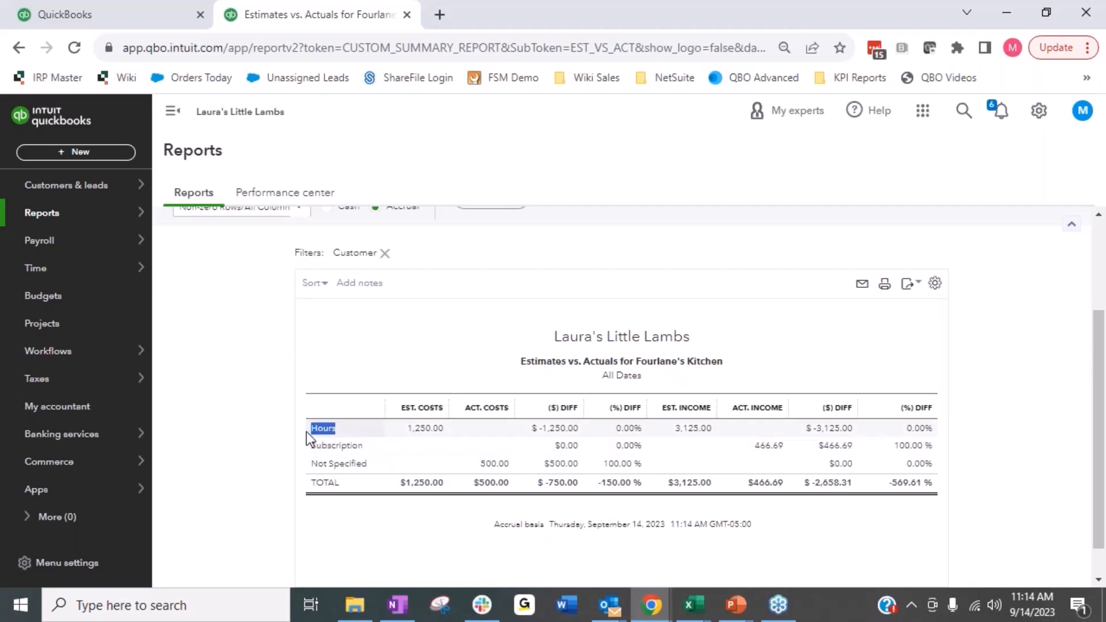
# Step: Trace the Not Specified row's actual costs through the project's Cost of goods sold to the underlying Amazon expense
pyautogui.click(371, 447)
pyautogui.moveTo(371, 449)
pyautogui.mouseDown()
pyautogui.moveTo(310, 451)
pyautogui.moveTo(368, 465)
pyautogui.mouseUp()
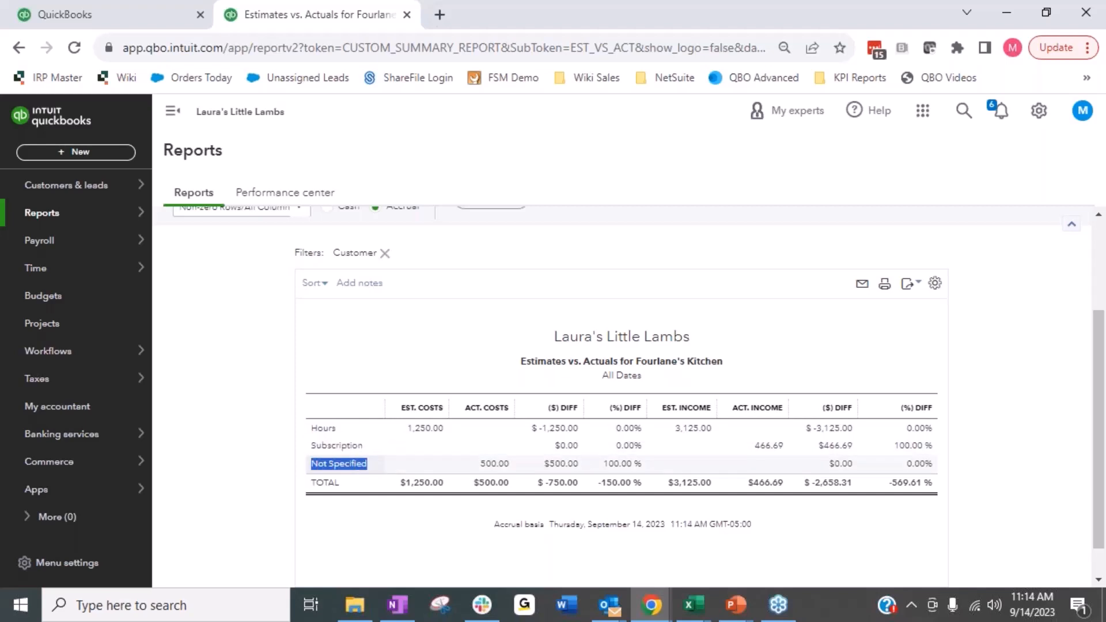
pyautogui.click(497, 466)
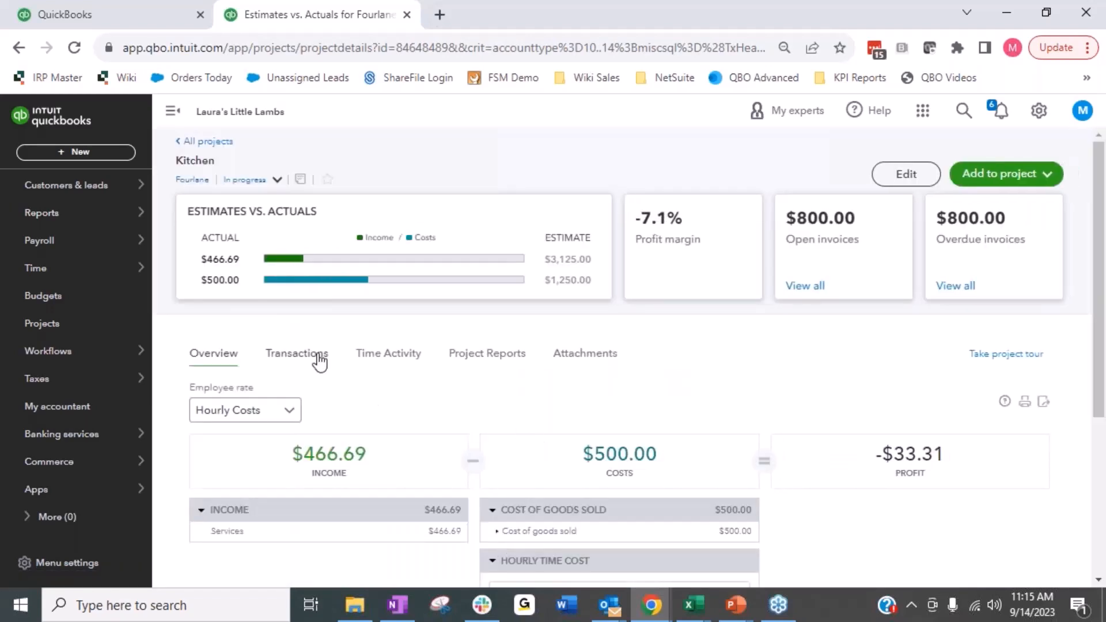
pyautogui.scroll(-3, 418, 378)
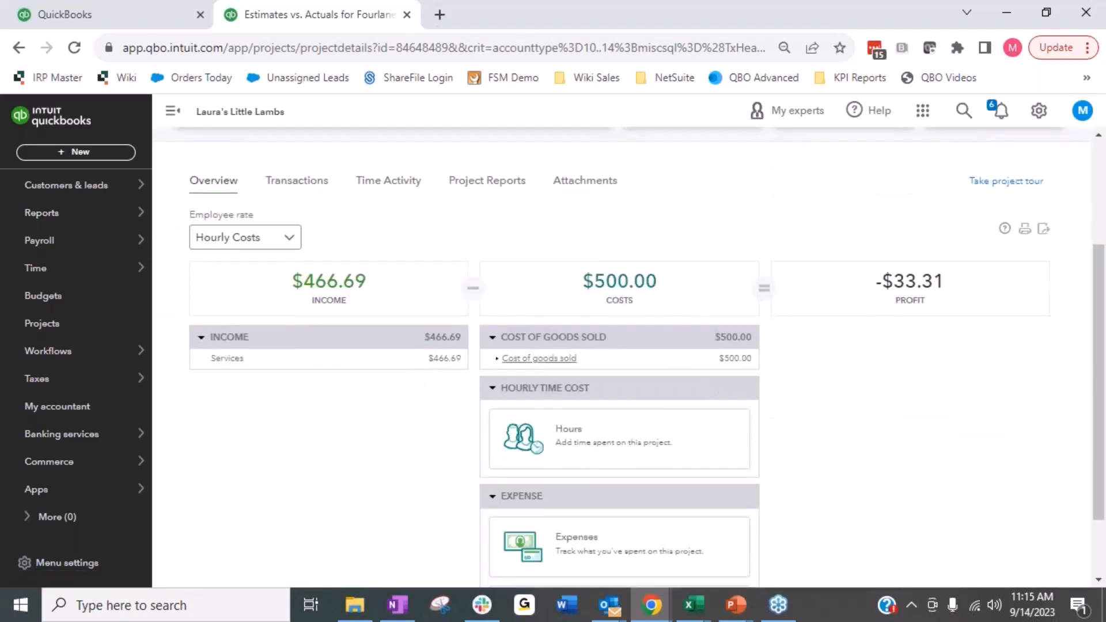
pyautogui.click(510, 358)
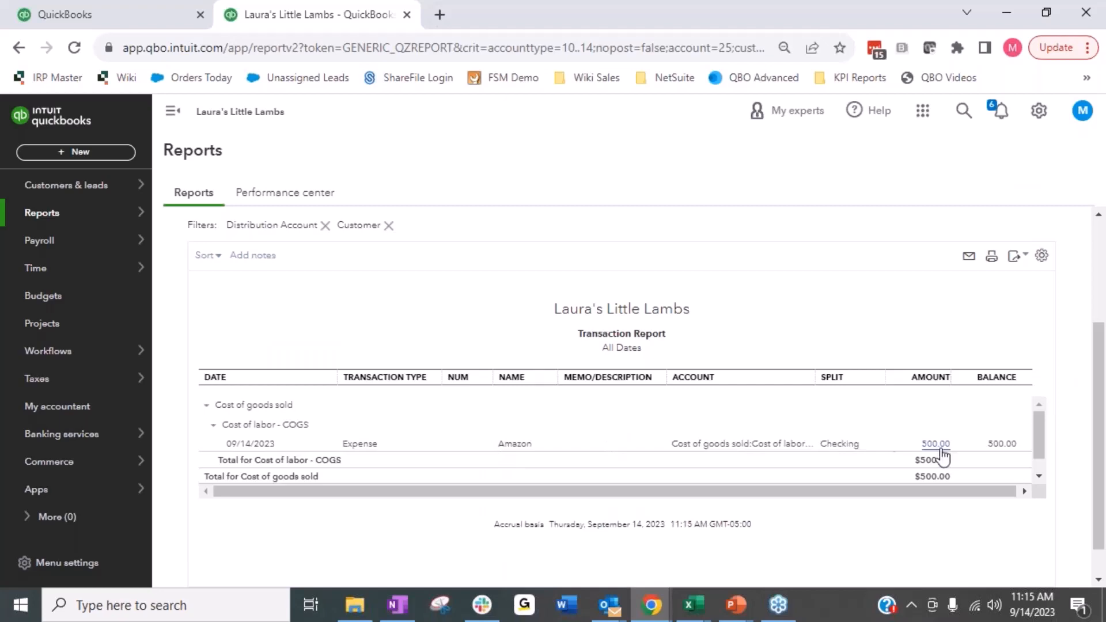
pyautogui.click(357, 445)
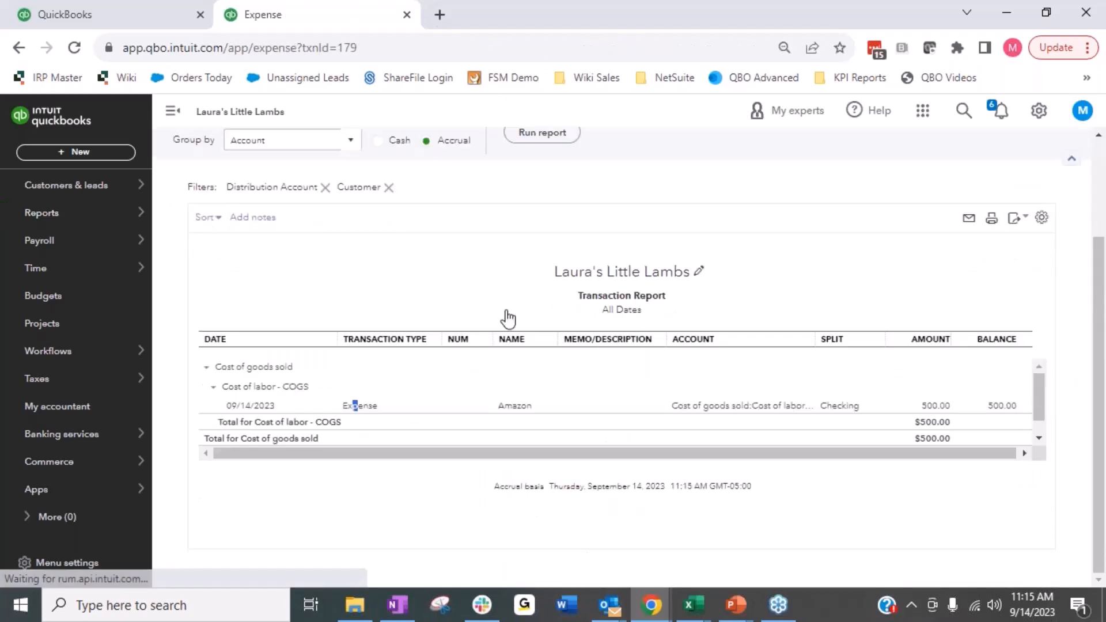
# Step: Examine the Amazon expense's category and item details and close it without changes
pyautogui.scroll(-1, 224, 517)
pyautogui.scroll(-3, 247, 432)
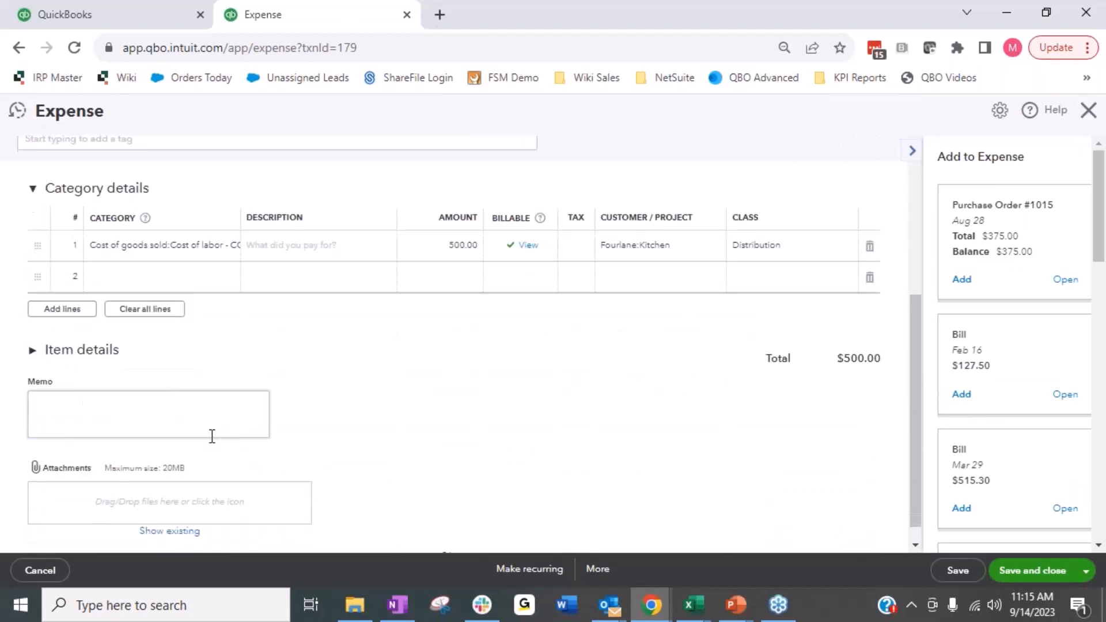
pyautogui.click(34, 351)
pyautogui.click(33, 351)
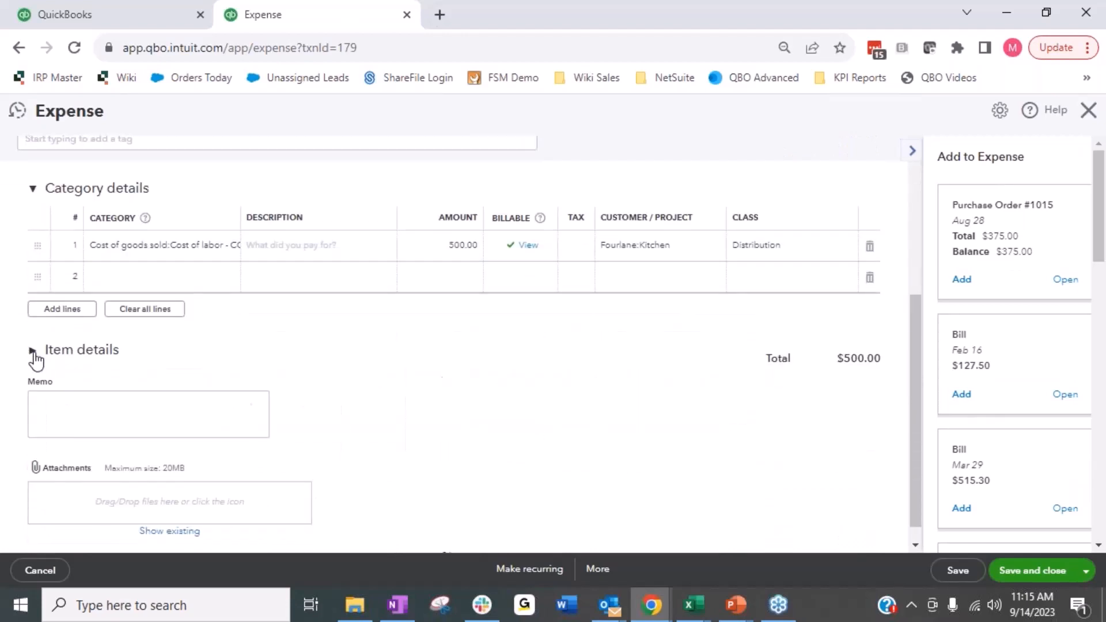
pyautogui.scroll(5, 476, 373)
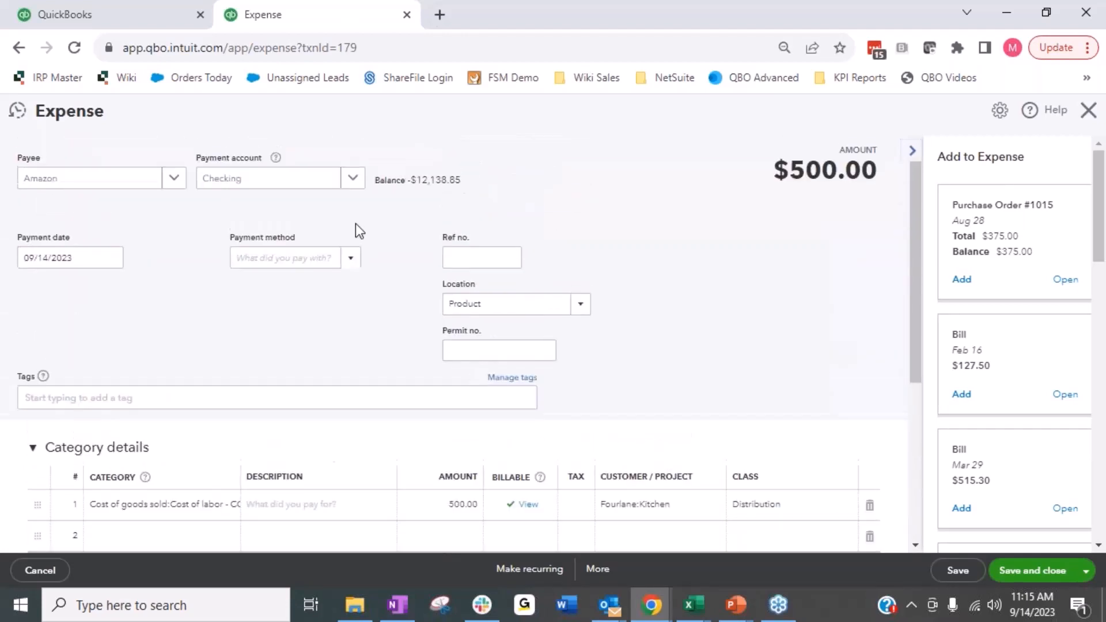
pyautogui.click(1079, 114)
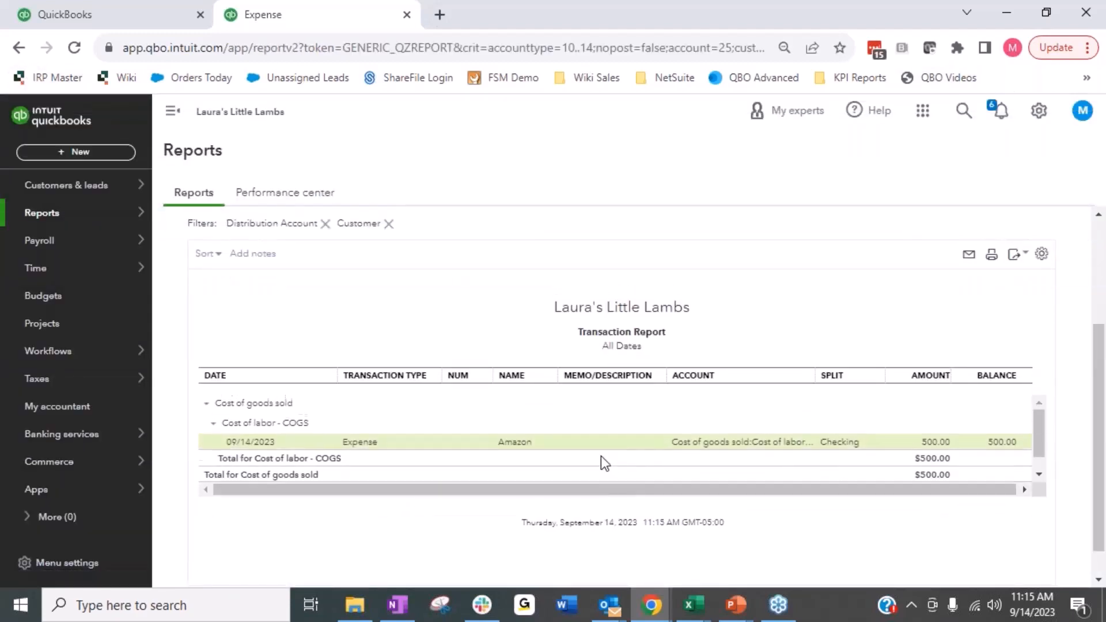
# Step: Return to the Kitchen project and reopen its Estimates vs. actuals report
pyautogui.scroll(3, 600, 457)
pyautogui.click(224, 225)
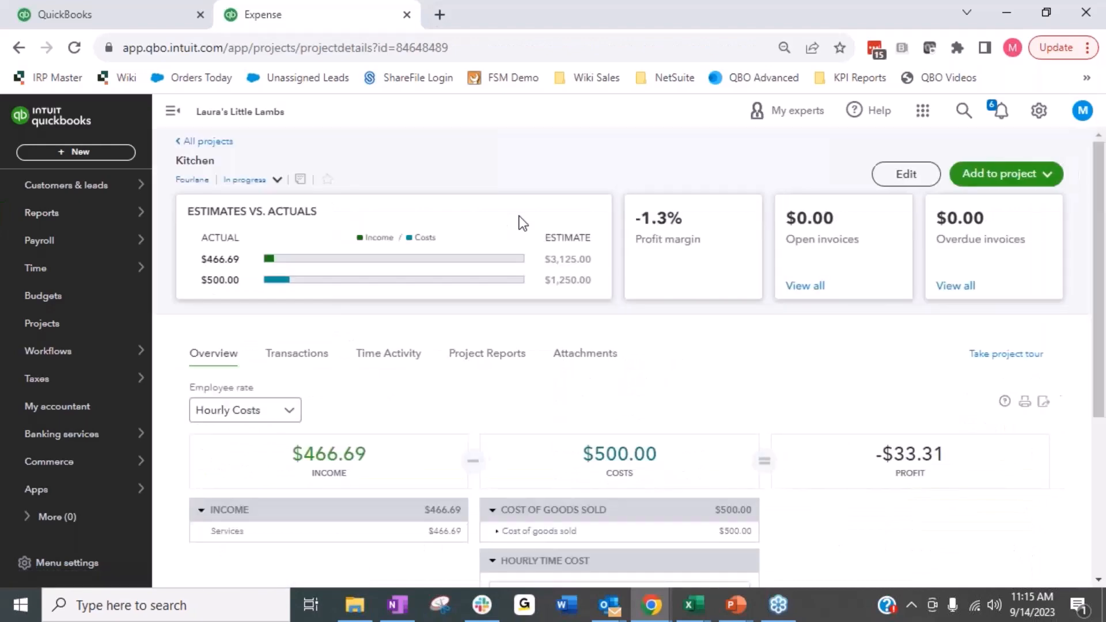
pyautogui.scroll(-2, 679, 390)
pyautogui.scroll(2, 577, 363)
pyautogui.click(491, 353)
pyautogui.scroll(-1, 652, 433)
pyautogui.scroll(-2, 652, 432)
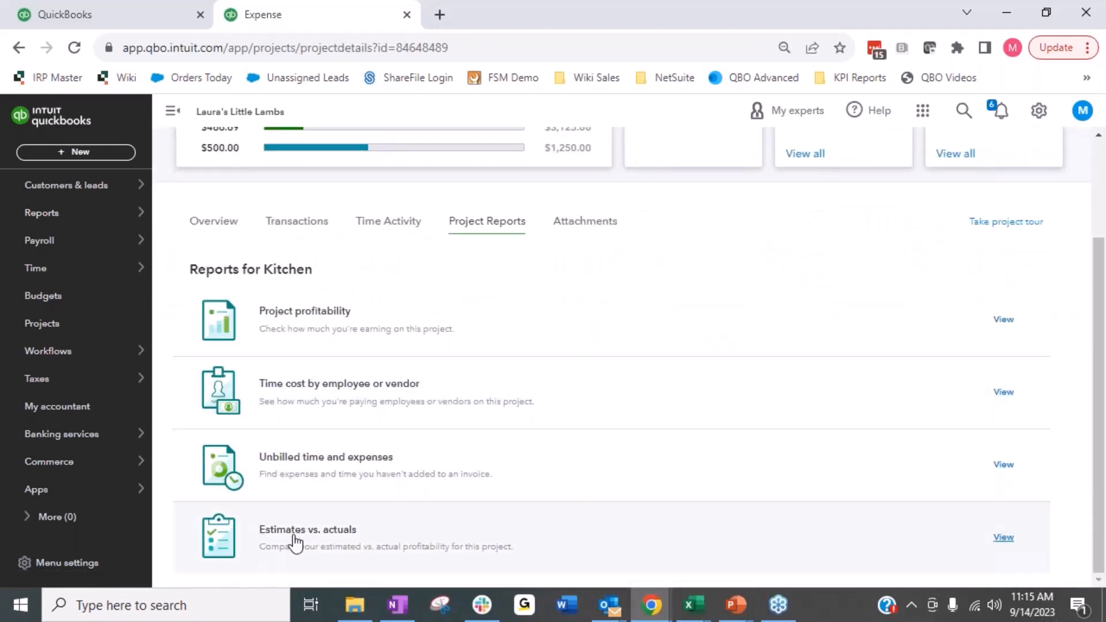
pyautogui.click(292, 530)
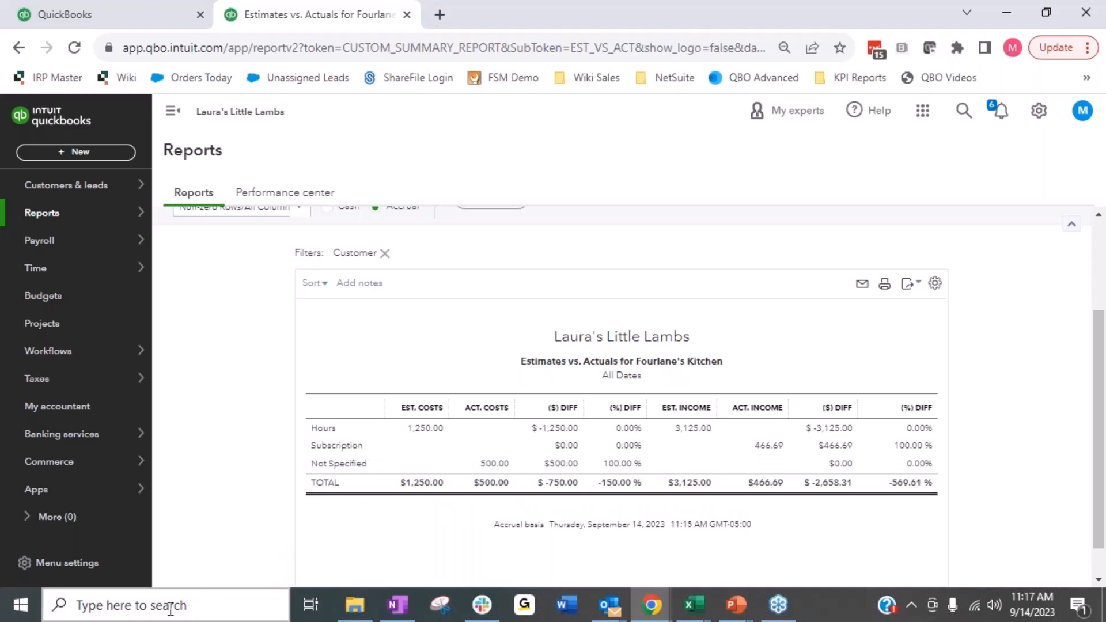
# Step: Calculate 500/1250 with the Windows search and dismiss it
pyautogui.click(190, 602)
pyautogui.write('500/1250')
pyautogui.press('Escape')
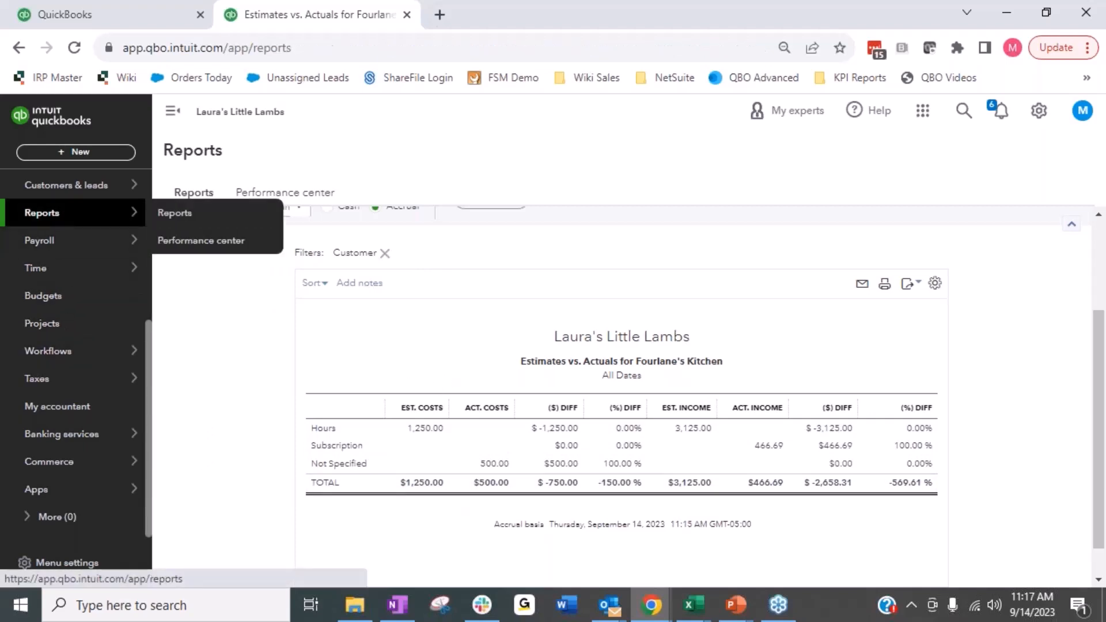
# Step: Find the Estimates by Customer report in the reports list and open it
pyautogui.click(58, 214)
pyautogui.click(796, 286)
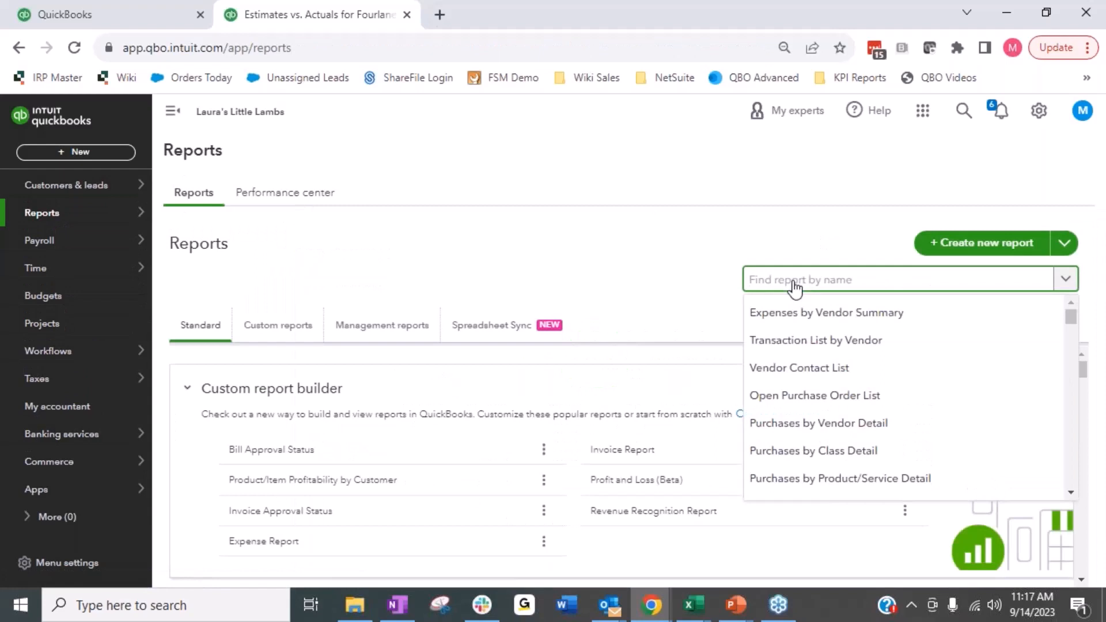
pyautogui.write('estima')
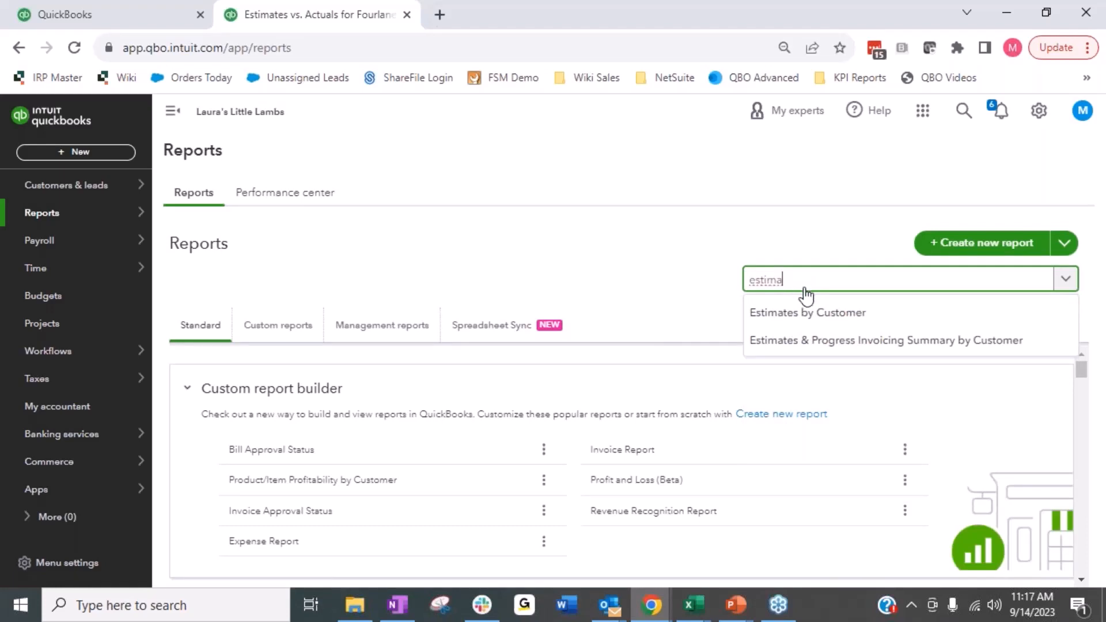
pyautogui.click(779, 323)
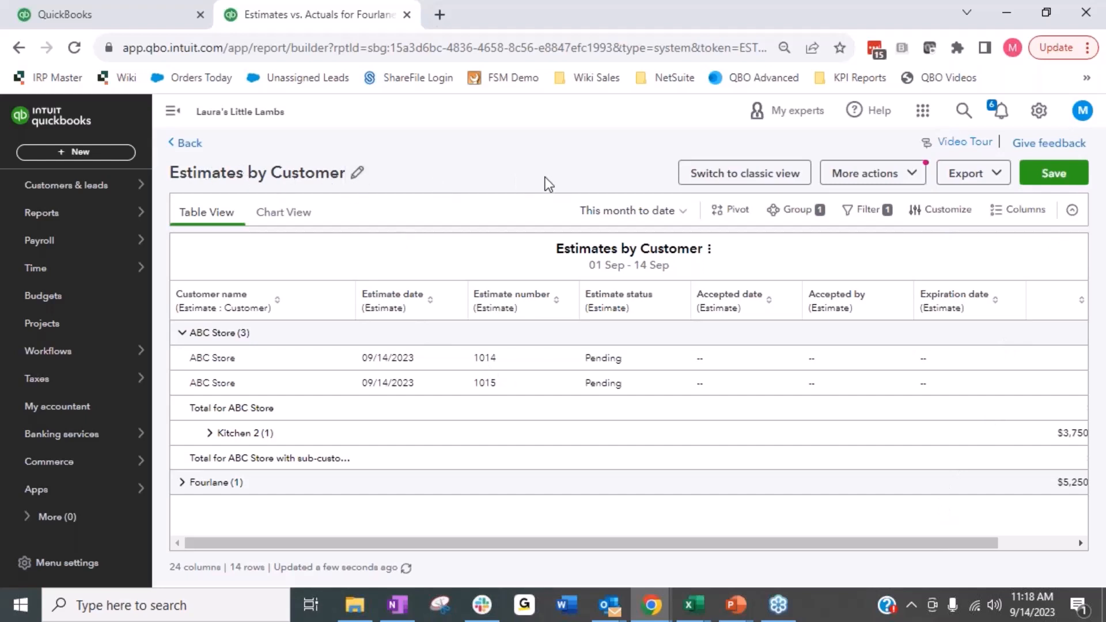
# Step: Look through the Sales, Expense and Other data categories offered for the report's columns
pyautogui.click(1014, 211)
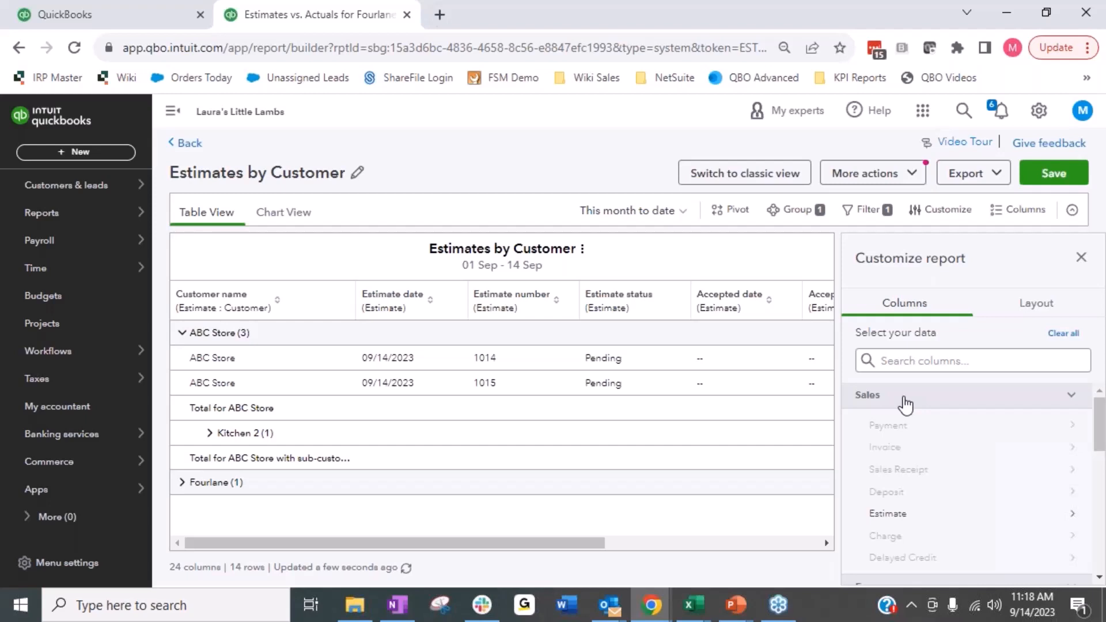
pyautogui.scroll(-3, 906, 405)
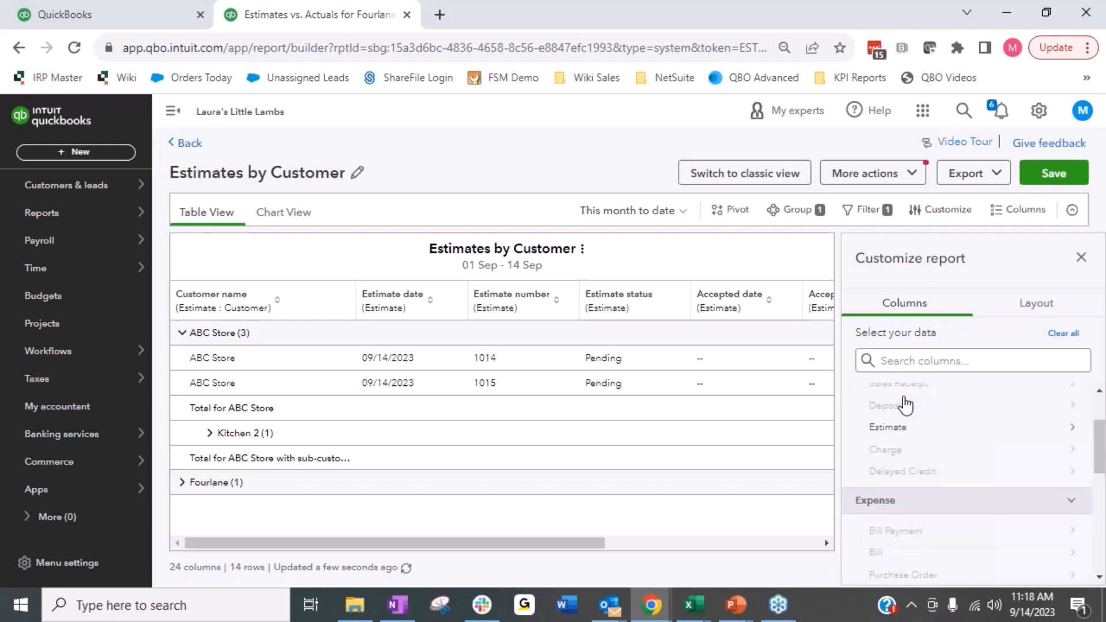
pyautogui.scroll(-5, 897, 400)
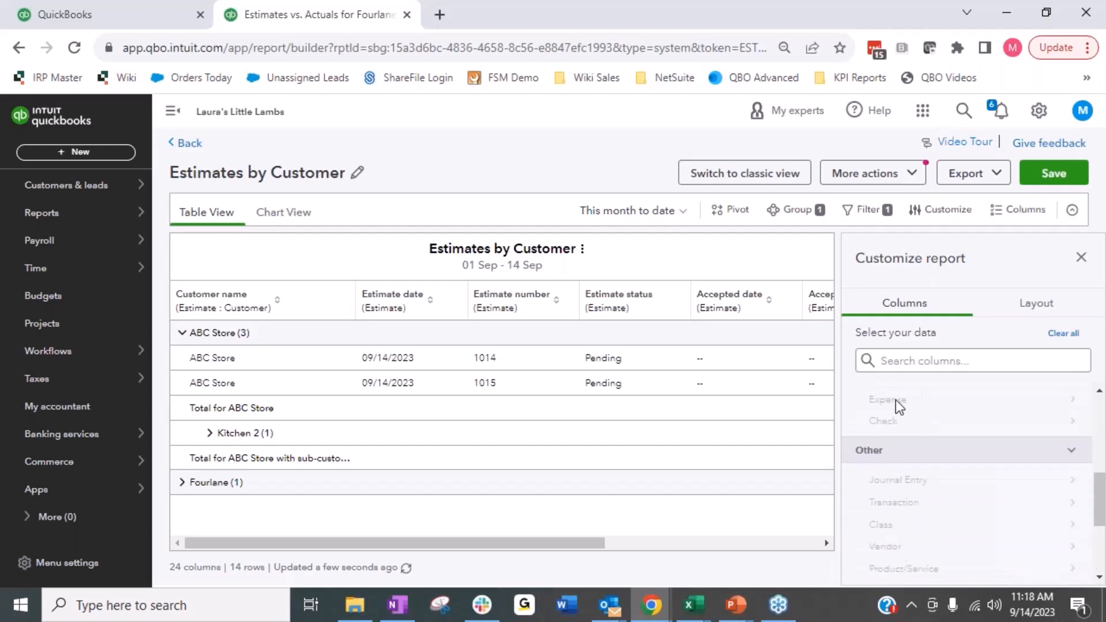
pyautogui.scroll(5, 916, 395)
pyautogui.scroll(-2, 916, 395)
pyautogui.scroll(-2, 922, 413)
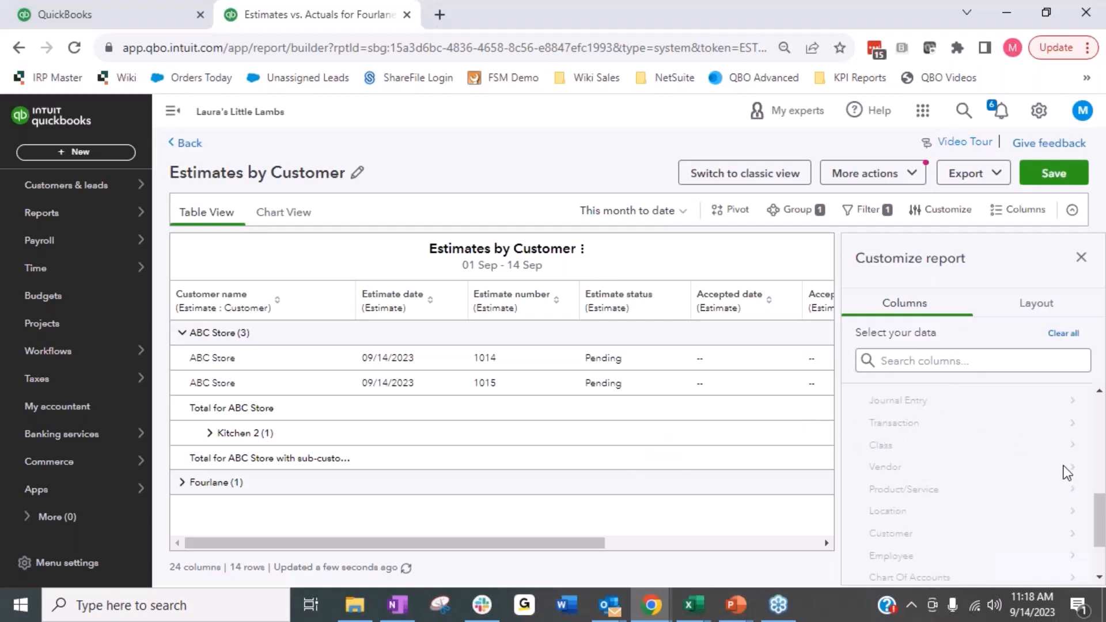
pyautogui.scroll(10, 1064, 466)
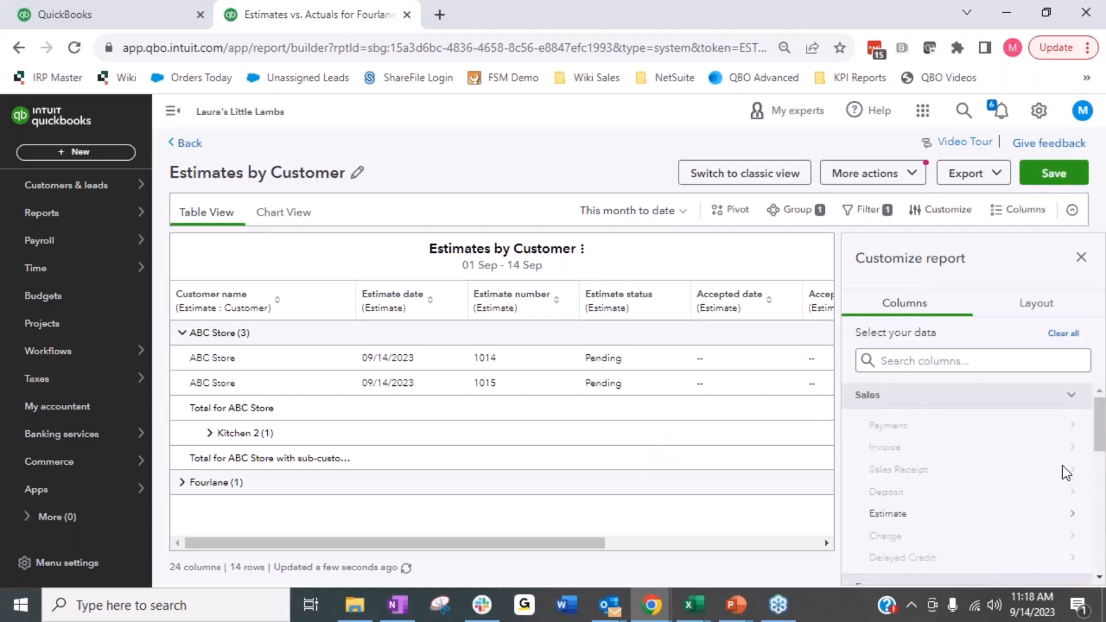
# Step: Examine the full set of Estimate attributes available as columns and close the column settings without changes
pyautogui.click(888, 514)
pyautogui.scroll(-3, 1002, 443)
pyautogui.scroll(3, 983, 460)
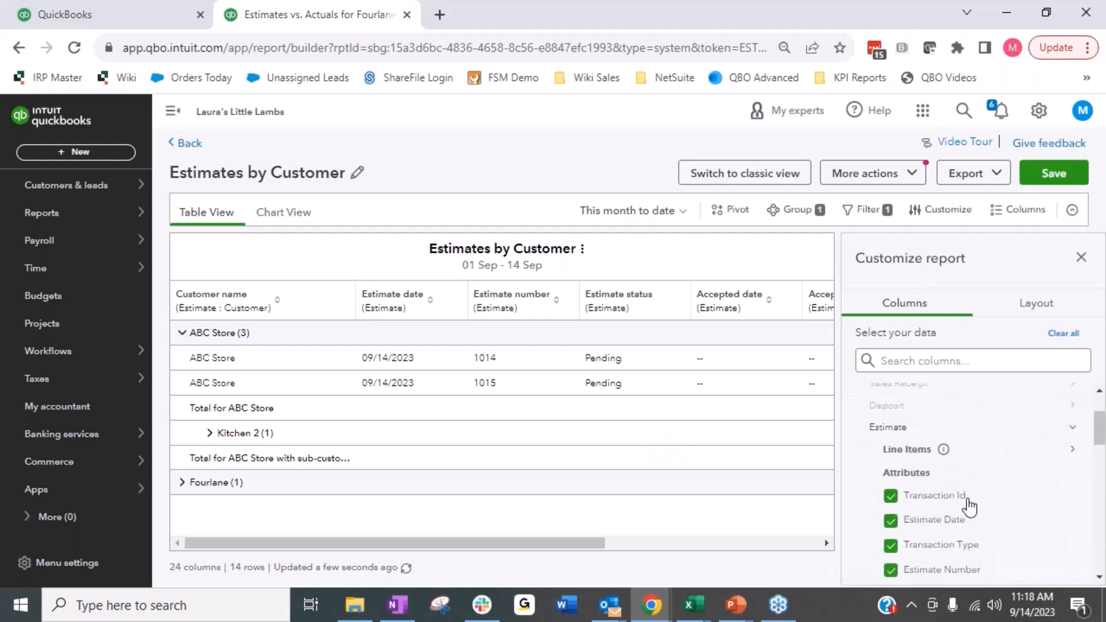
pyautogui.click(890, 518)
pyautogui.click(889, 518)
pyautogui.scroll(-2, 889, 518)
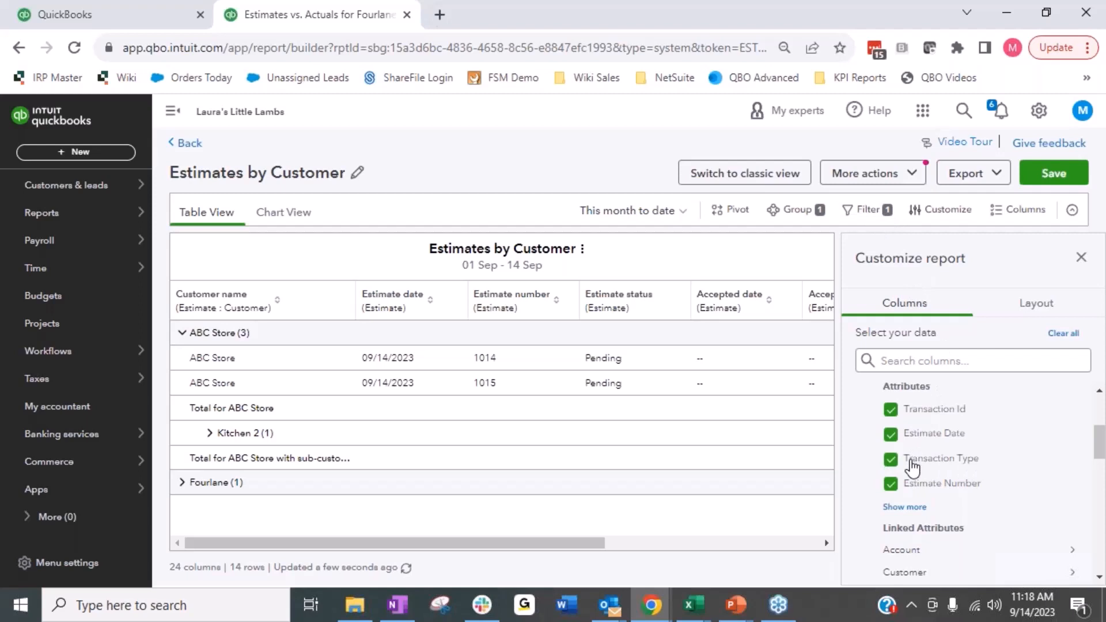
pyautogui.click(904, 507)
pyautogui.scroll(-2, 858, 504)
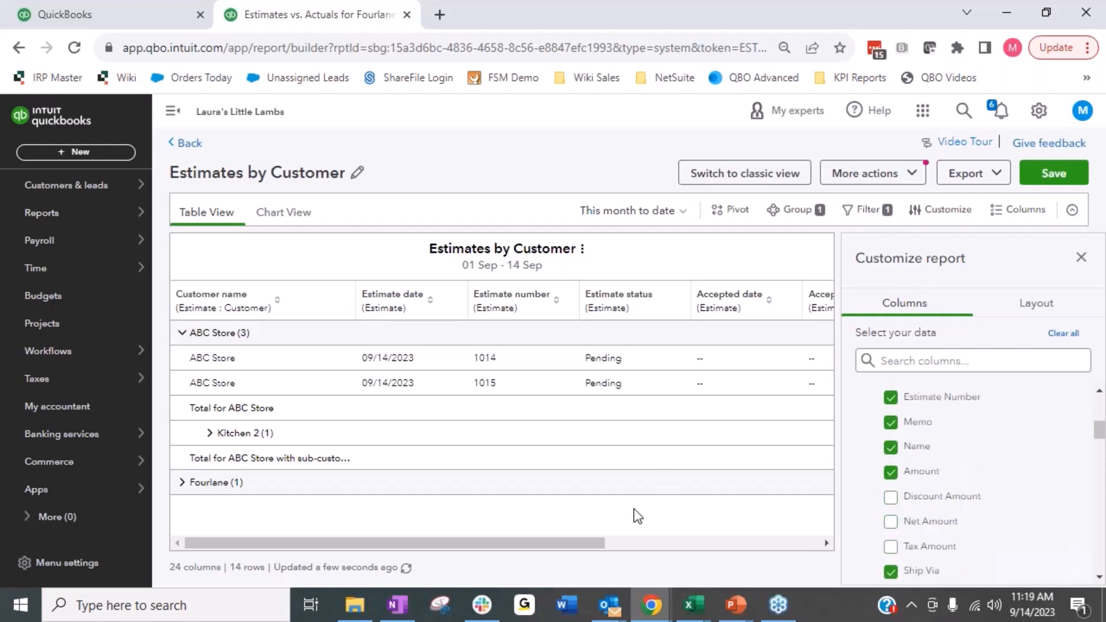
pyautogui.click(1082, 258)
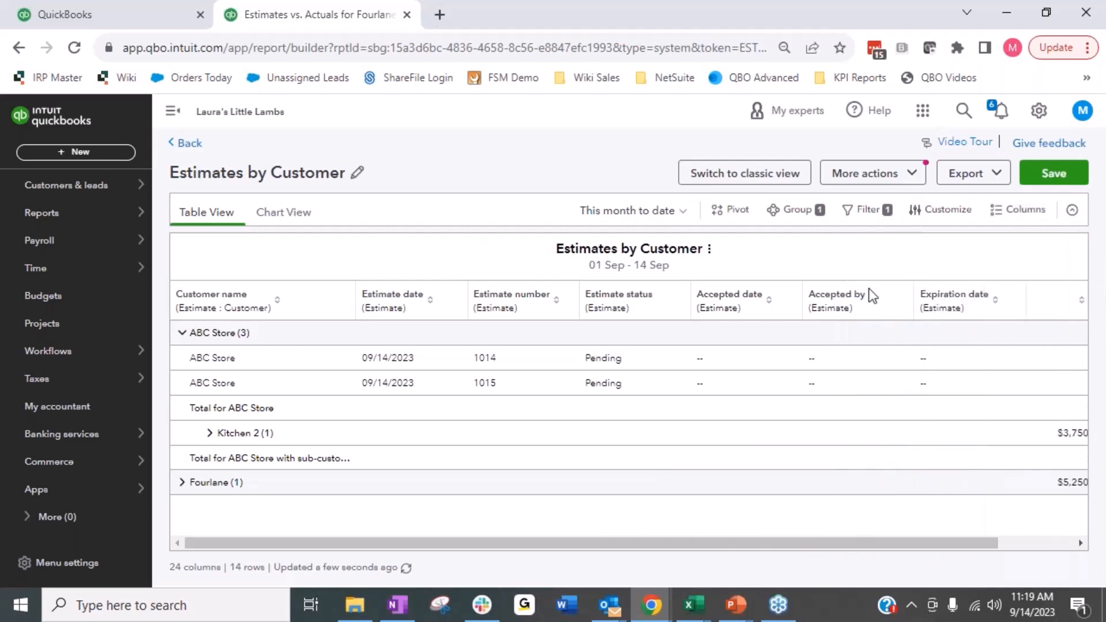
# Step: Examine the report's estimate status filter and its selectable values, and close the filter settings without changes
pyautogui.click(865, 211)
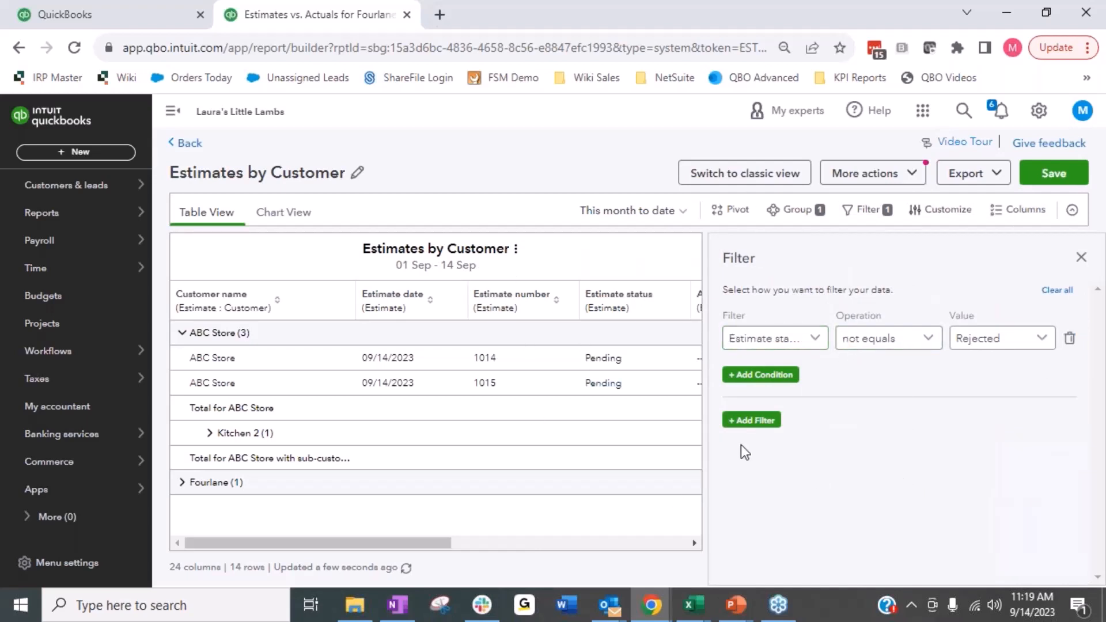
pyautogui.click(817, 340)
pyautogui.click(823, 346)
pyautogui.click(1050, 347)
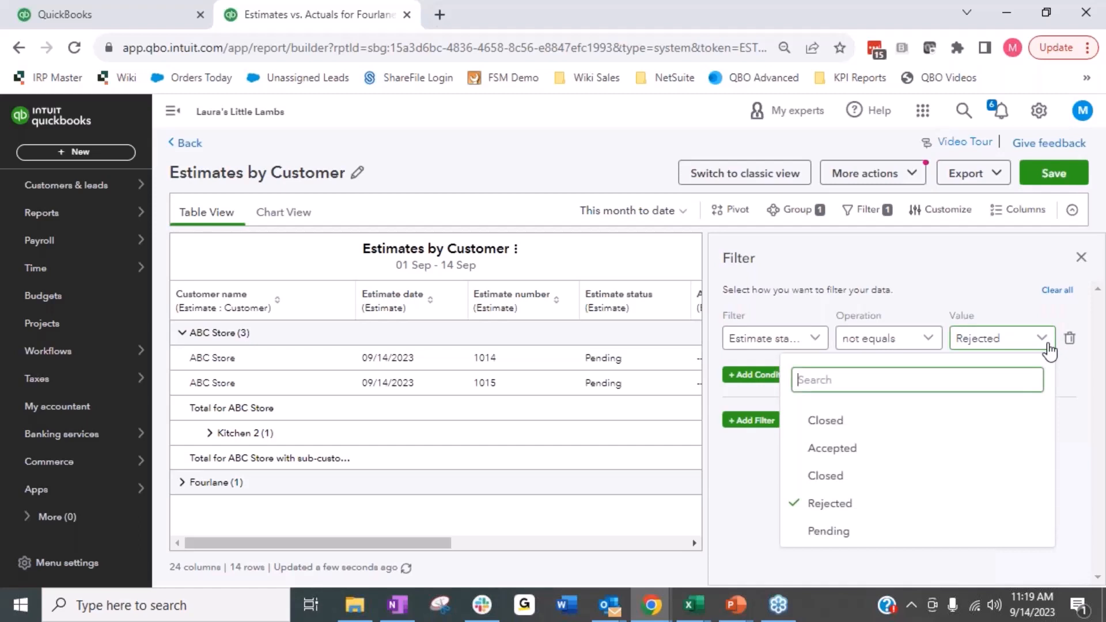
pyautogui.click(904, 245)
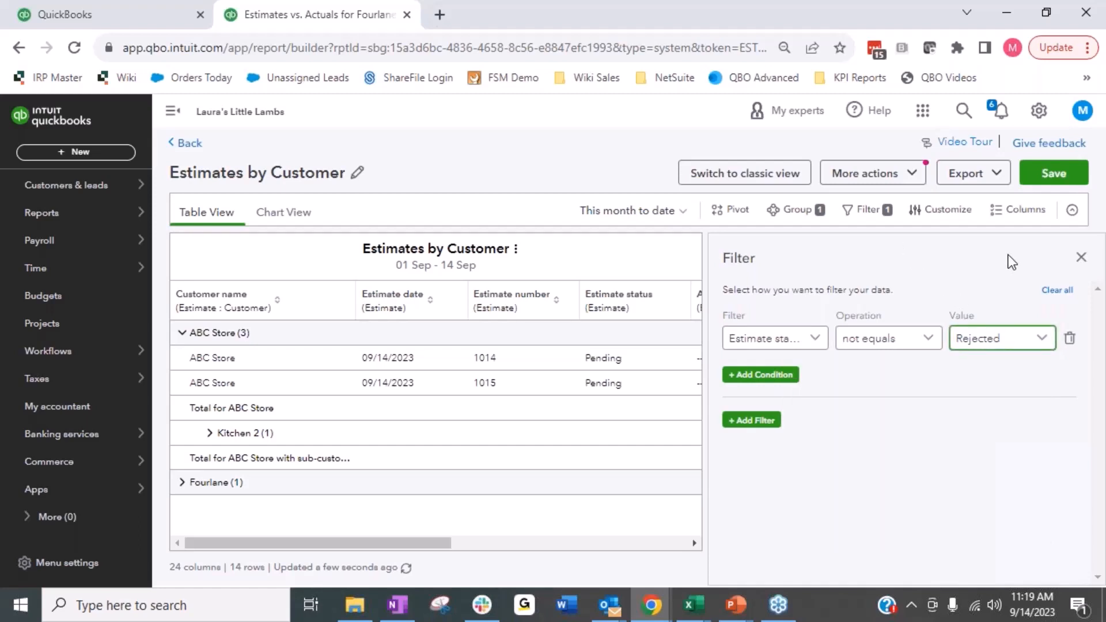
pyautogui.click(1082, 257)
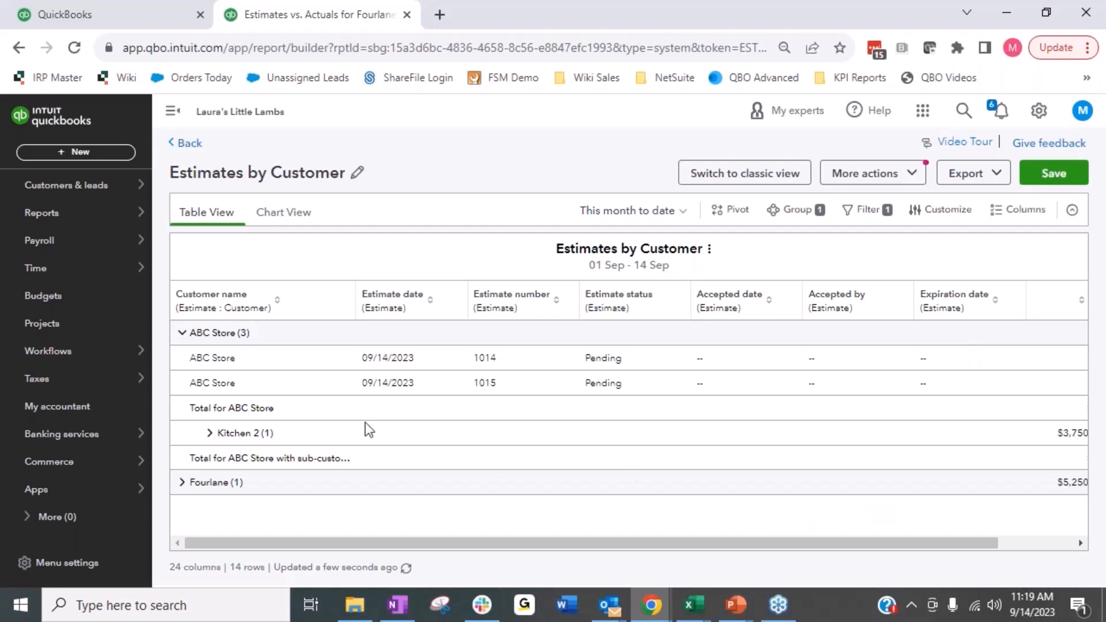
# Step: Expand the Kitchen 2 estimates in the report and look through the fields available for grouping
pyautogui.click(211, 434)
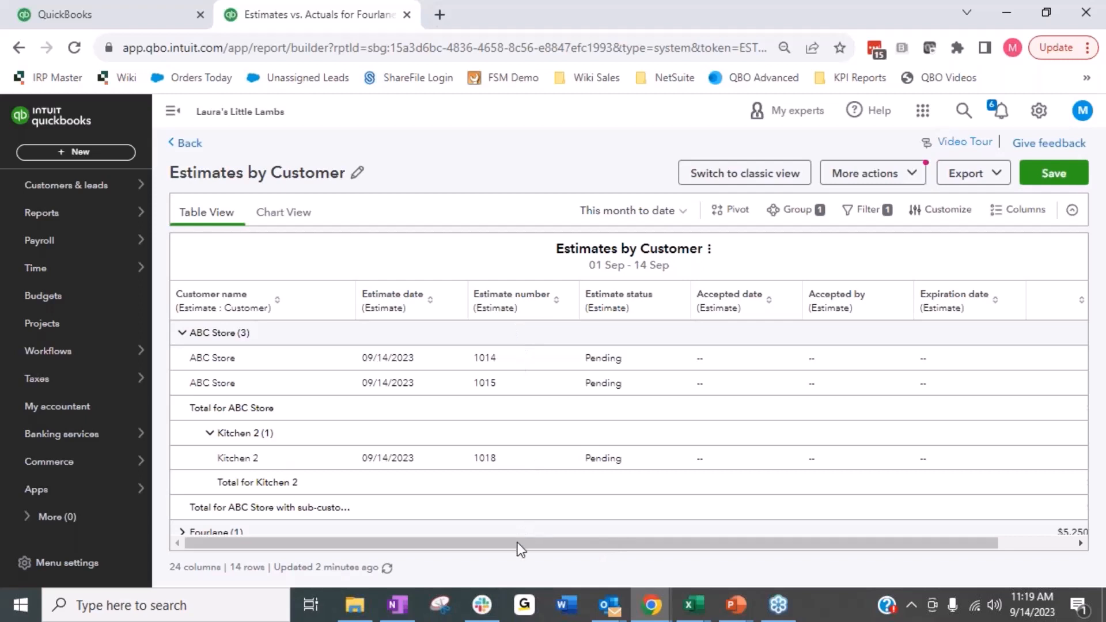
pyautogui.click(797, 210)
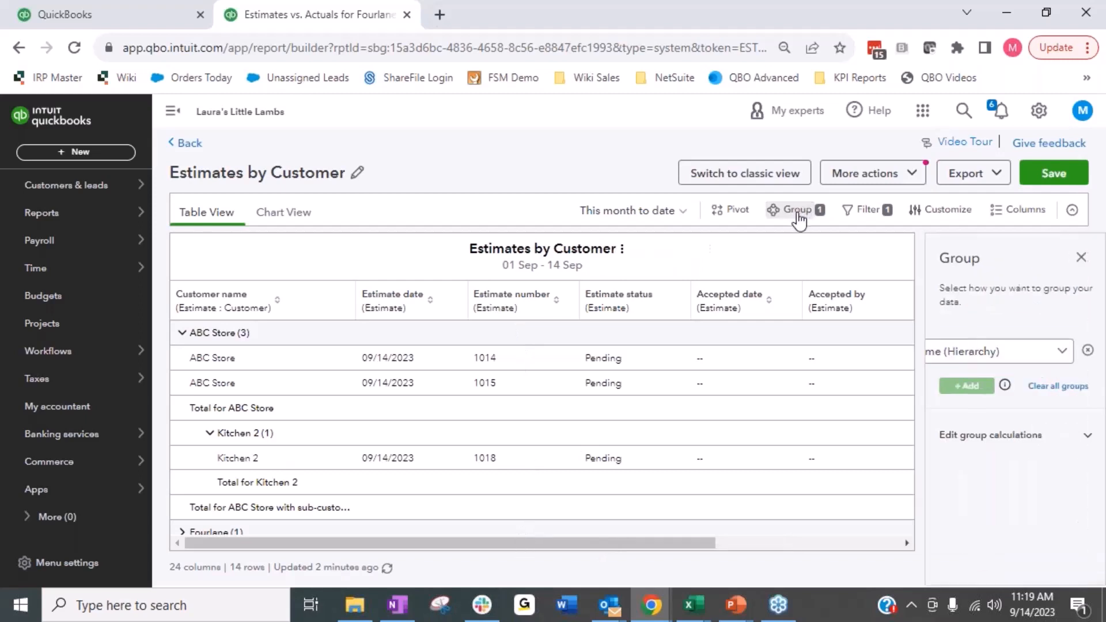
pyautogui.click(1063, 341)
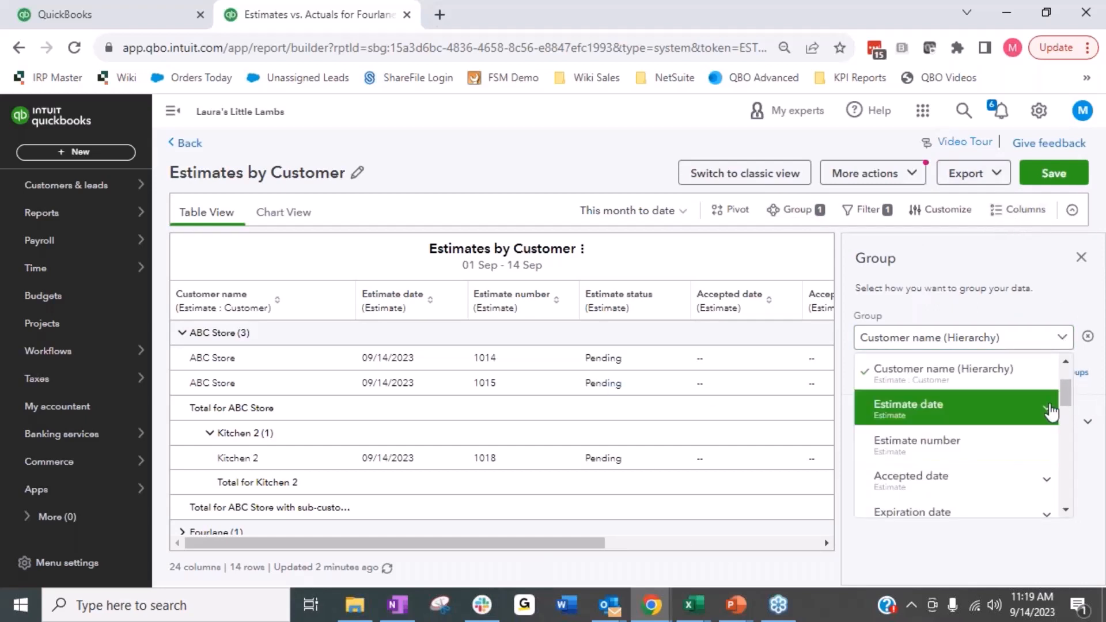
pyautogui.moveTo(1063, 396); pyautogui.dragTo(1079, 504)
# Step: Return to the column settings and look through the expanded Estimate attributes down to Linked Attributes
pyautogui.click(1035, 222)
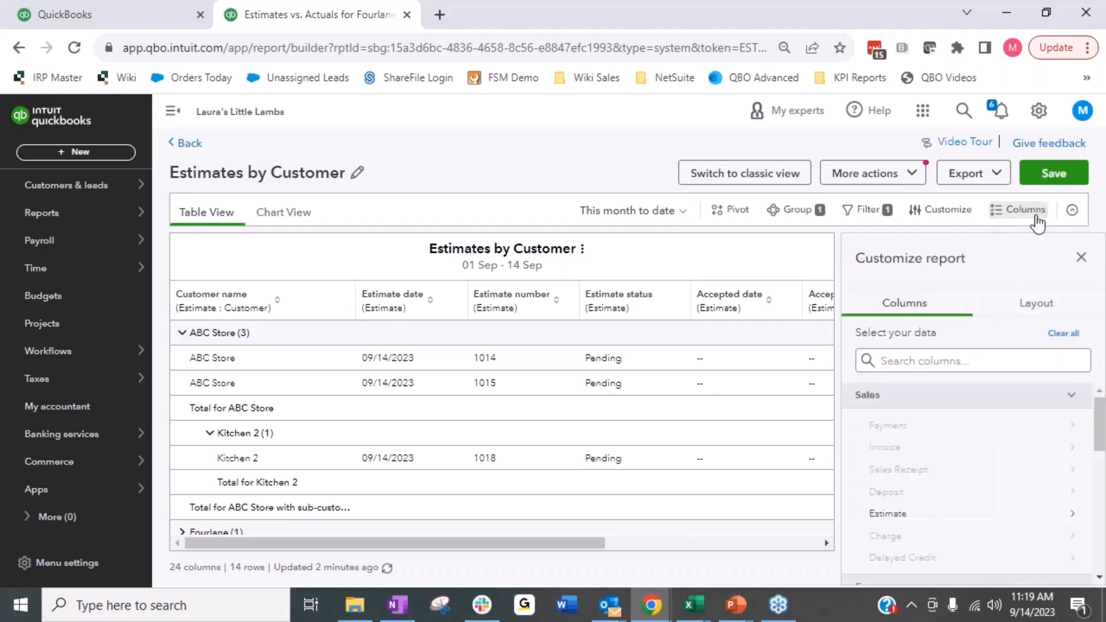
pyautogui.click(876, 514)
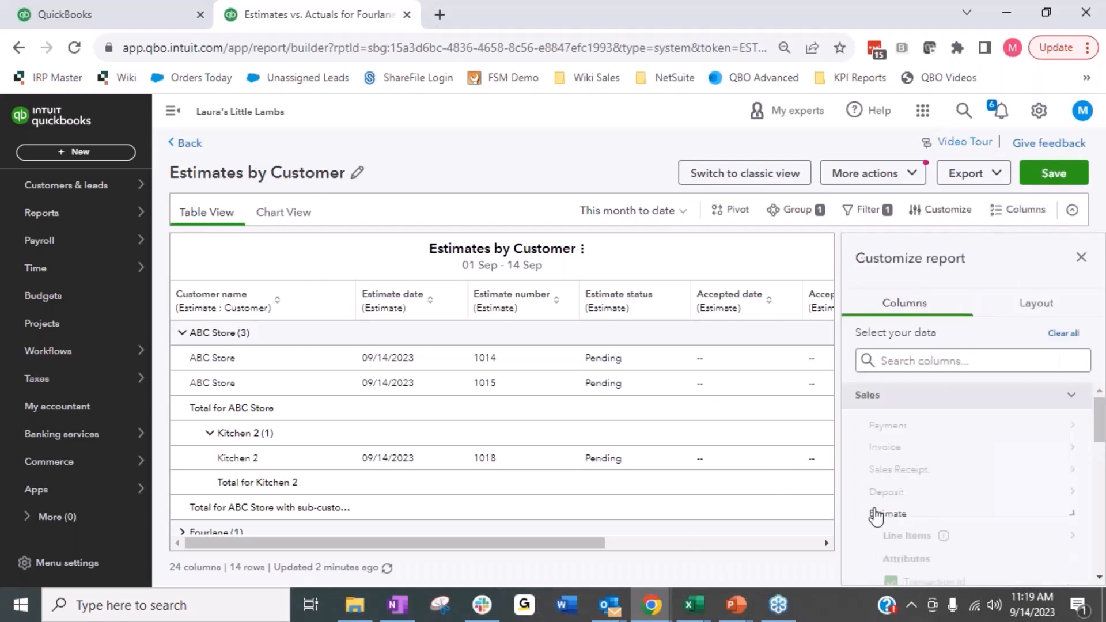
pyautogui.scroll(-1, 939, 442)
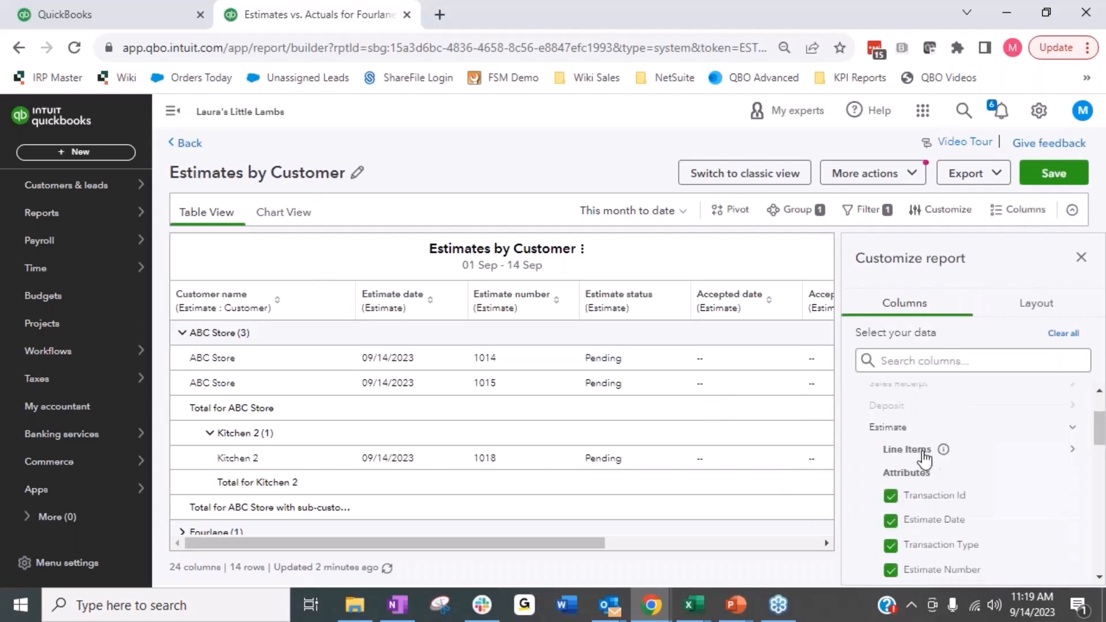
pyautogui.scroll(-1, 925, 459)
pyautogui.click(915, 508)
pyautogui.scroll(-8, 920, 489)
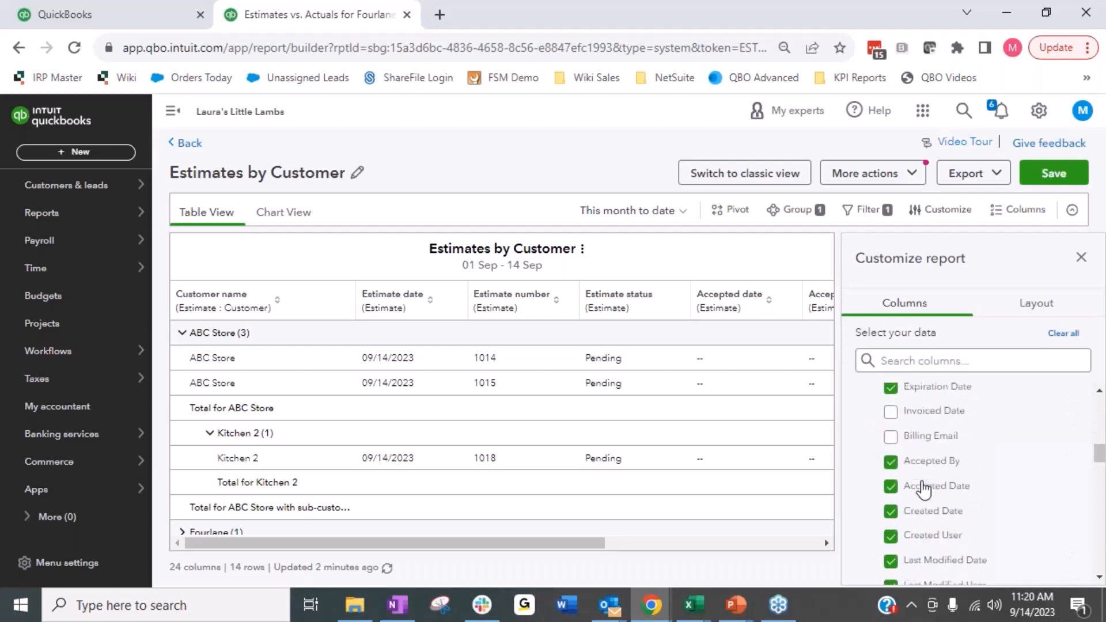
pyautogui.scroll(-8, 977, 457)
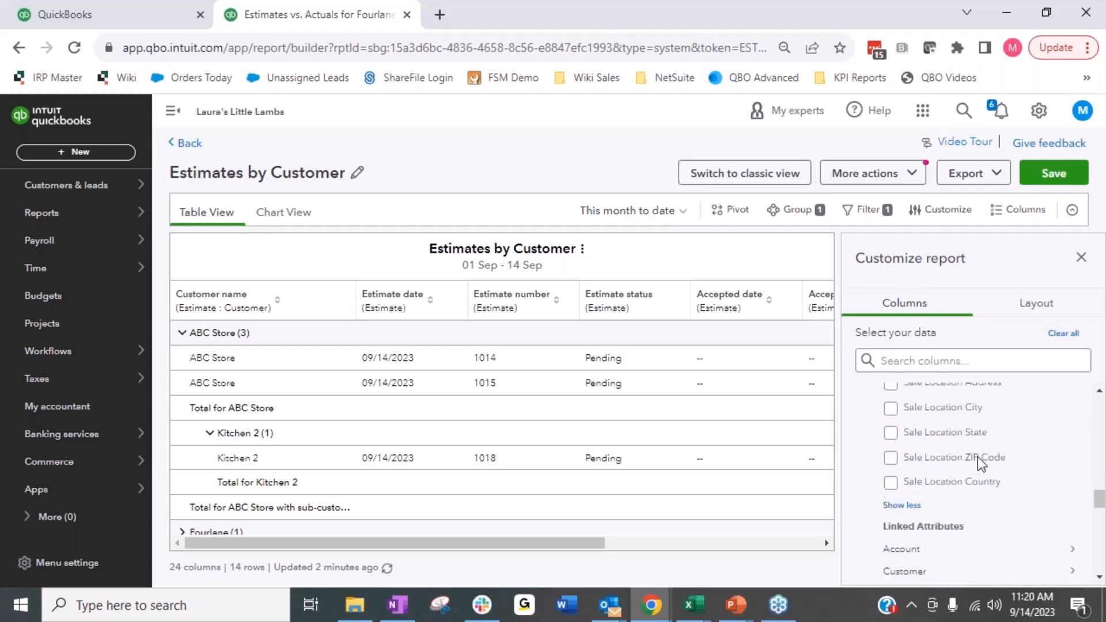
# Step: Search the columns for "sales rep" and try to add the customer's Sales Rep column to the report
pyautogui.click(920, 360)
pyautogui.write('sales')
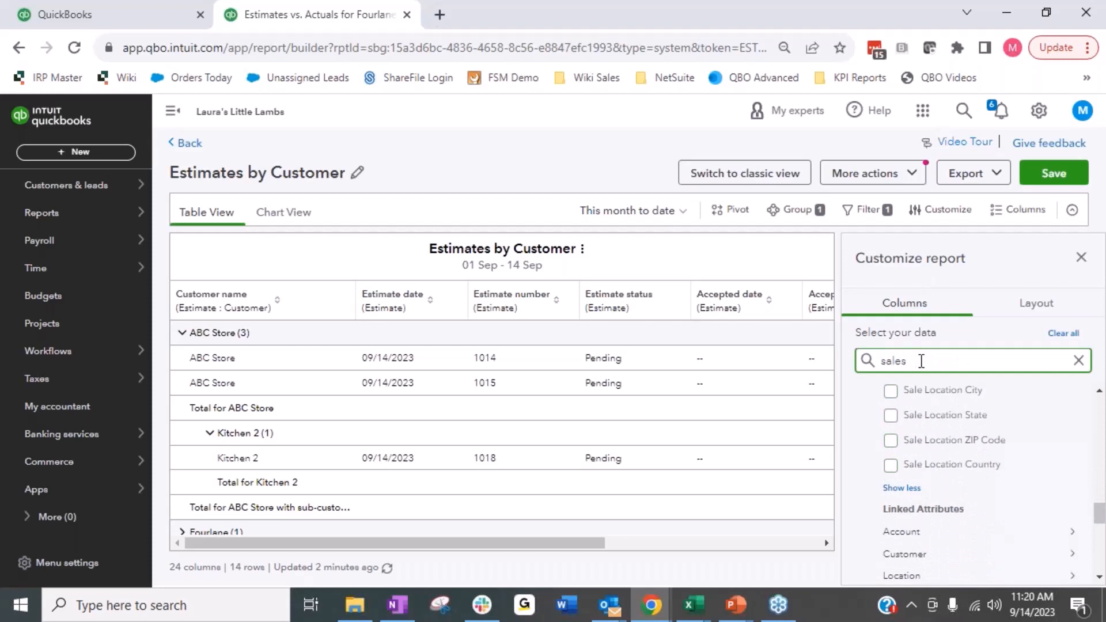
pyautogui.write(' rep')
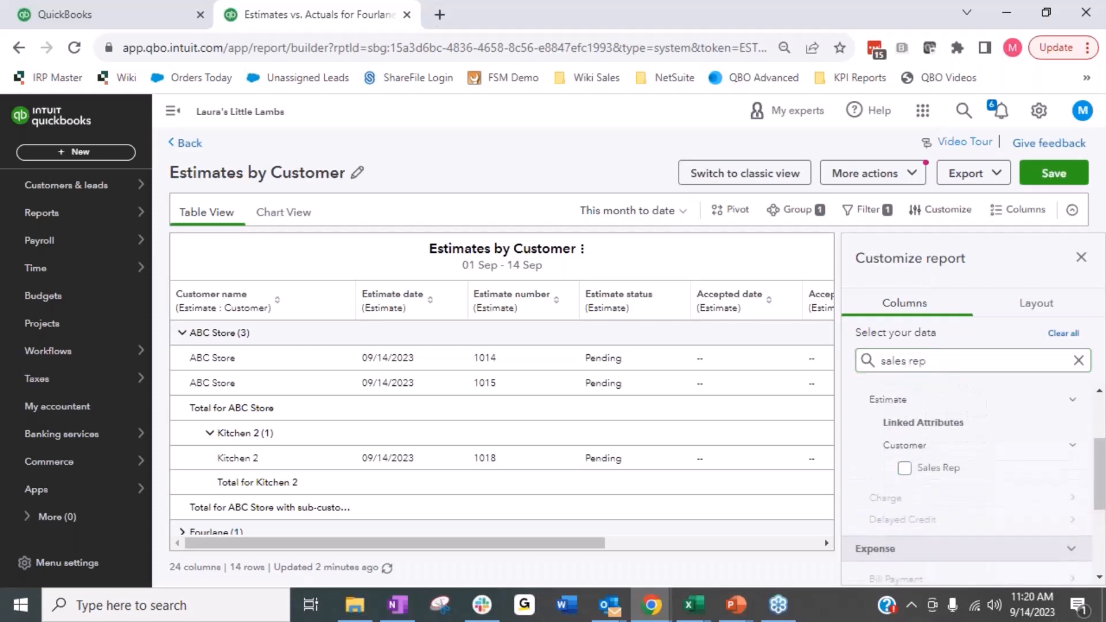
pyautogui.click(904, 469)
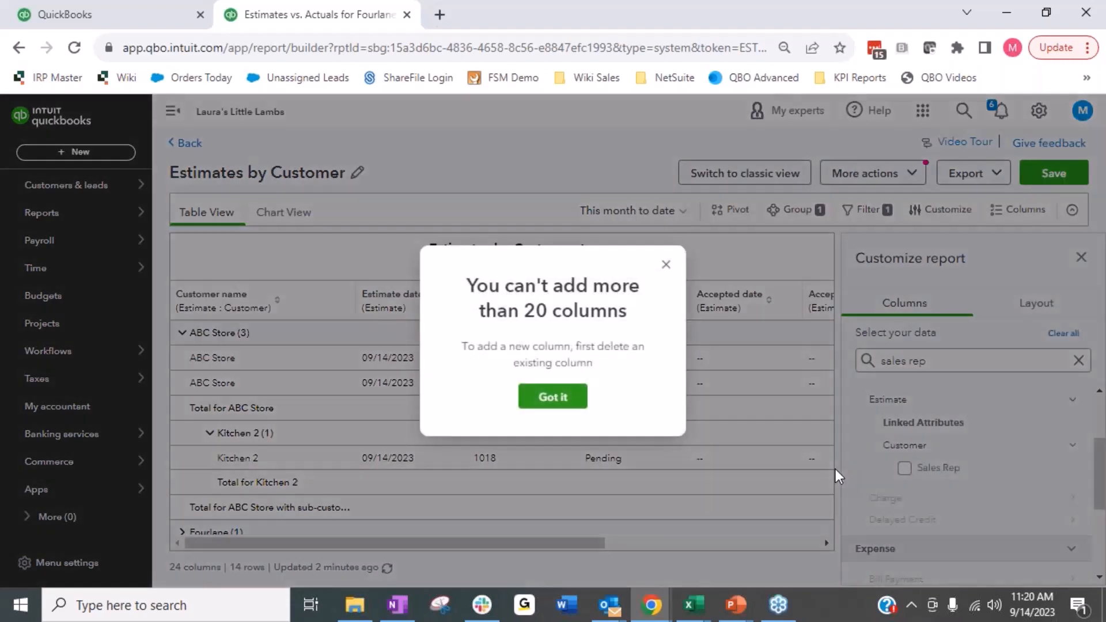
pyautogui.click(541, 398)
pyautogui.scroll(2, 945, 466)
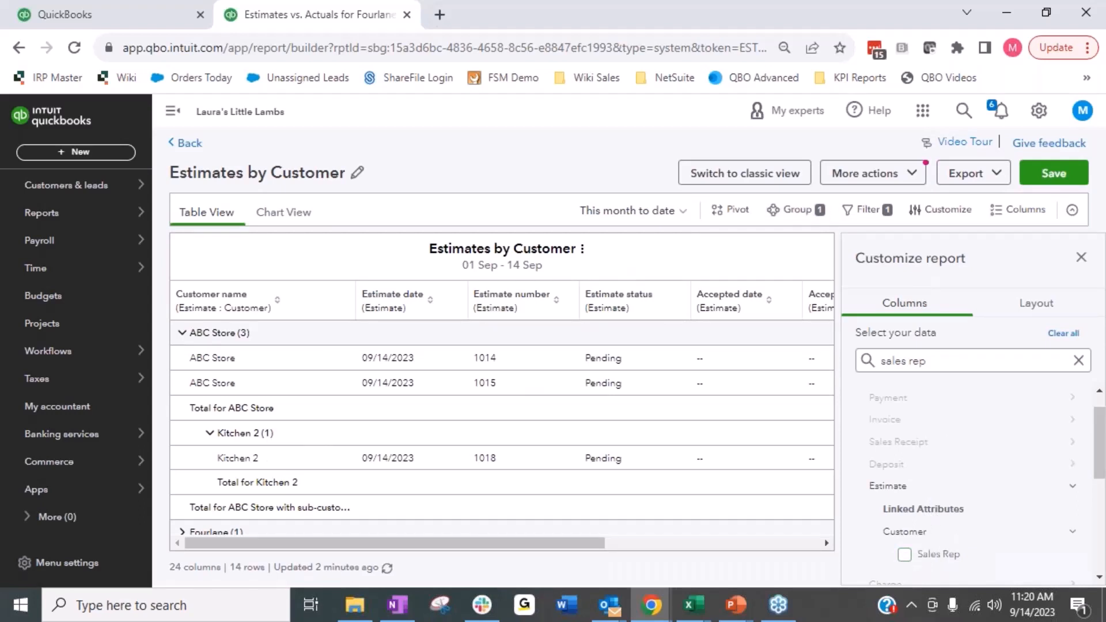
# Step: Examine the report's grouping and group calculation settings and close them without changes
pyautogui.click(797, 210)
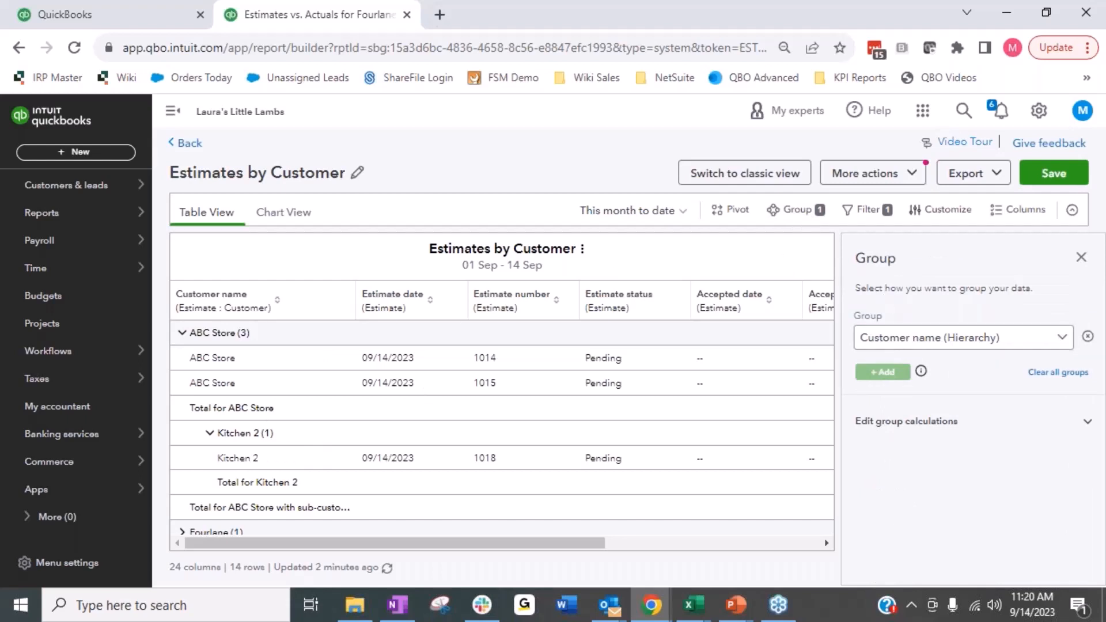
pyautogui.click(869, 438)
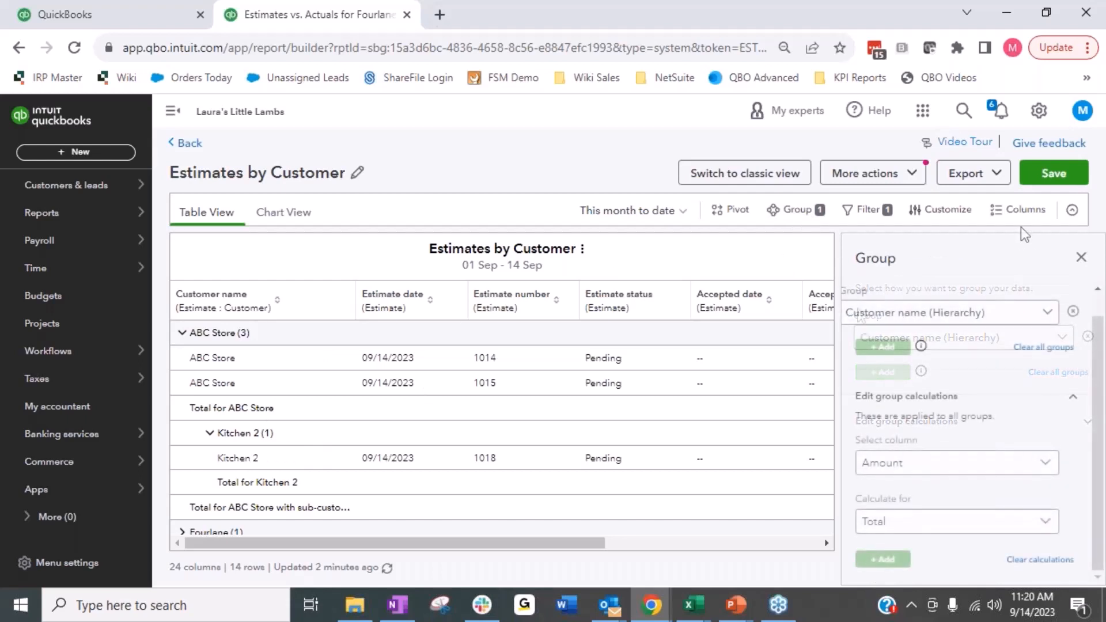
pyautogui.click(1081, 257)
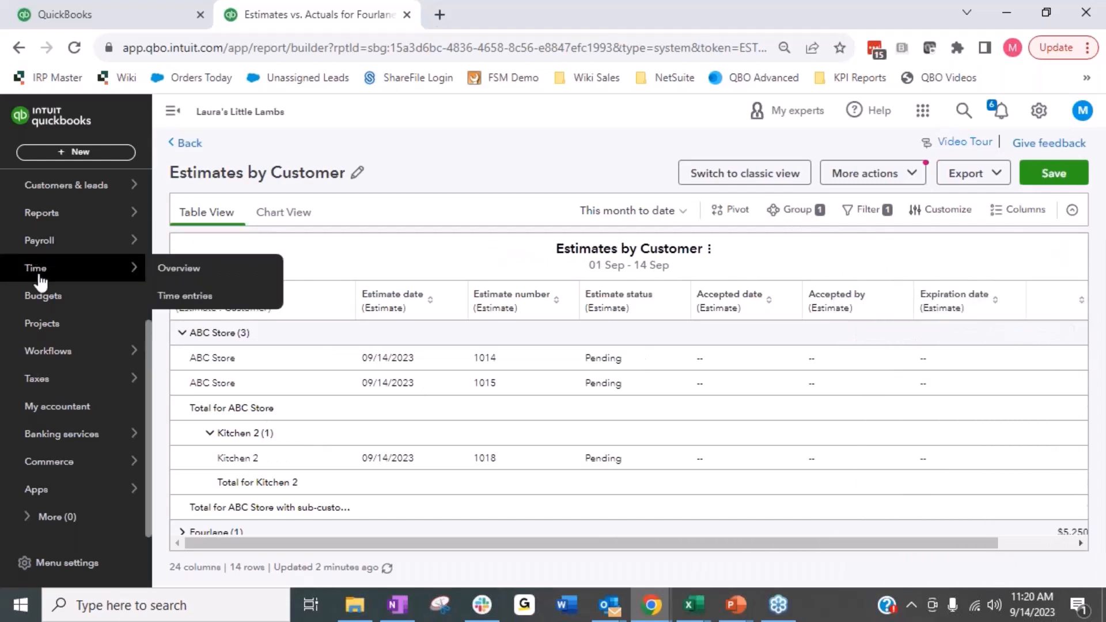
# Step: Search the report list for "estim" and open the Estimates & Progress Invoicing Summary by Customer report
pyautogui.moveTo(9, 196)
pyautogui.moveTo(74, 215)
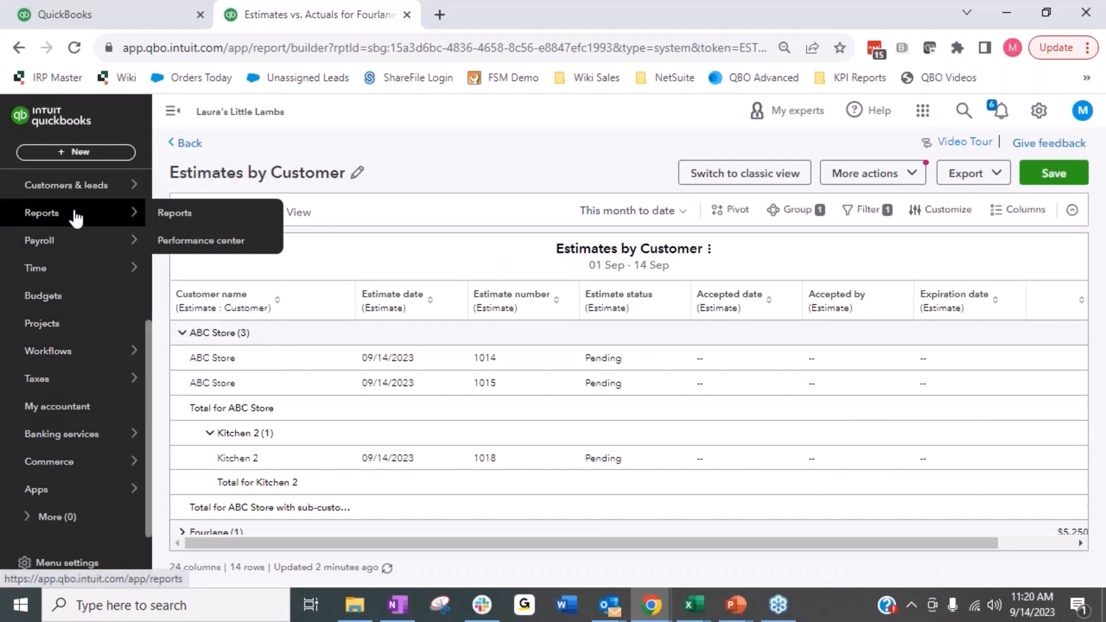
pyautogui.click(193, 216)
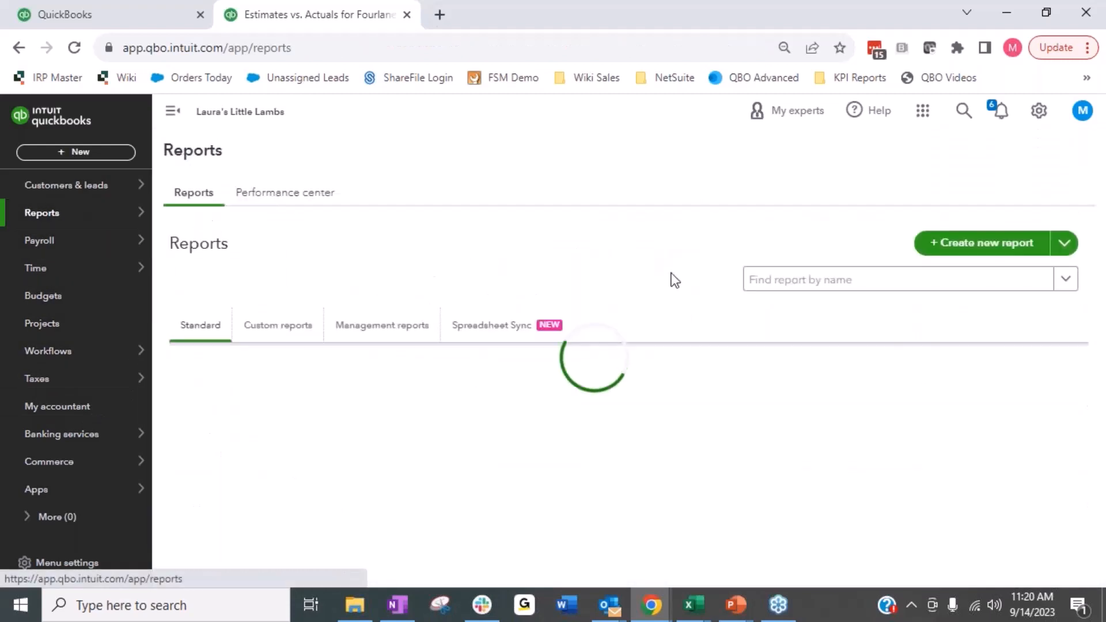
pyautogui.click(818, 282)
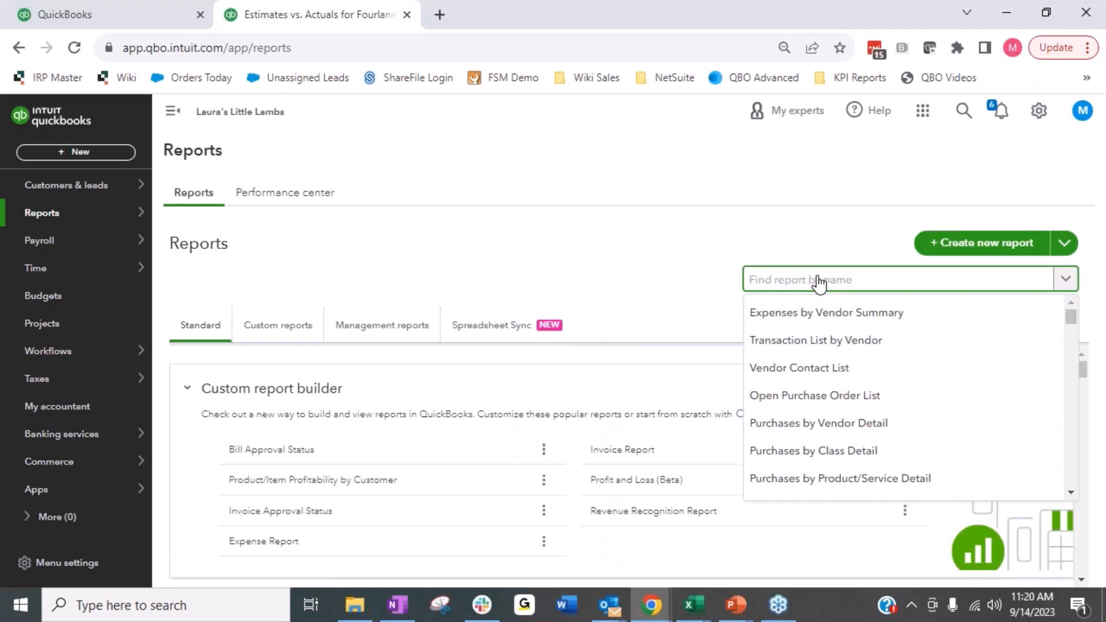
pyautogui.write('estim')
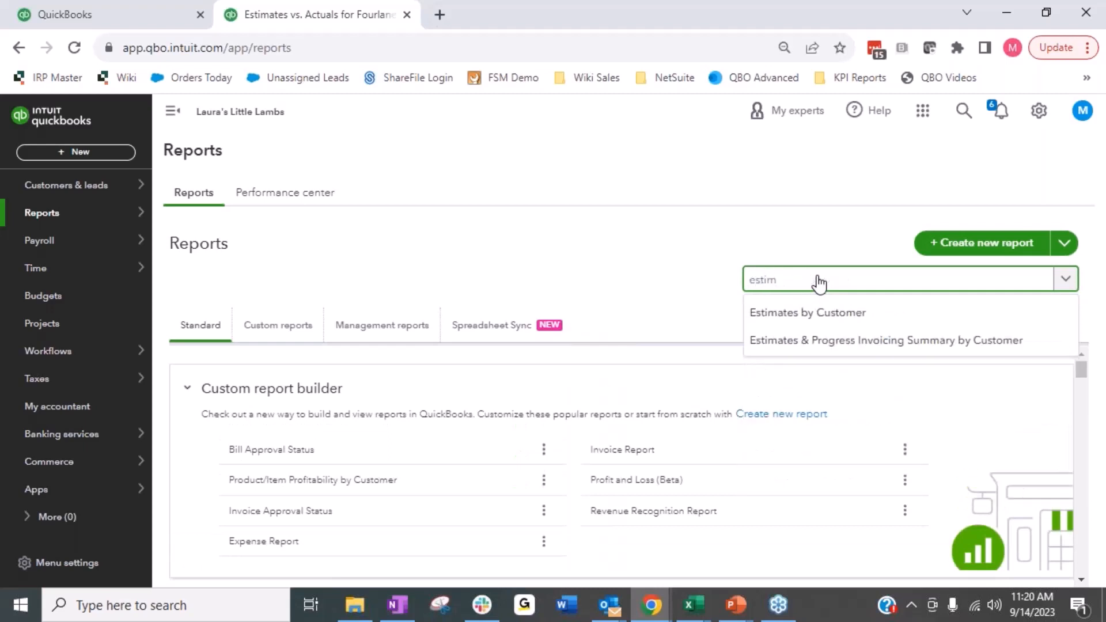
pyautogui.click(857, 345)
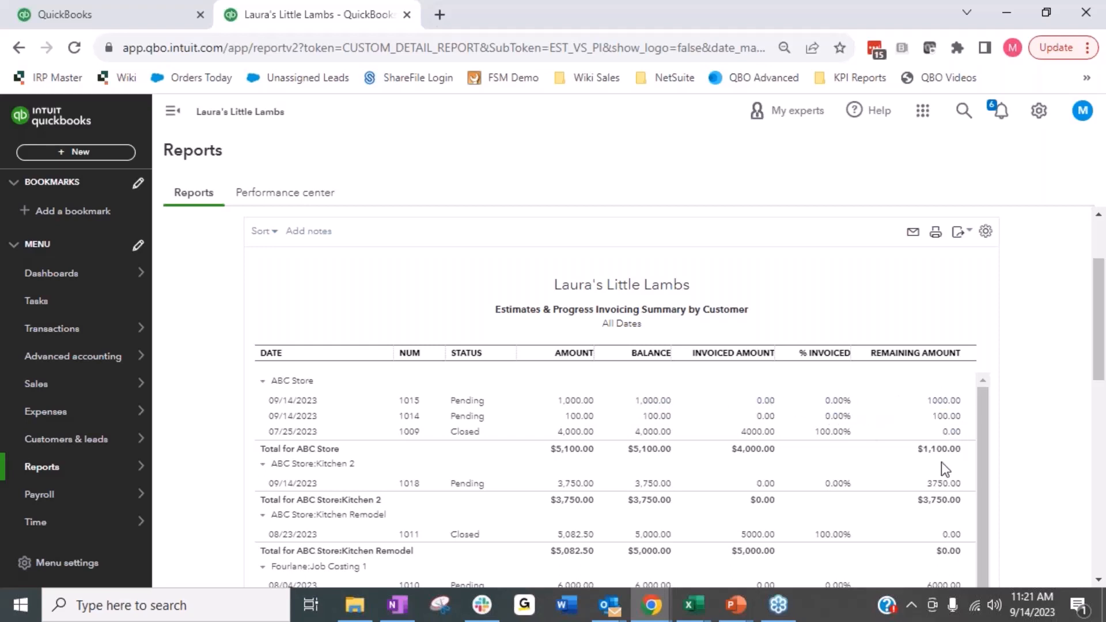
# Step: Review the estimate, invoiced and remaining amounts by customer and project throughout the report
pyautogui.scroll(-4, 939, 461)
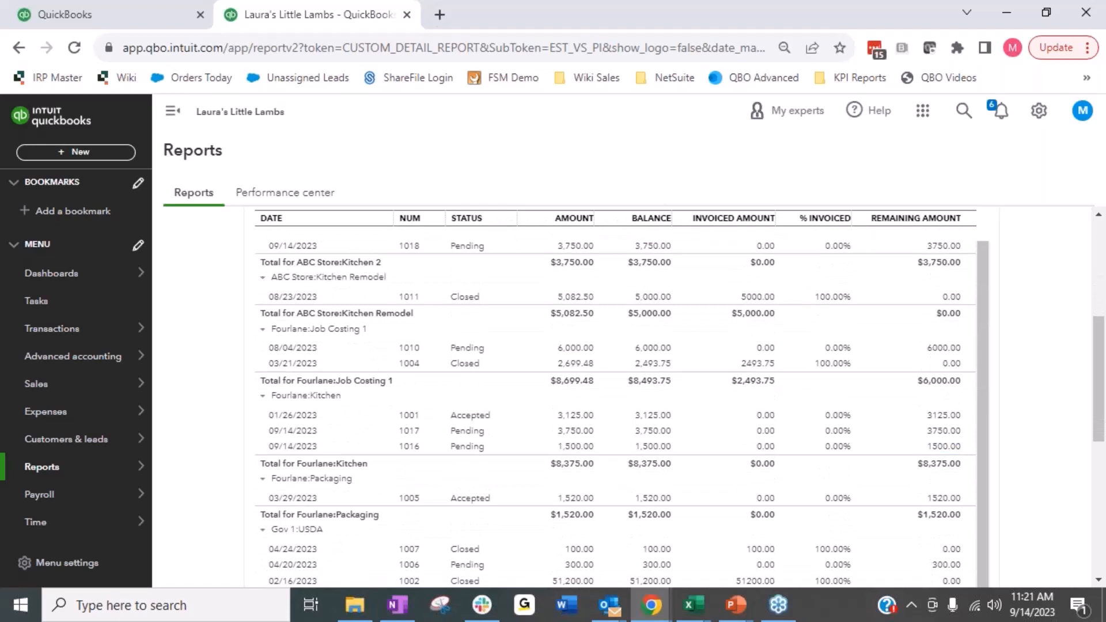
pyautogui.scroll(1, 616, 413)
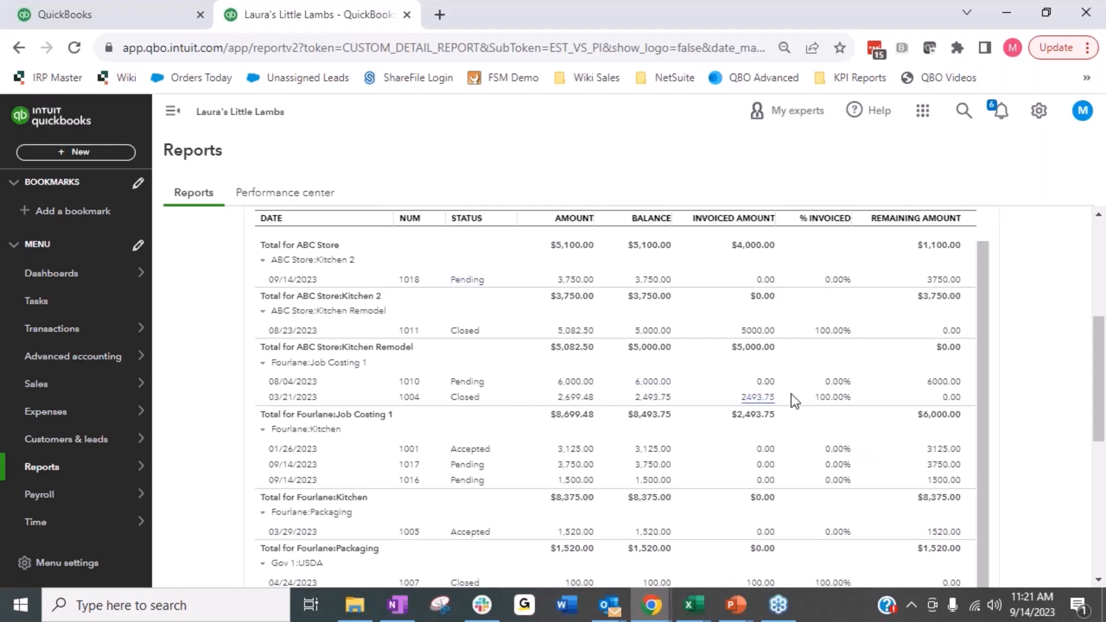
pyautogui.scroll(-1, 709, 445)
pyautogui.scroll(1, 708, 449)
pyautogui.moveTo(1095, 353); pyautogui.dragTo(1099, 248)
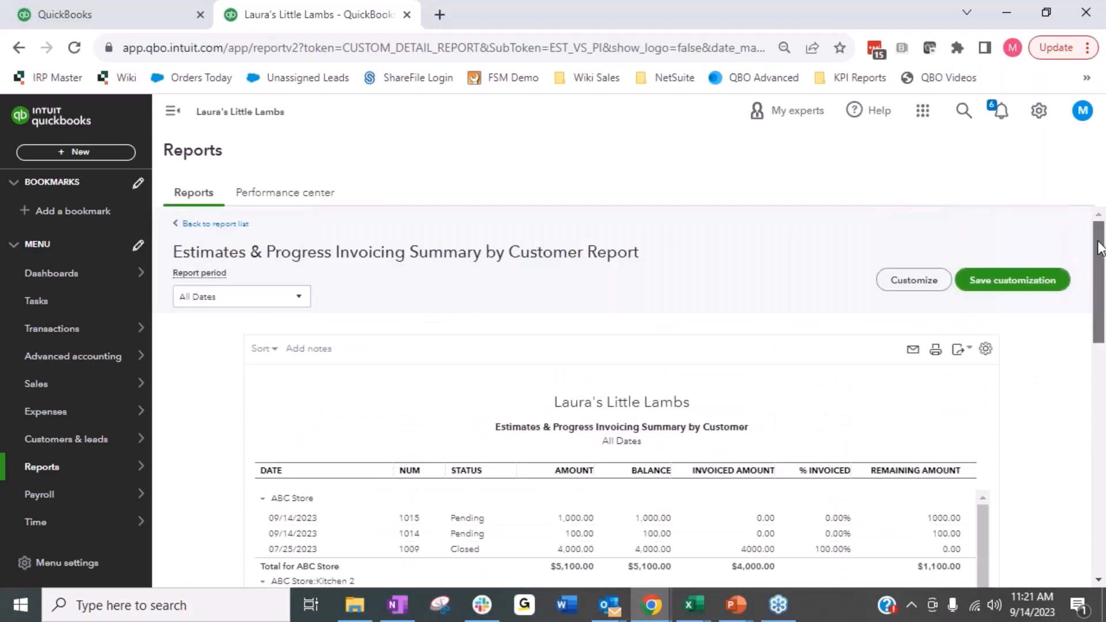
# Step: Look through the report's available columns, customer filter and header/footer customization options, and close them without changes
pyautogui.click(910, 281)
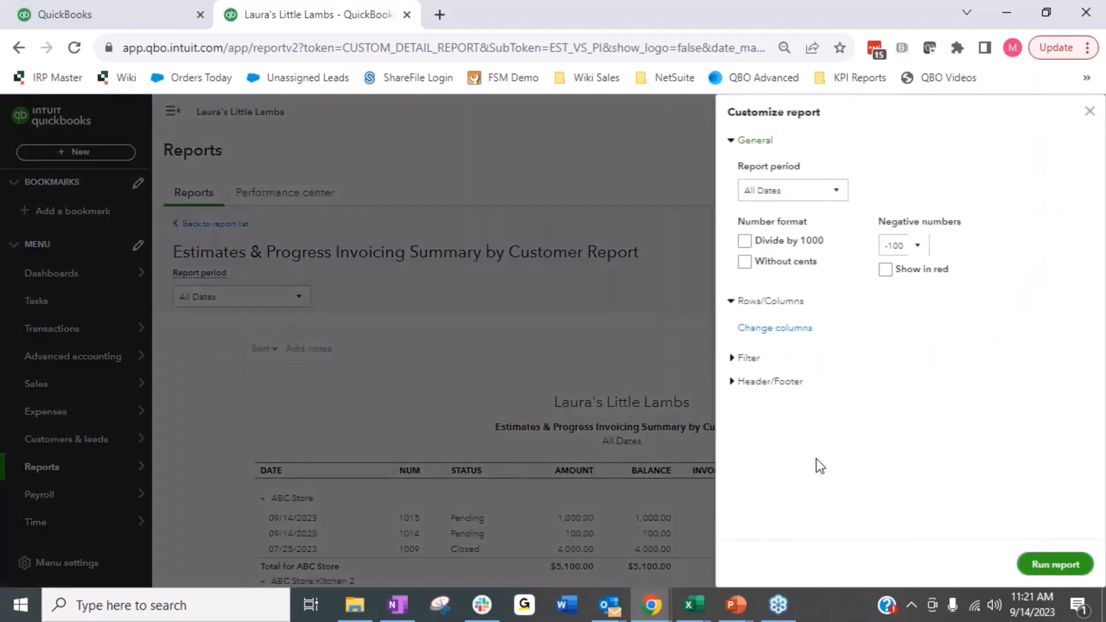
pyautogui.click(746, 331)
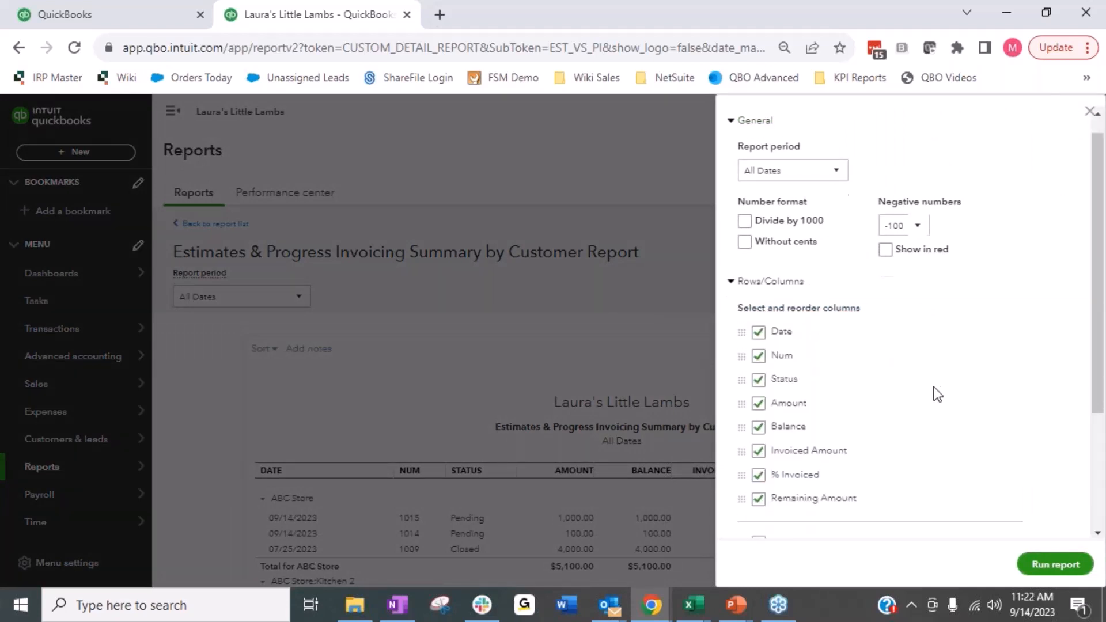
pyautogui.scroll(-3, 933, 389)
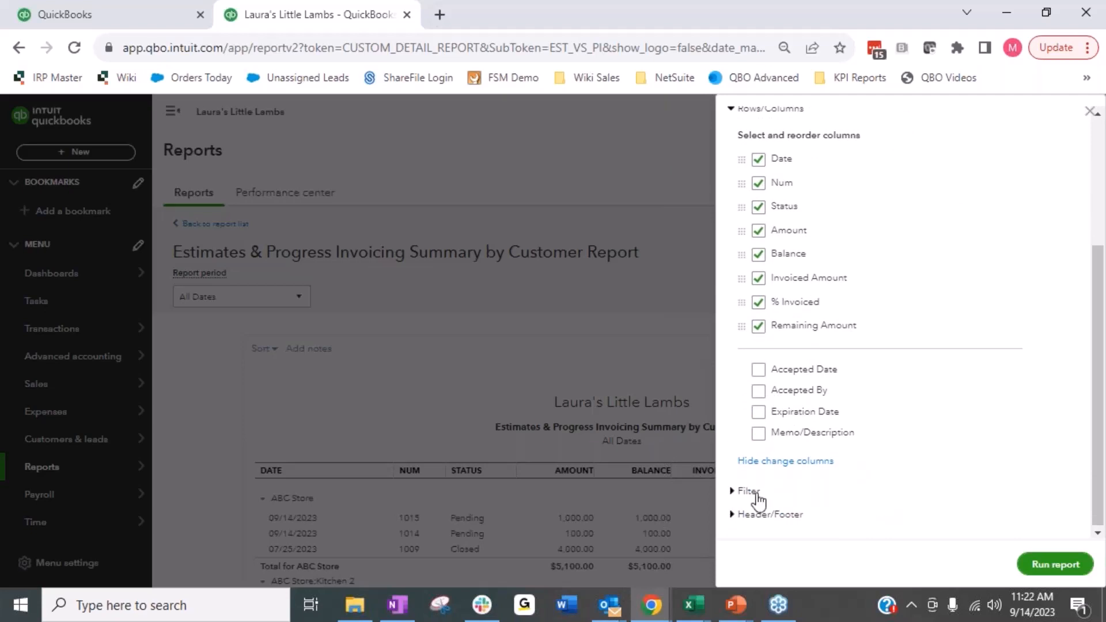
pyautogui.click(747, 492)
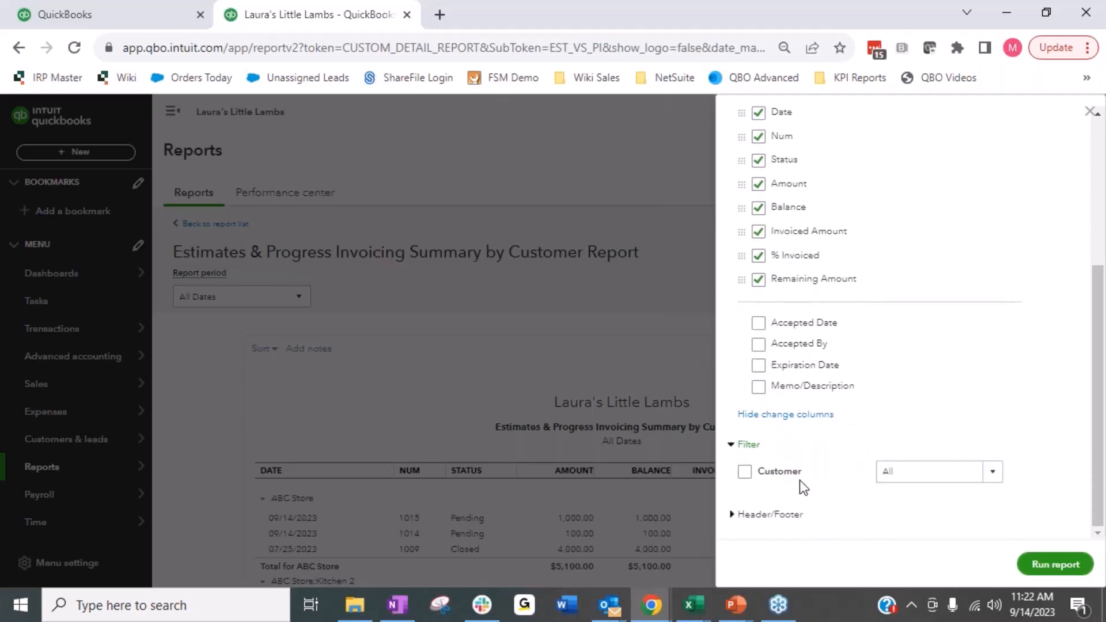
pyautogui.click(747, 448)
pyautogui.click(748, 514)
pyautogui.scroll(-5, 784, 479)
pyautogui.scroll(10, 784, 480)
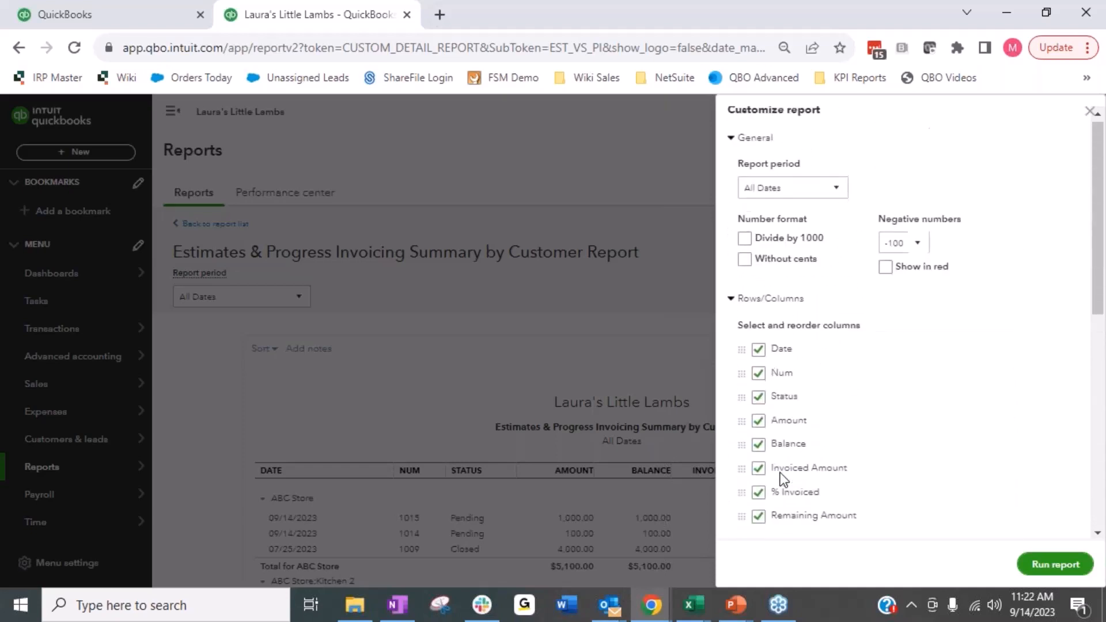
pyautogui.scroll(-1, 864, 346)
pyautogui.scroll(-4, 863, 340)
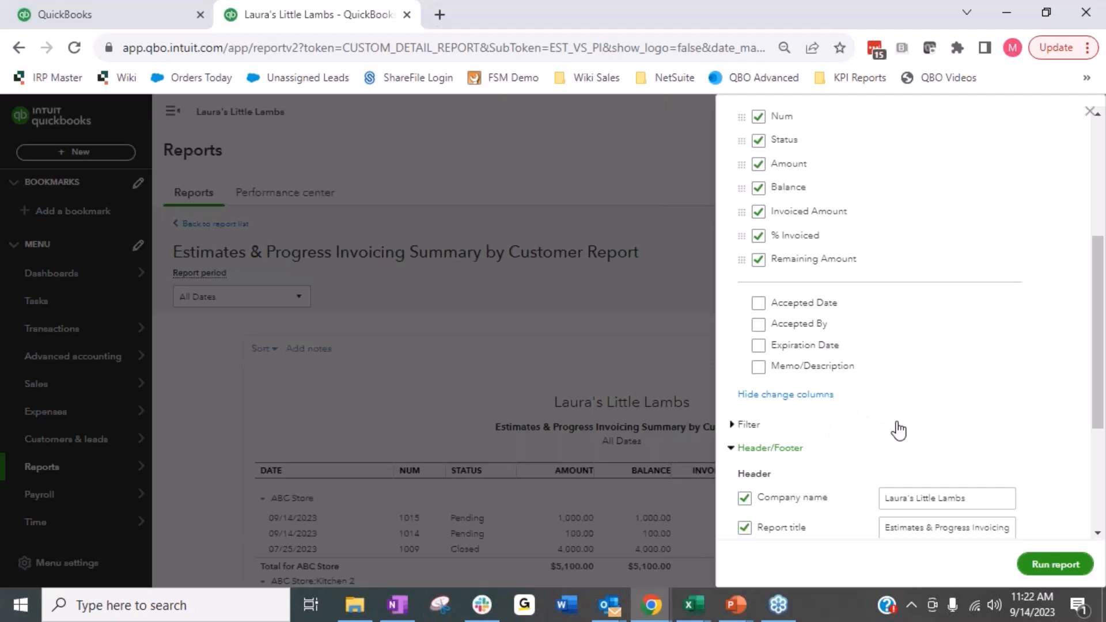
pyautogui.scroll(5, 899, 430)
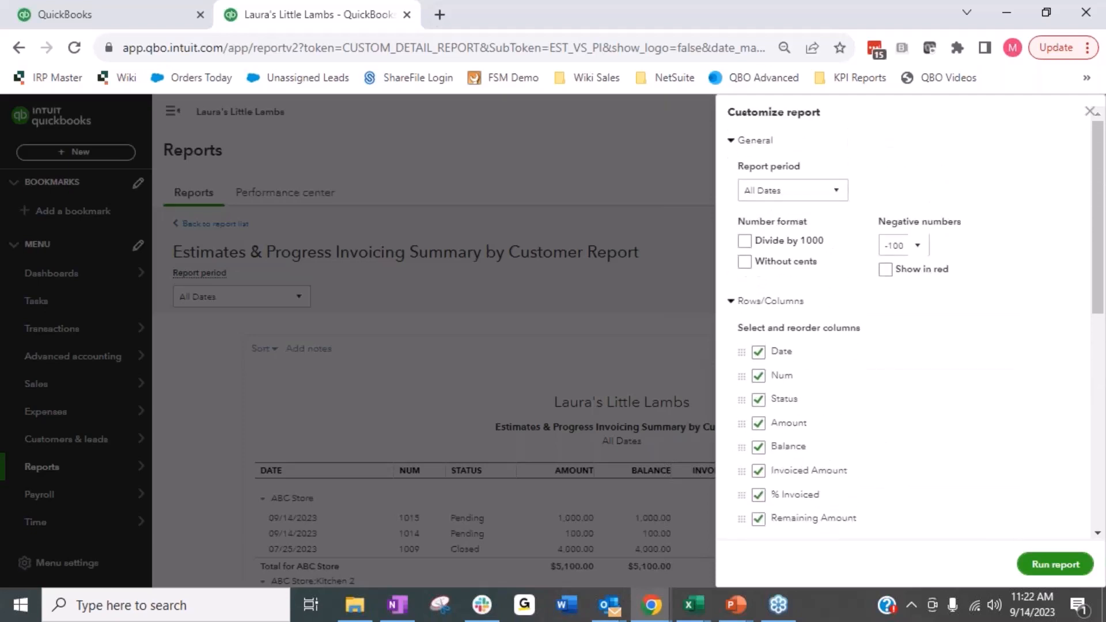
pyautogui.click(1090, 112)
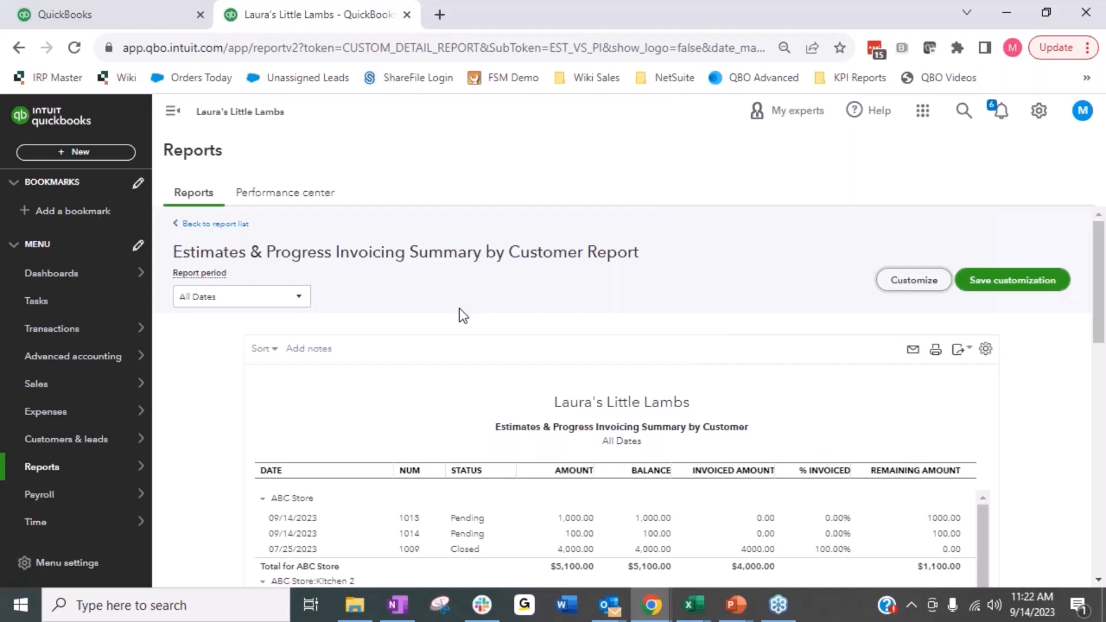
# Step: Return to the report list, start a new custom report by adding data columns, and expand the Estimate data under Sales
pyautogui.click(188, 223)
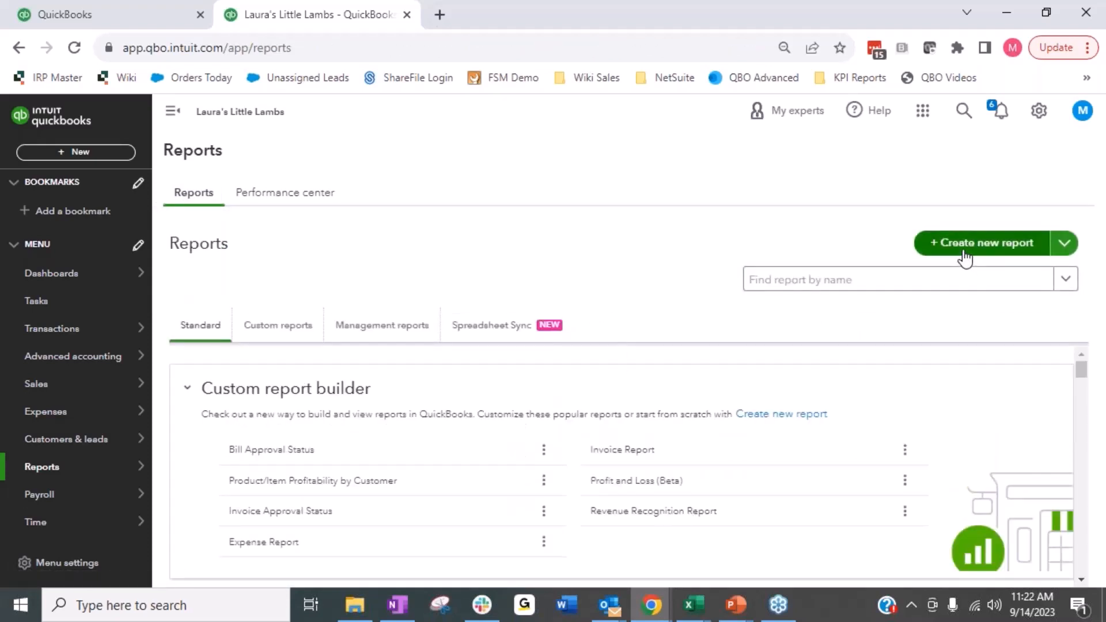
pyautogui.click(964, 249)
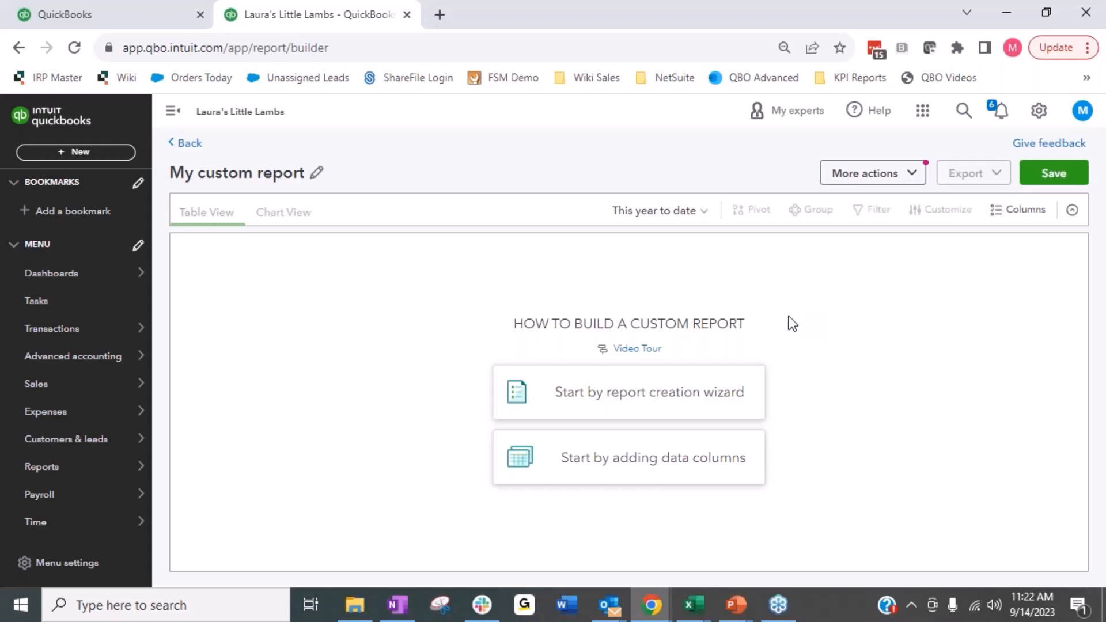
pyautogui.click(602, 465)
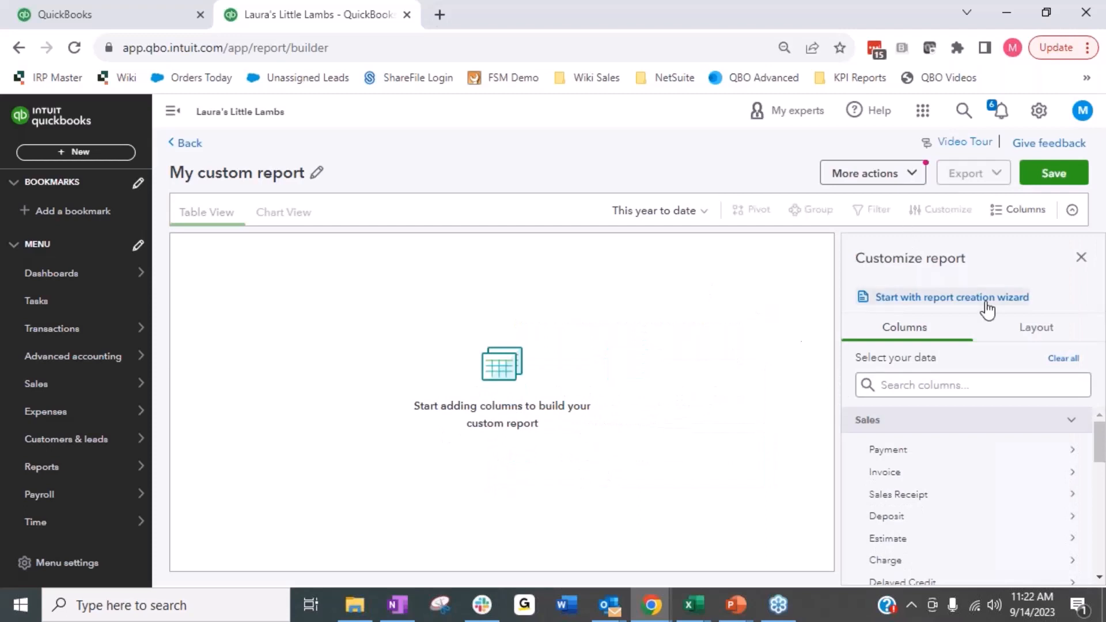
pyautogui.scroll(-2, 956, 469)
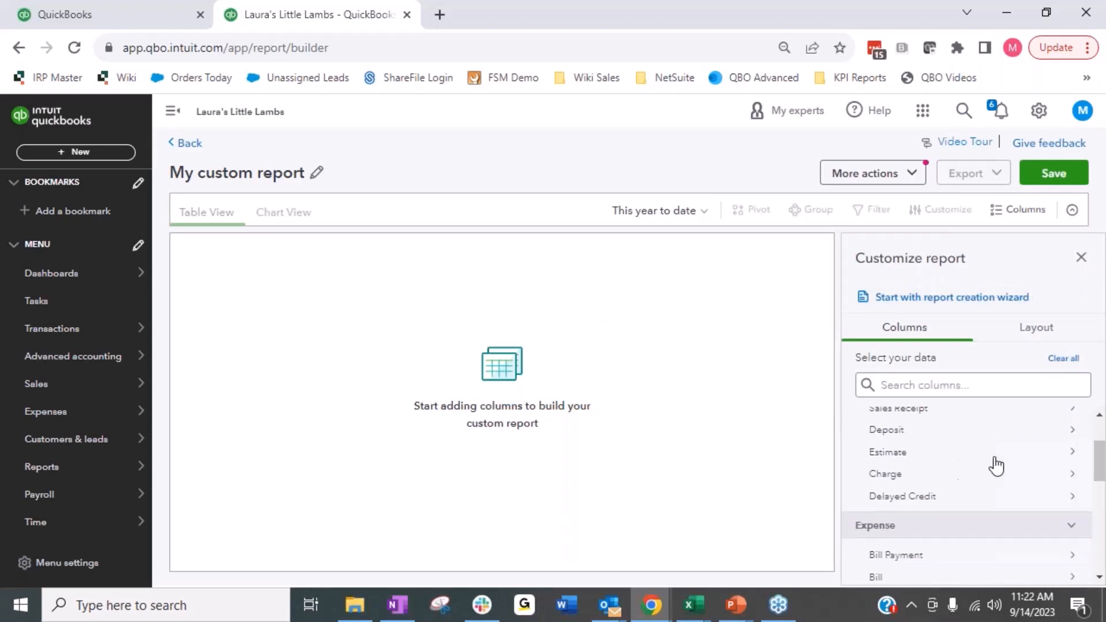
pyautogui.scroll(2, 907, 458)
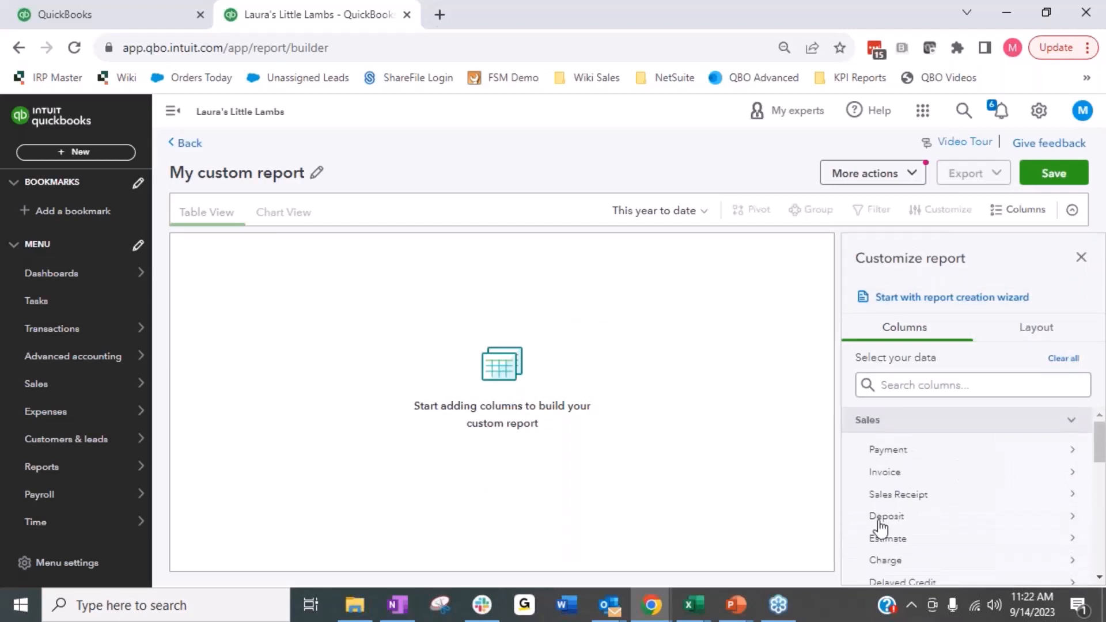
pyautogui.scroll(-2, 899, 464)
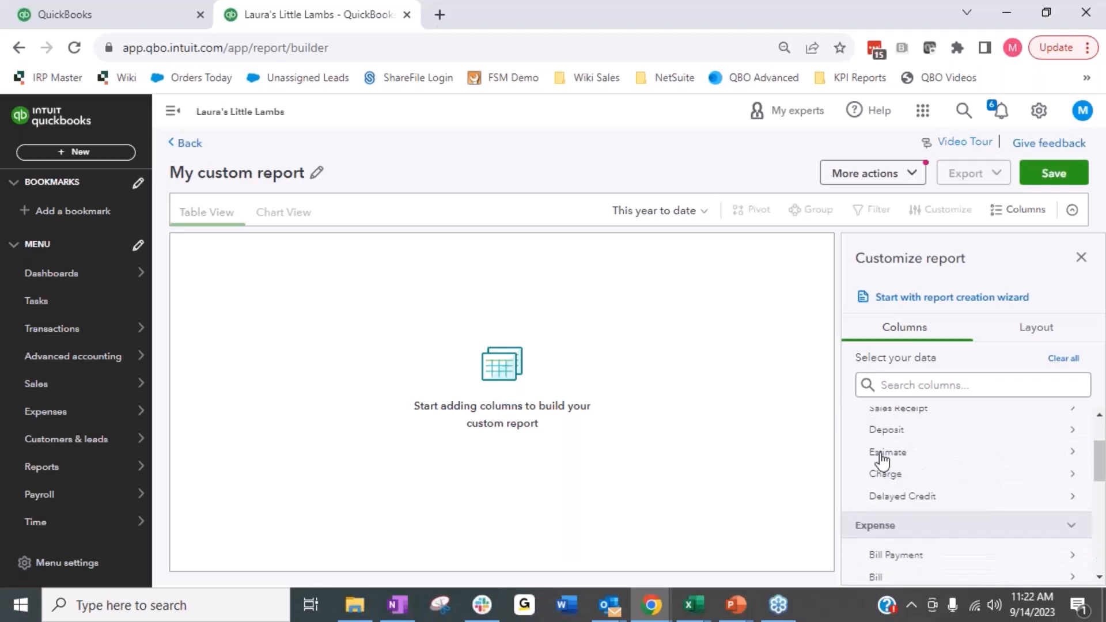
pyautogui.click(875, 455)
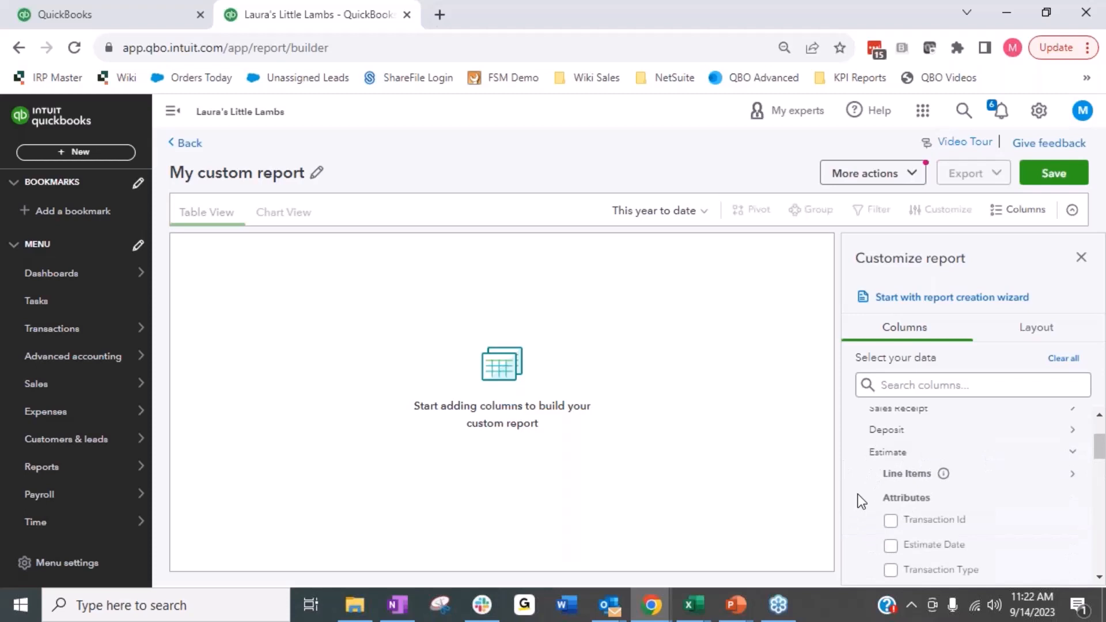
# Step: Show all of the Estimate's line item attributes and add both Amount Line columns to the custom report
pyautogui.scroll(-3, 927, 449)
pyautogui.scroll(1, 1006, 458)
pyautogui.scroll(-1, 946, 464)
pyautogui.click(944, 473)
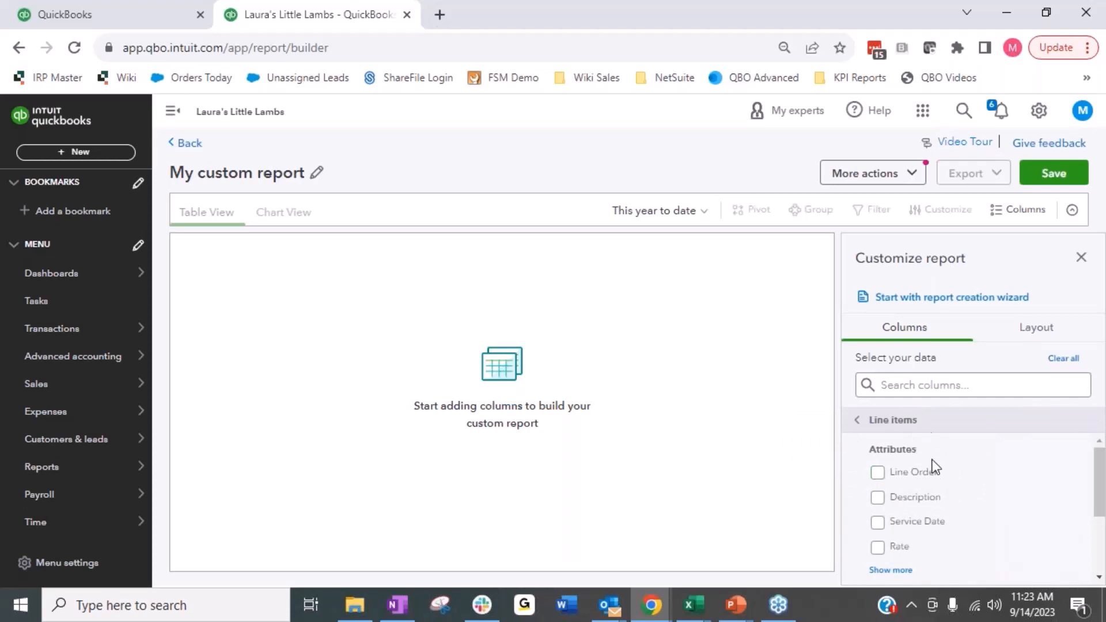
pyautogui.scroll(-1, 931, 464)
pyautogui.click(901, 485)
pyautogui.scroll(1, 943, 487)
pyautogui.scroll(-1, 922, 497)
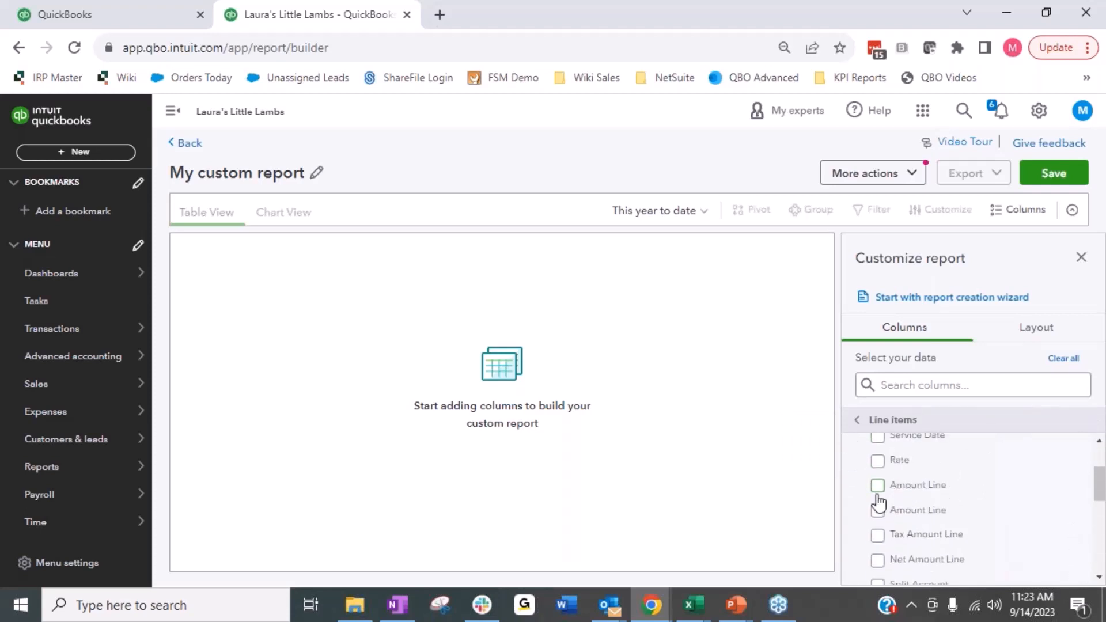
pyautogui.click(925, 488)
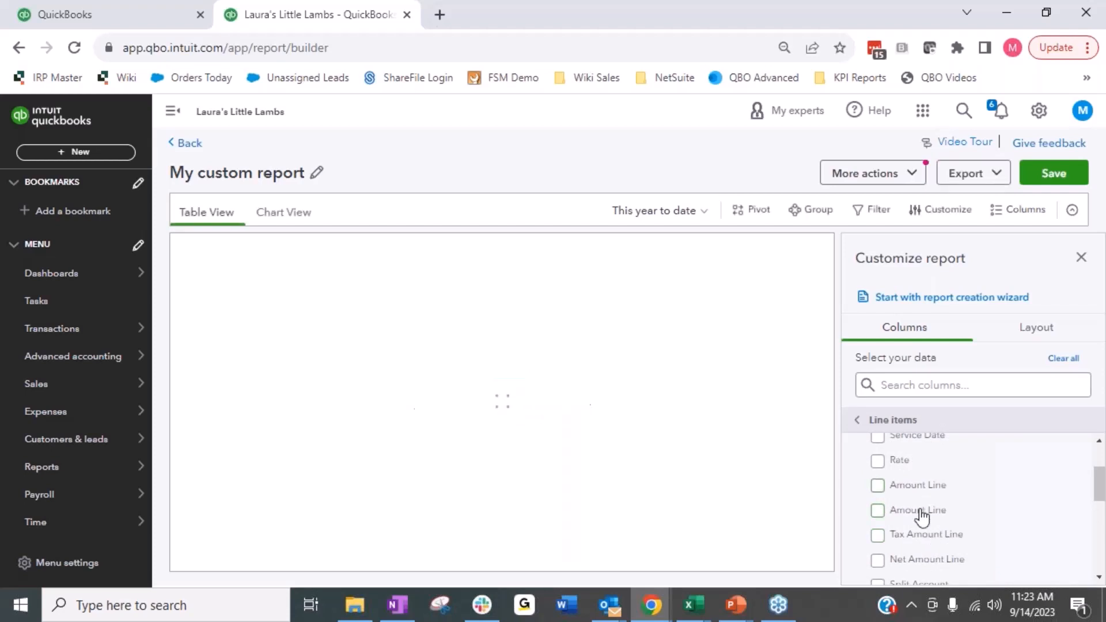
pyautogui.click(920, 511)
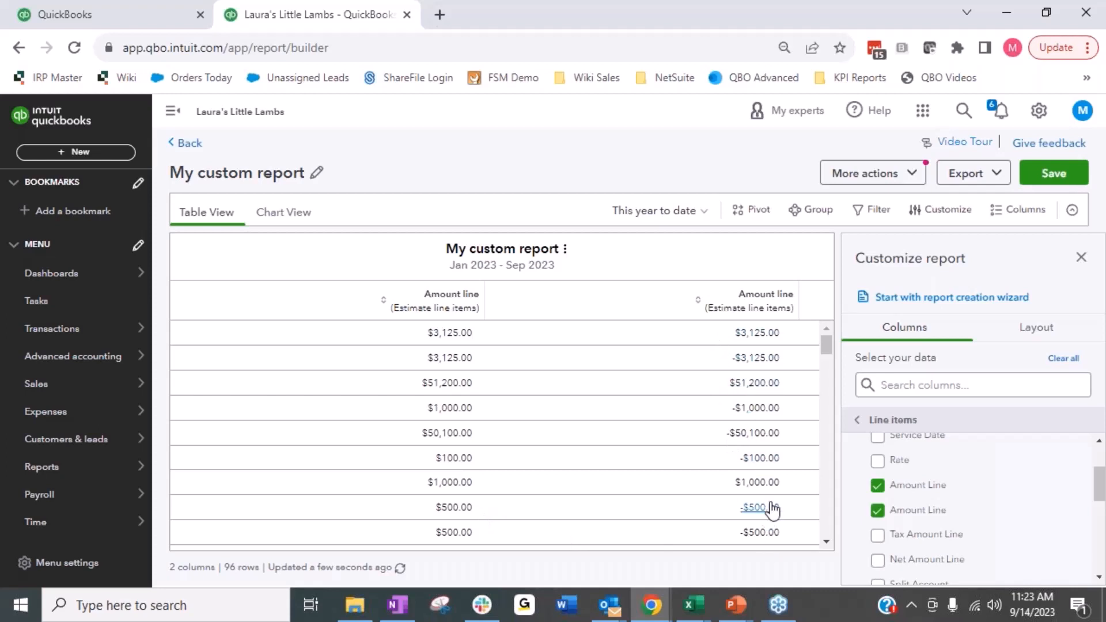
# Step: Look through the remaining line item attributes down to Linked Attributes and return to the main Estimate attributes
pyautogui.scroll(-2, 943, 513)
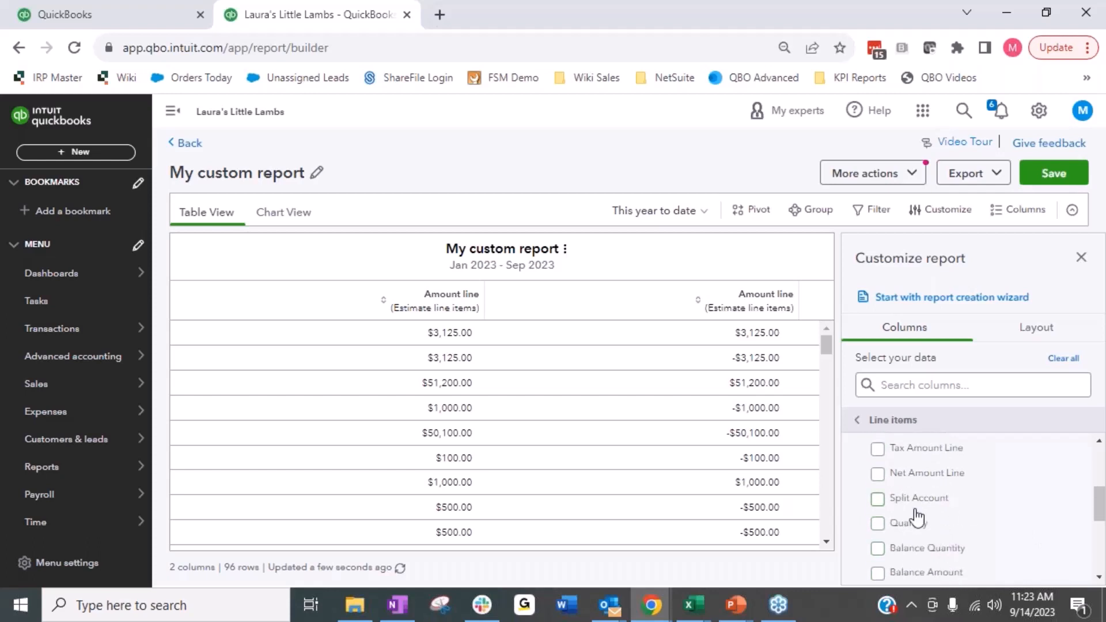
pyautogui.scroll(-1, 956, 520)
pyautogui.scroll(-2, 958, 525)
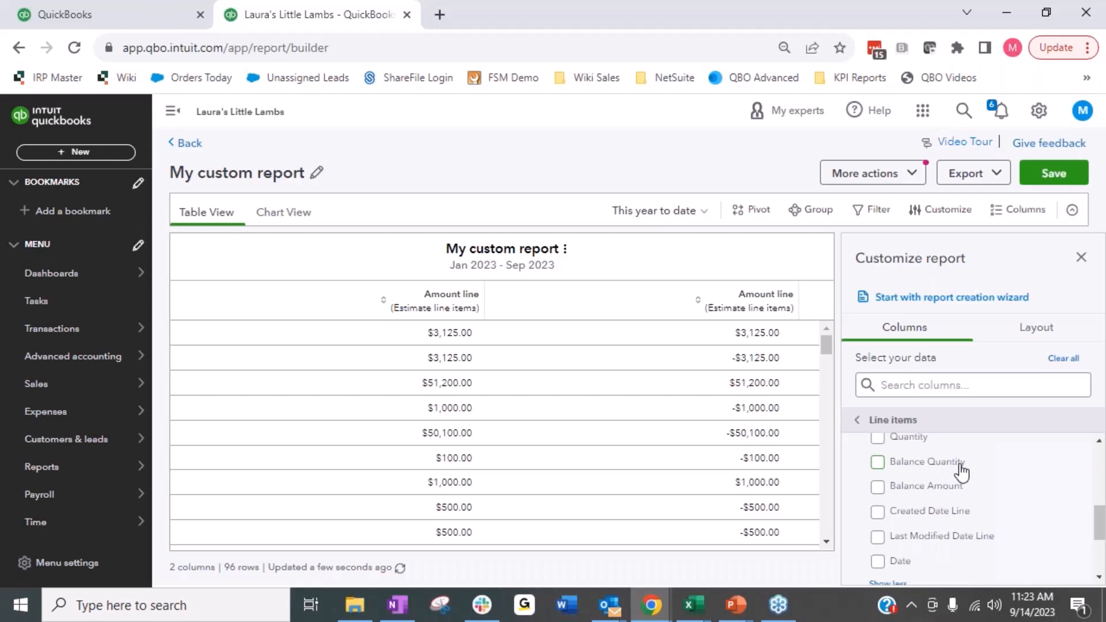
pyautogui.scroll(-3, 962, 472)
pyautogui.scroll(-2, 952, 499)
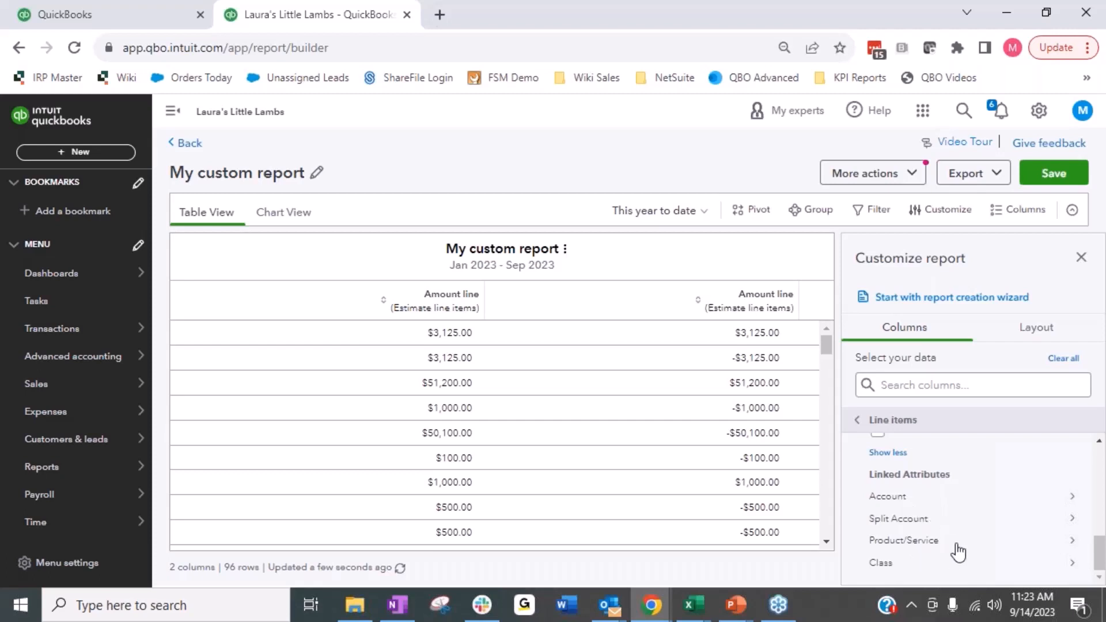
pyautogui.click(858, 424)
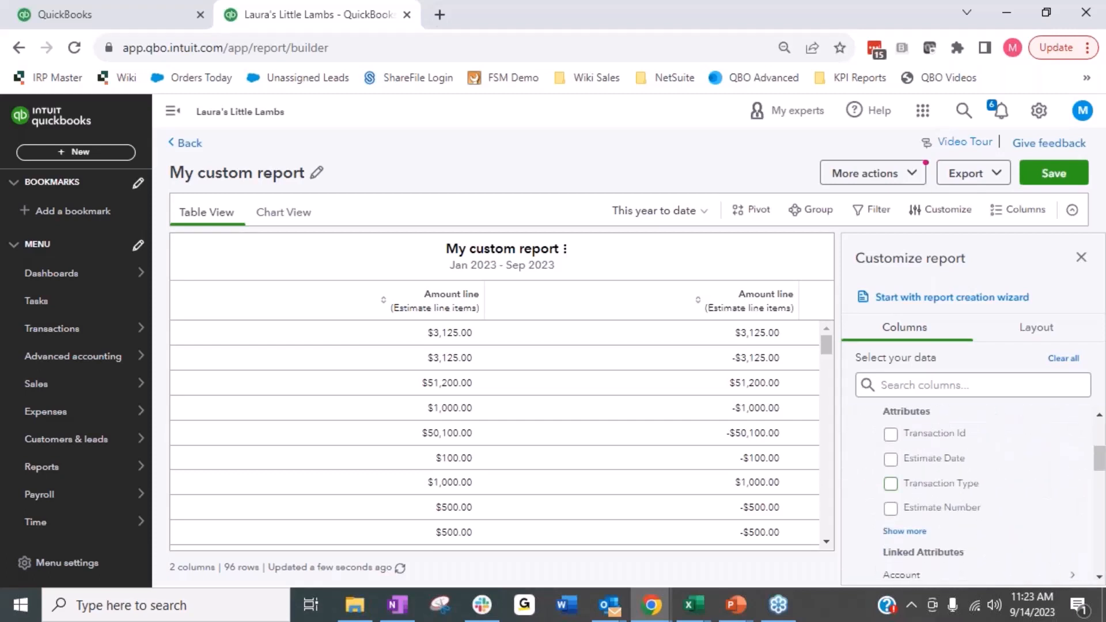
pyautogui.scroll(2, 997, 477)
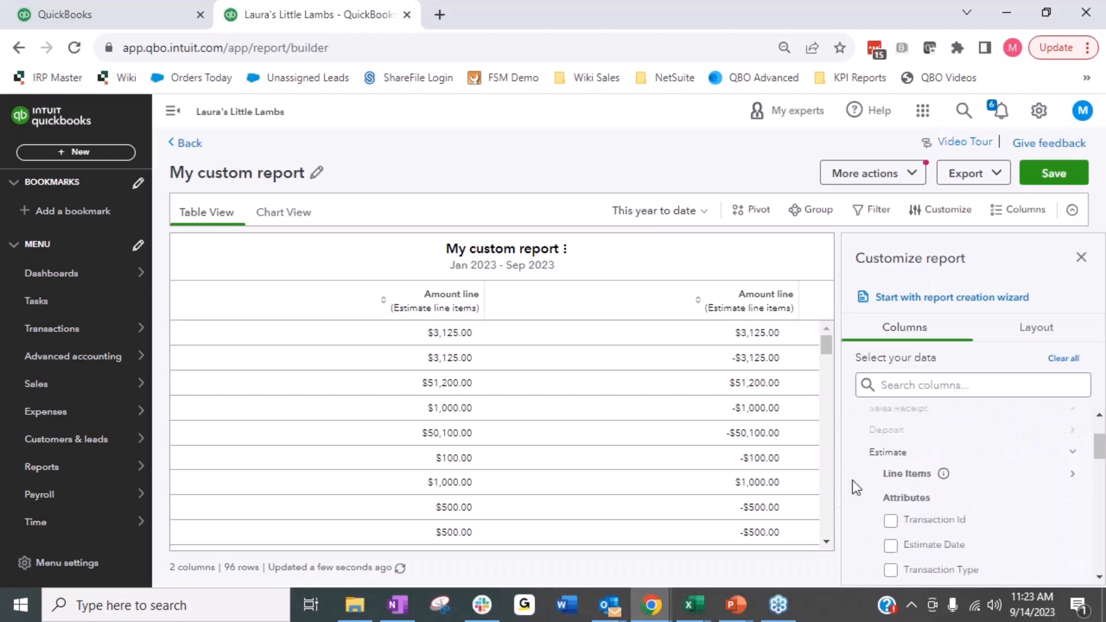
# Step: Show all of the Estimate's attributes and look through them down to the linked attributes and custom fields
pyautogui.moveTo(944, 476)
pyautogui.scroll(-2, 936, 478)
pyautogui.click(908, 531)
pyautogui.scroll(-2, 951, 501)
pyautogui.scroll(-2, 952, 503)
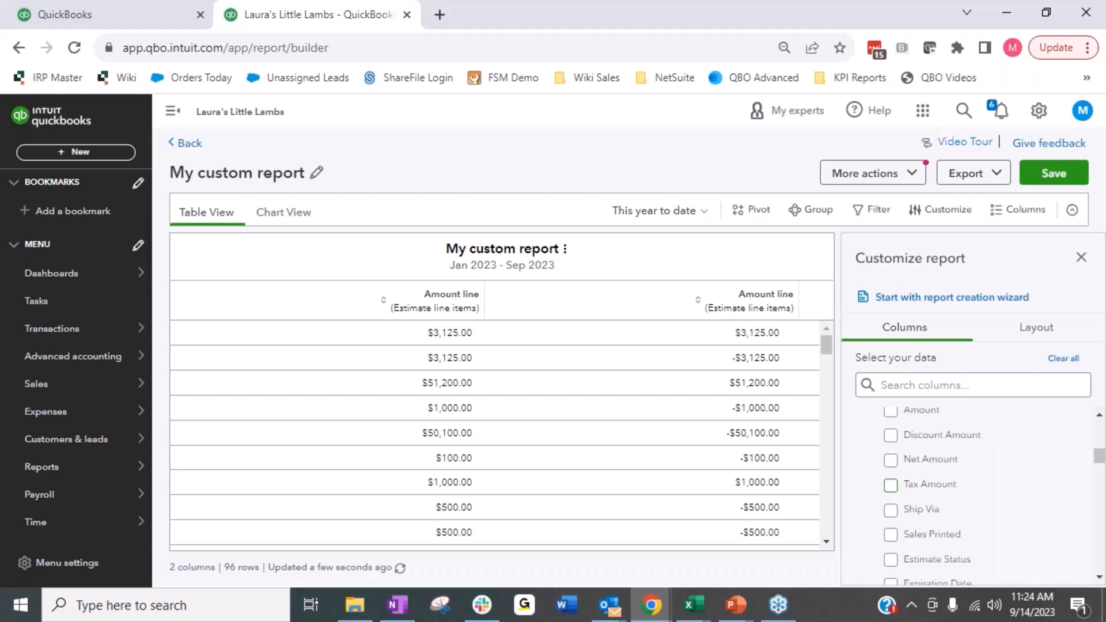
pyautogui.scroll(-2, 966, 426)
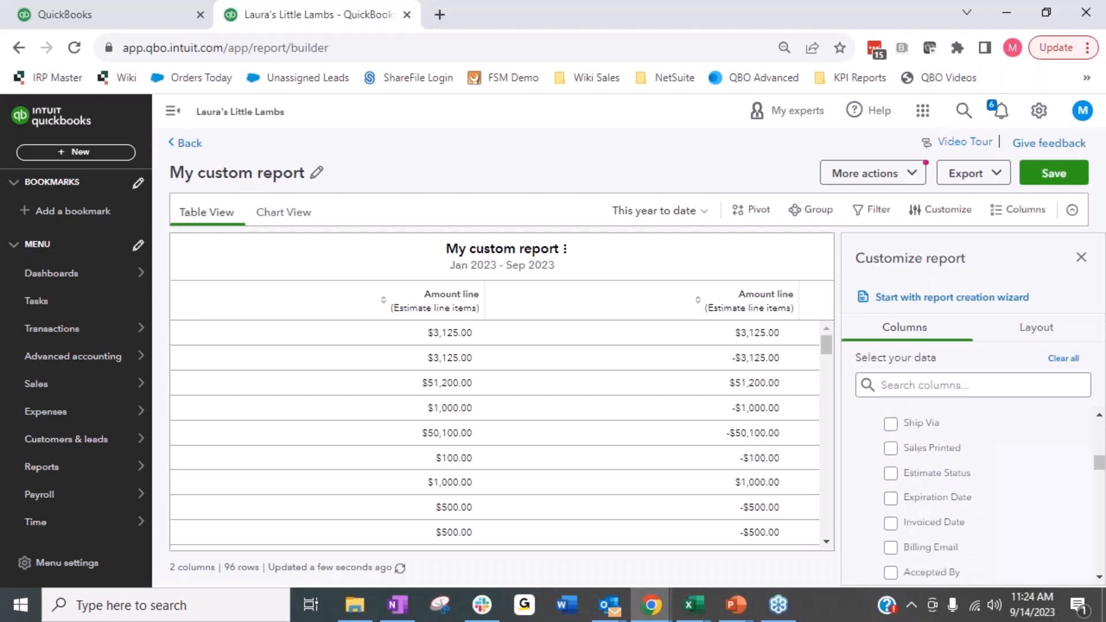
pyautogui.scroll(-4, 964, 470)
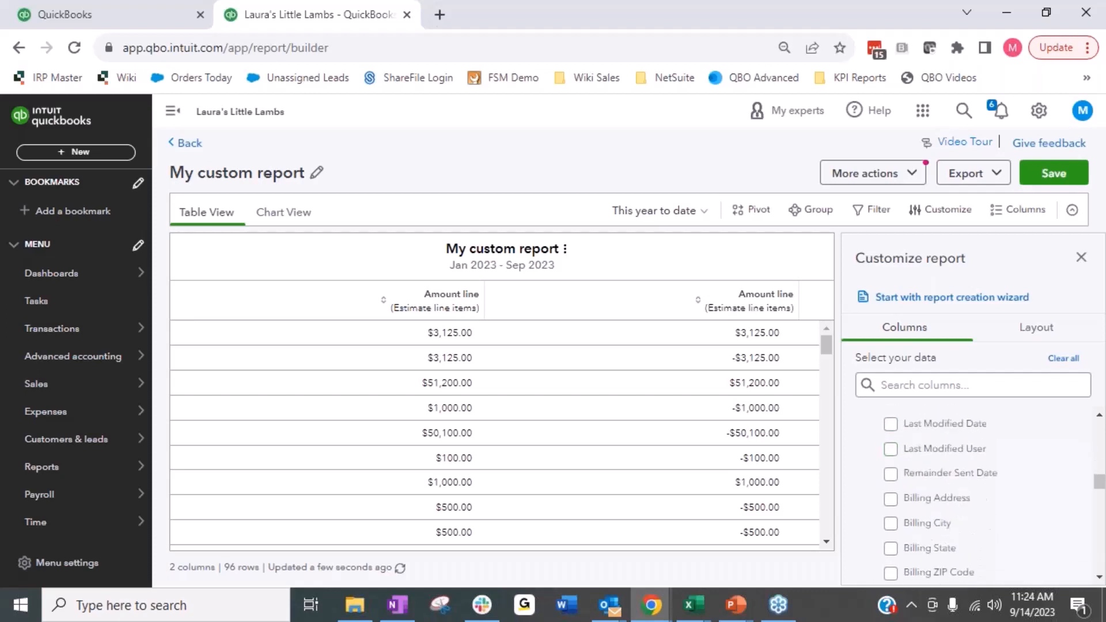
pyautogui.scroll(-8, 964, 469)
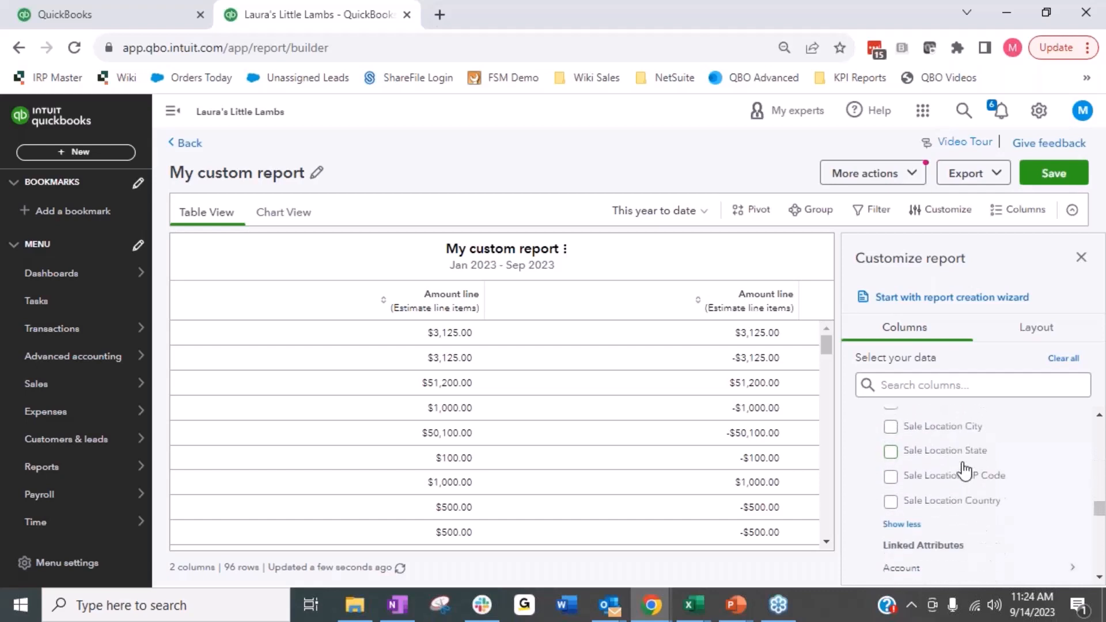
pyautogui.scroll(-3, 964, 469)
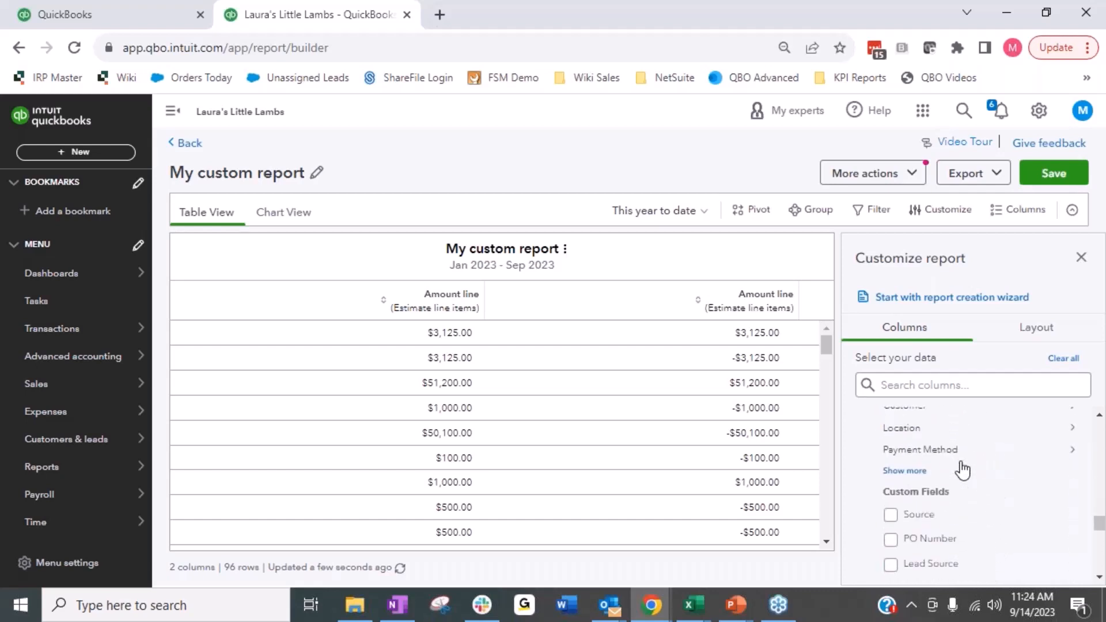
pyautogui.scroll(-2, 963, 470)
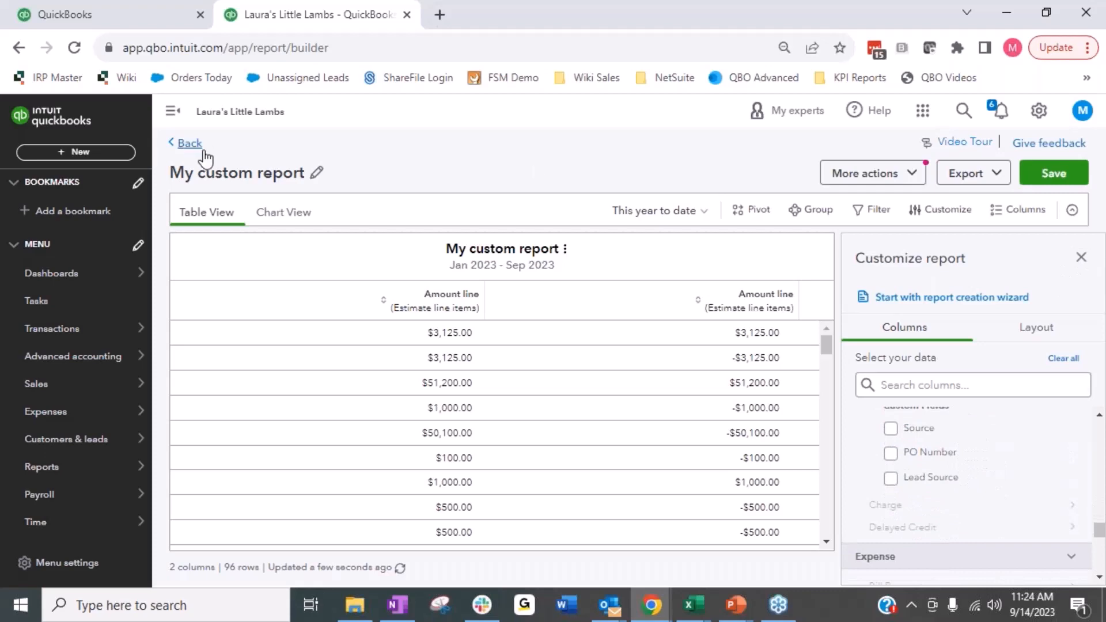
# Step: Return to the report list, start another custom report by adding data columns, and expand the Transaction data under Other
pyautogui.click(185, 143)
pyautogui.click(587, 376)
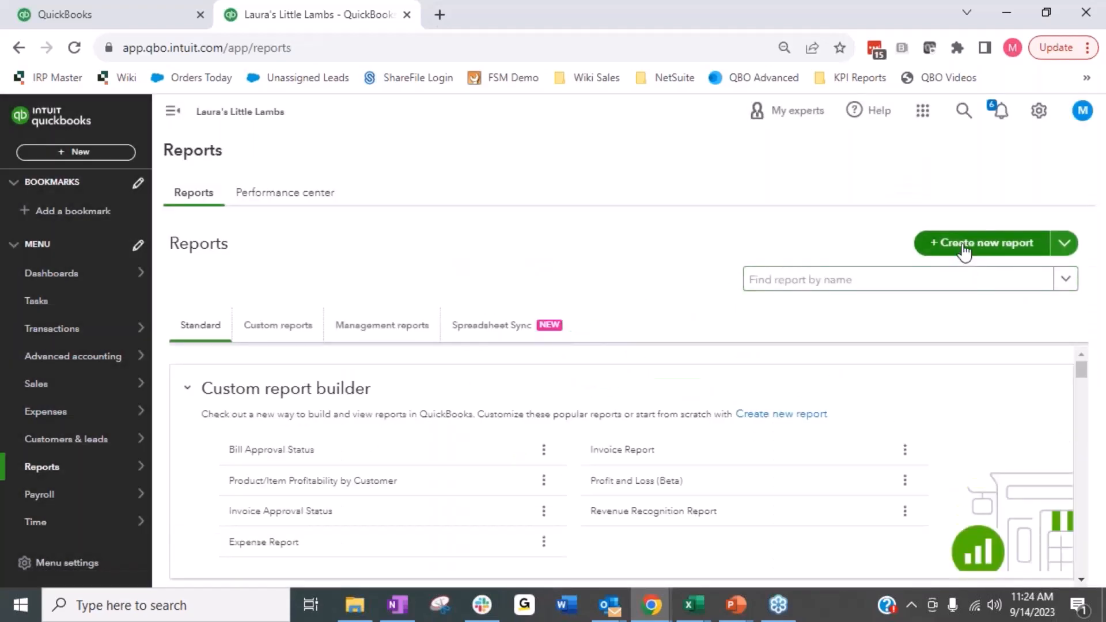
pyautogui.click(963, 252)
pyautogui.click(612, 458)
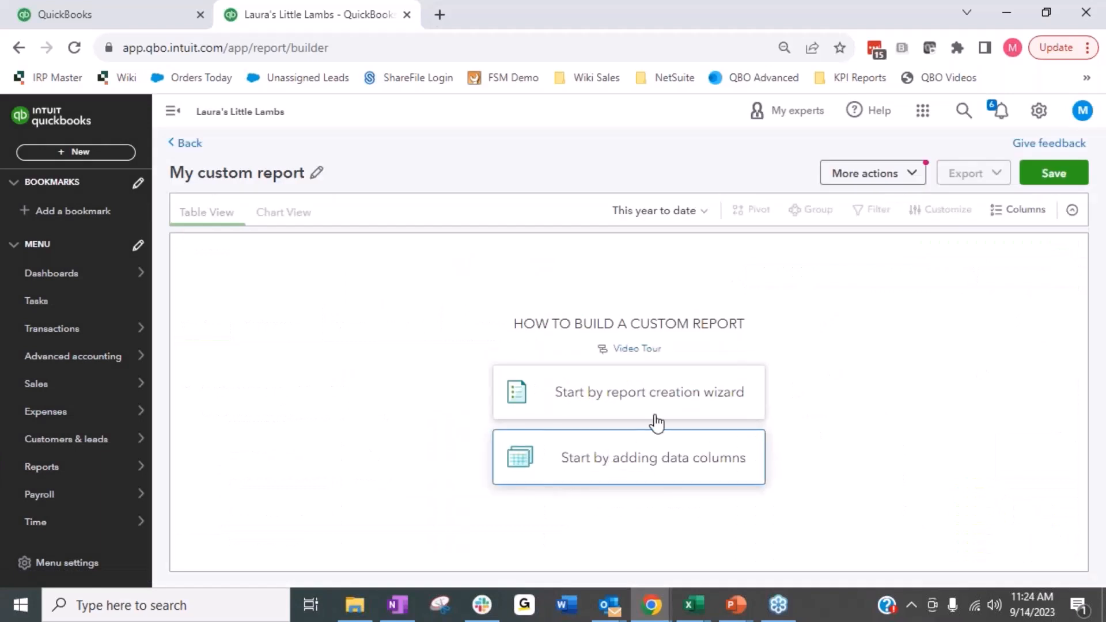
pyautogui.scroll(-10, 901, 487)
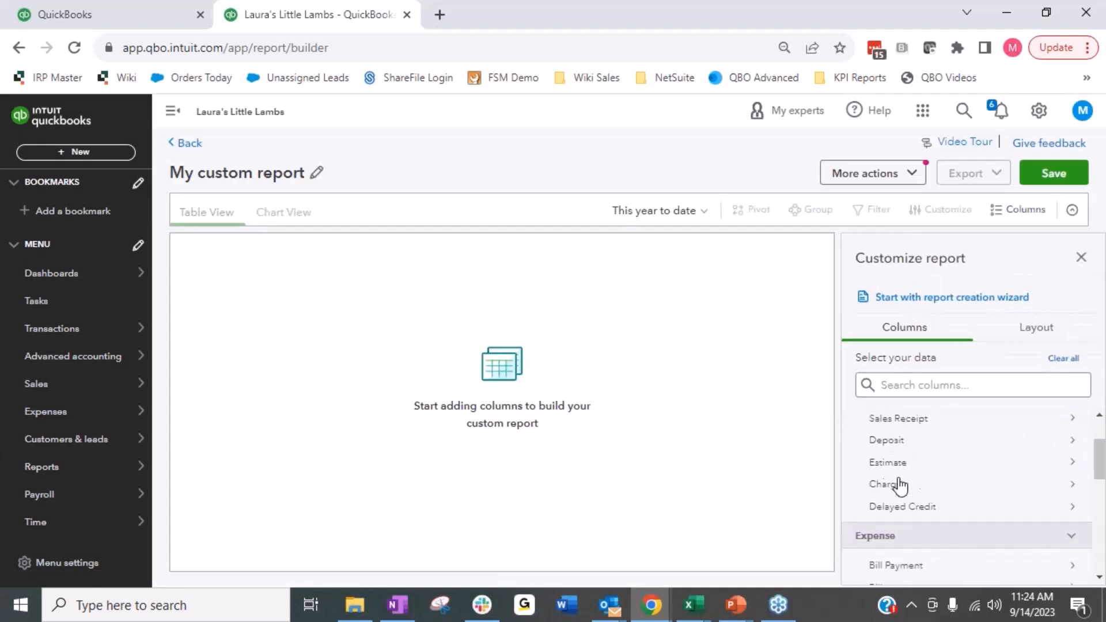
pyautogui.scroll(2, 902, 487)
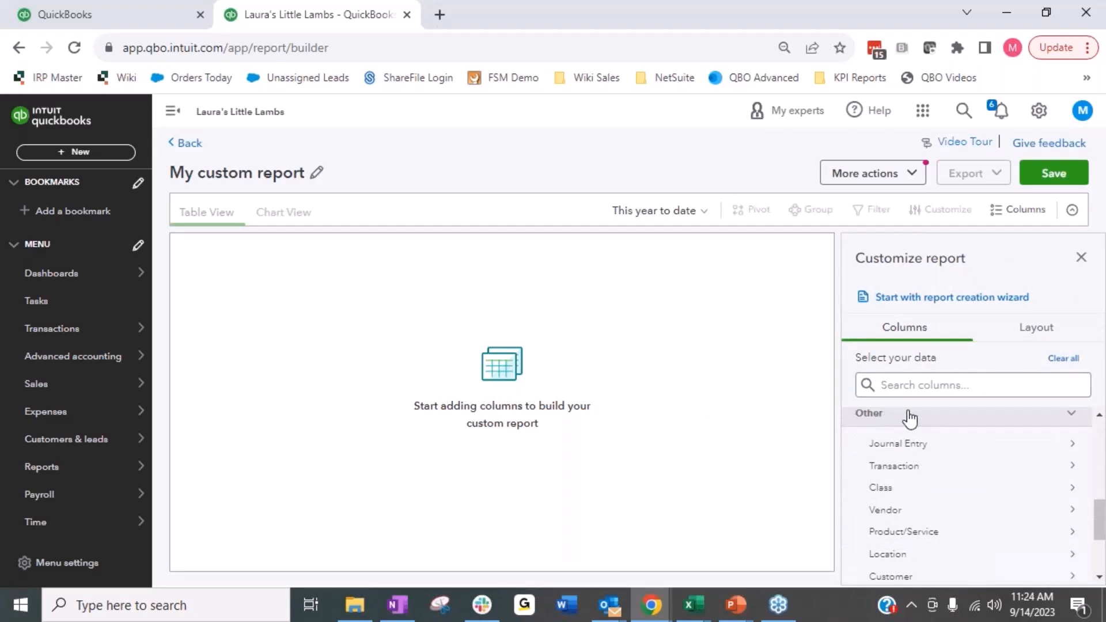
pyautogui.click(907, 477)
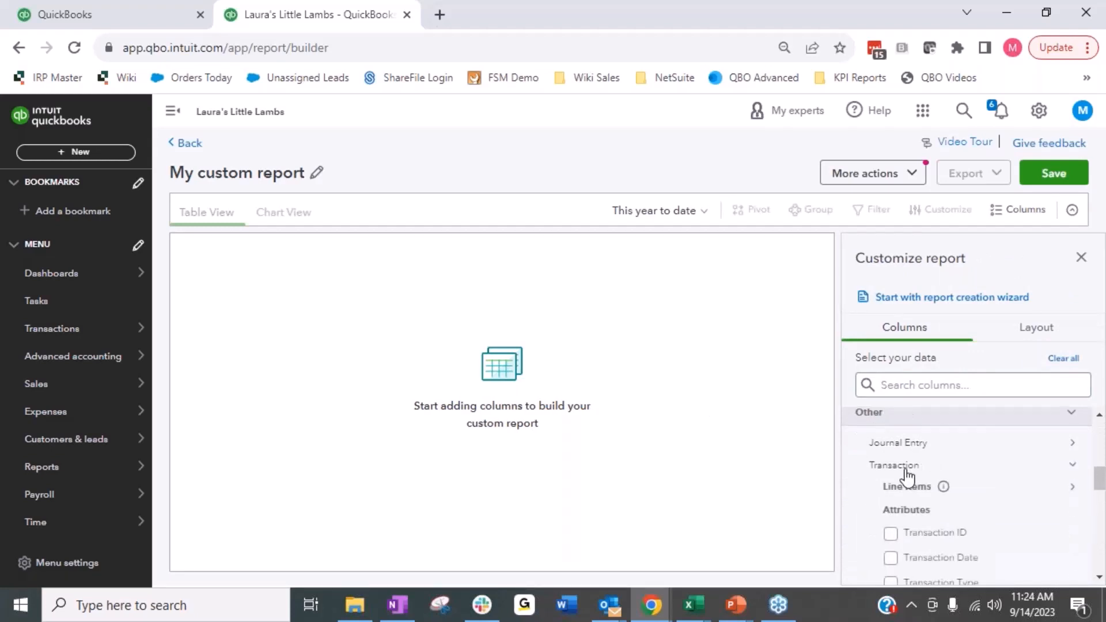
# Step: Add the Transaction Type, Transaction Number and Transaction Date columns to the custom report
pyautogui.scroll(-2, 907, 477)
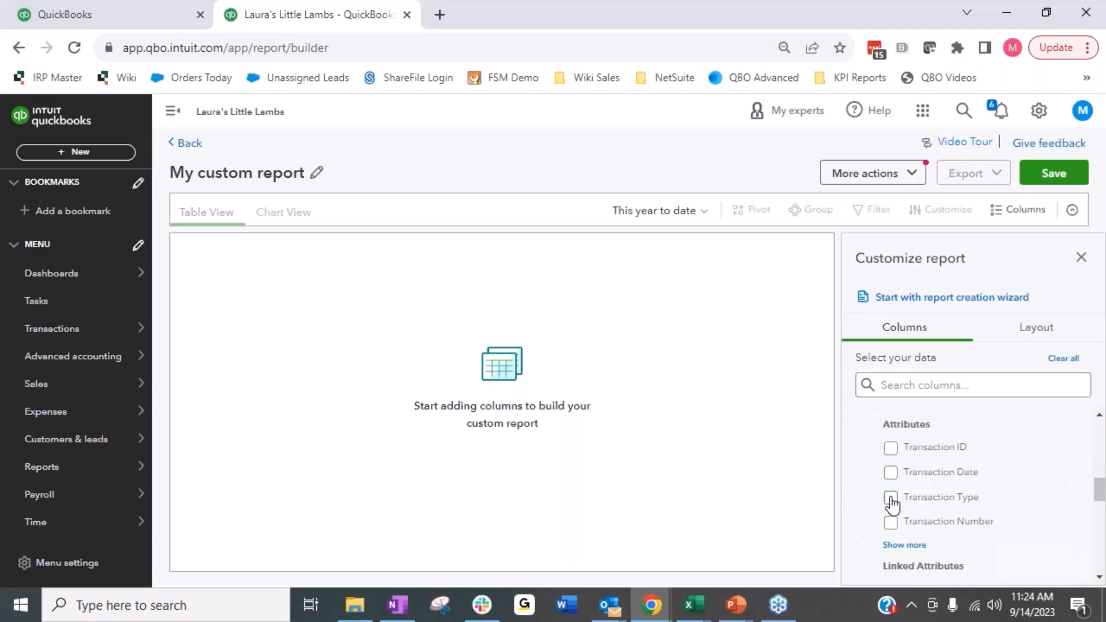
pyautogui.click(890, 498)
pyautogui.click(891, 523)
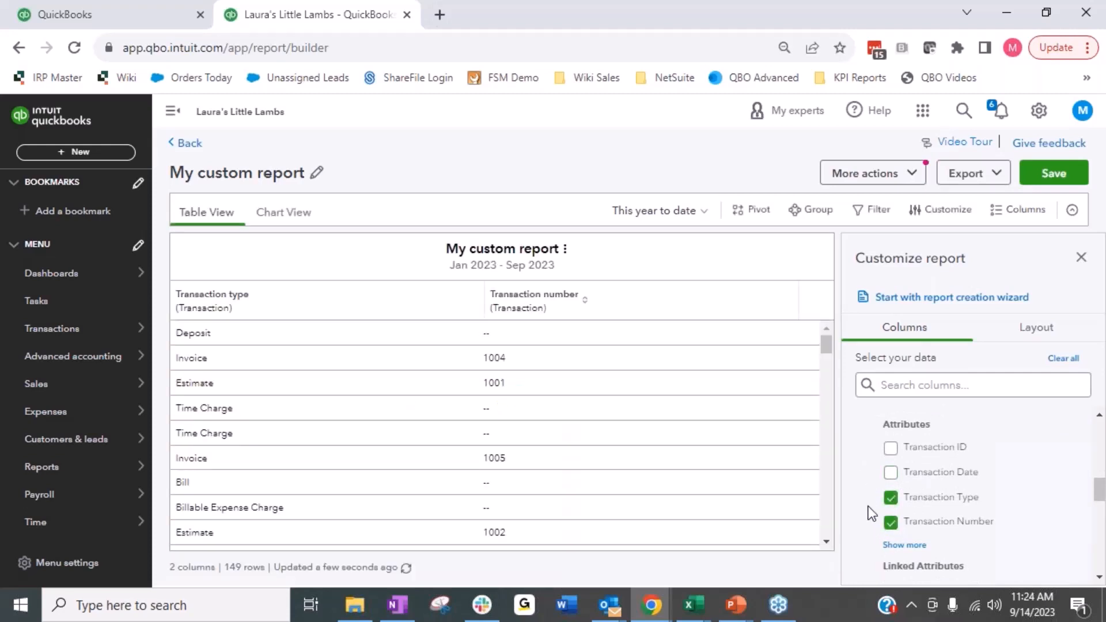
pyautogui.click(891, 473)
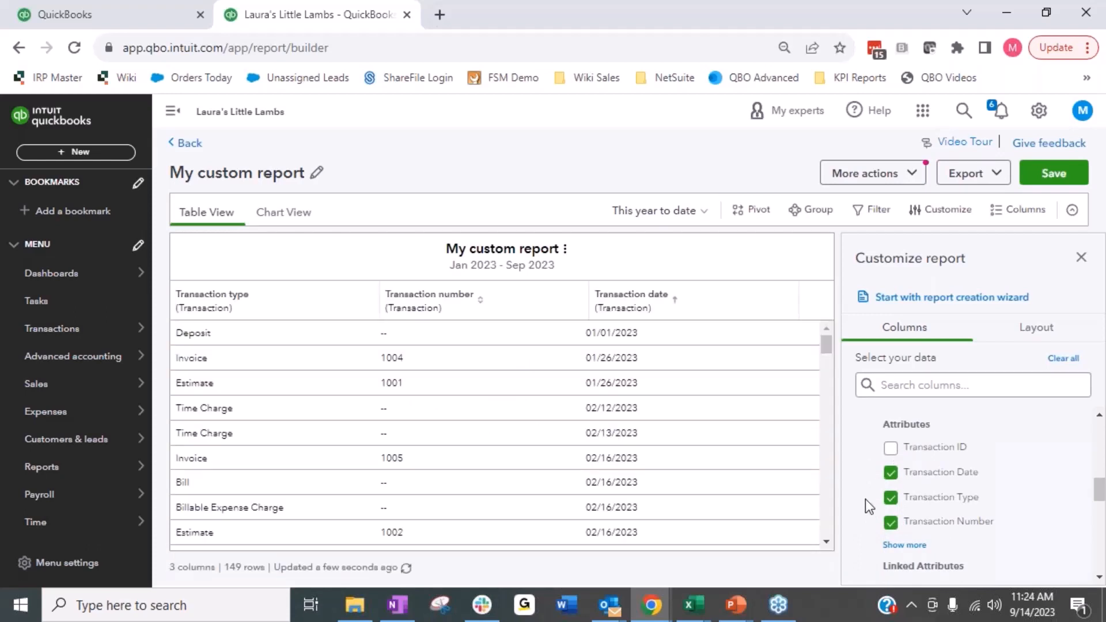
# Step: Show all of the Transaction's line item attributes and add the Description column to the report
pyautogui.scroll(2, 865, 499)
pyautogui.click(882, 491)
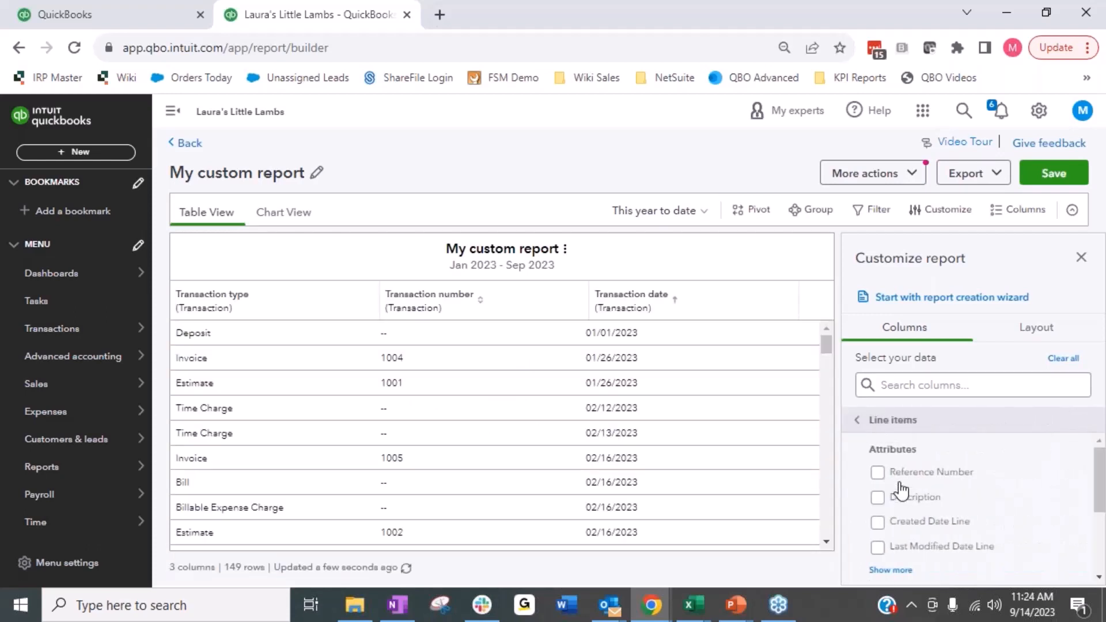
pyautogui.click(904, 570)
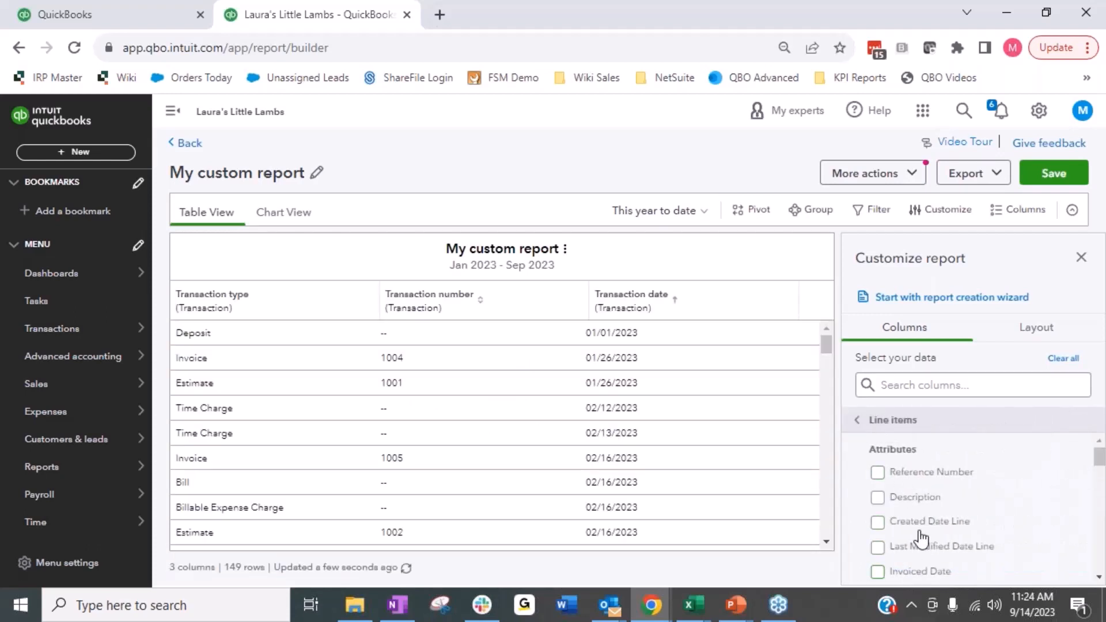
pyautogui.click(877, 497)
# Step: Add the line item columns Quantity, Rate, Amount Line and Cost Amount Line to the report
pyautogui.scroll(-2, 879, 499)
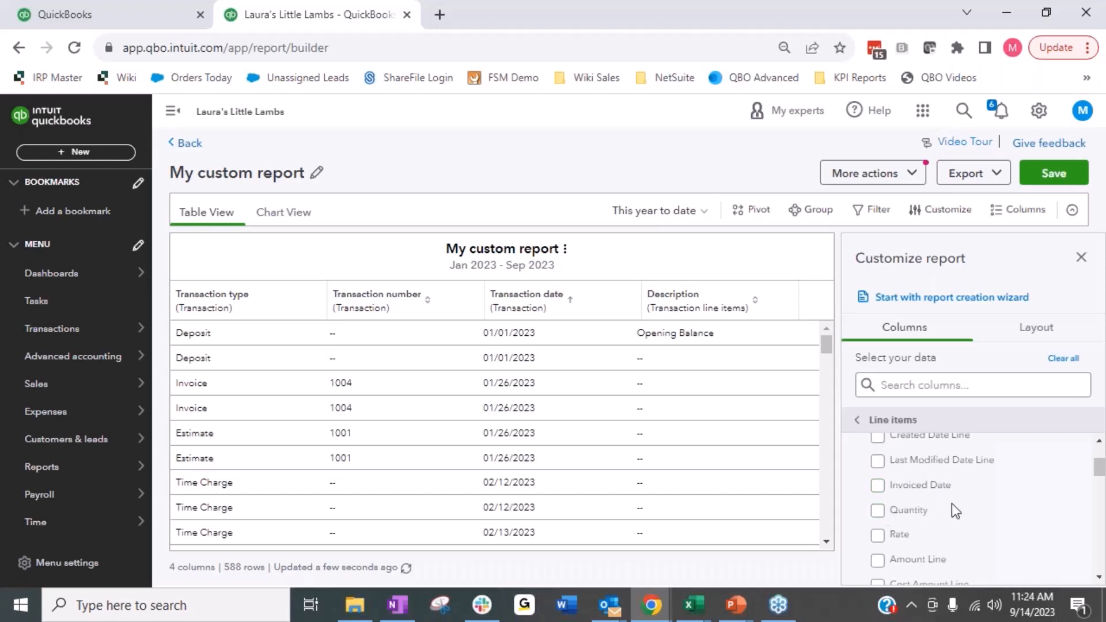
pyautogui.scroll(-2, 904, 501)
pyautogui.scroll(2, 900, 517)
pyautogui.click(899, 517)
pyautogui.click(971, 535)
pyautogui.scroll(-2, 971, 536)
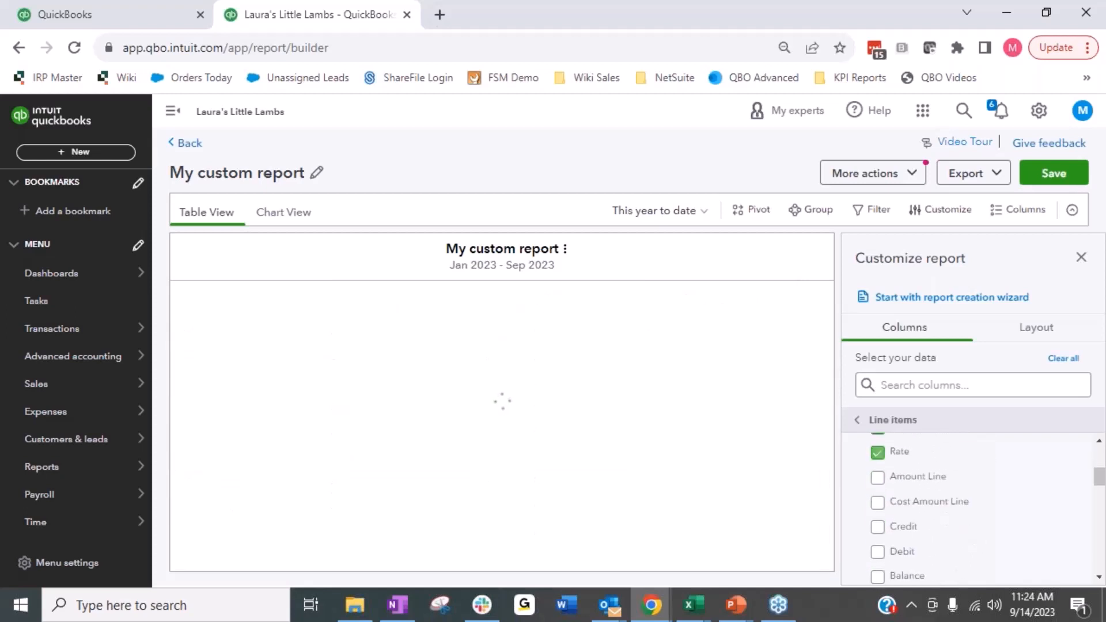
pyautogui.click(916, 478)
pyautogui.click(900, 502)
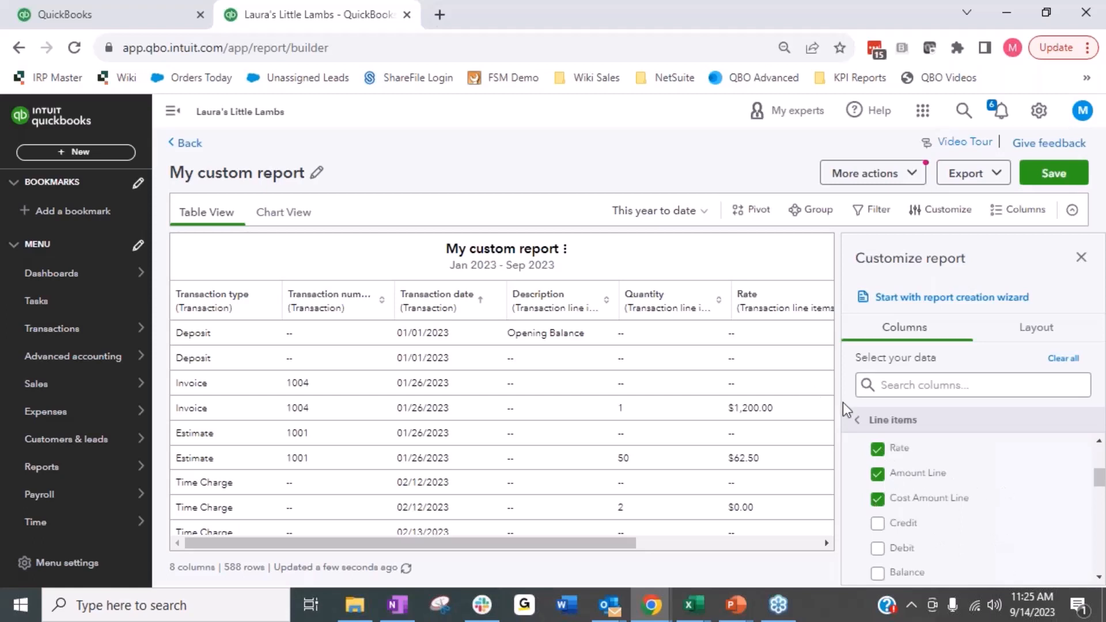
# Step: Look through the remaining line item attributes, search the columns for "custom", and add the linked Customer Name column
pyautogui.scroll(-2, 926, 534)
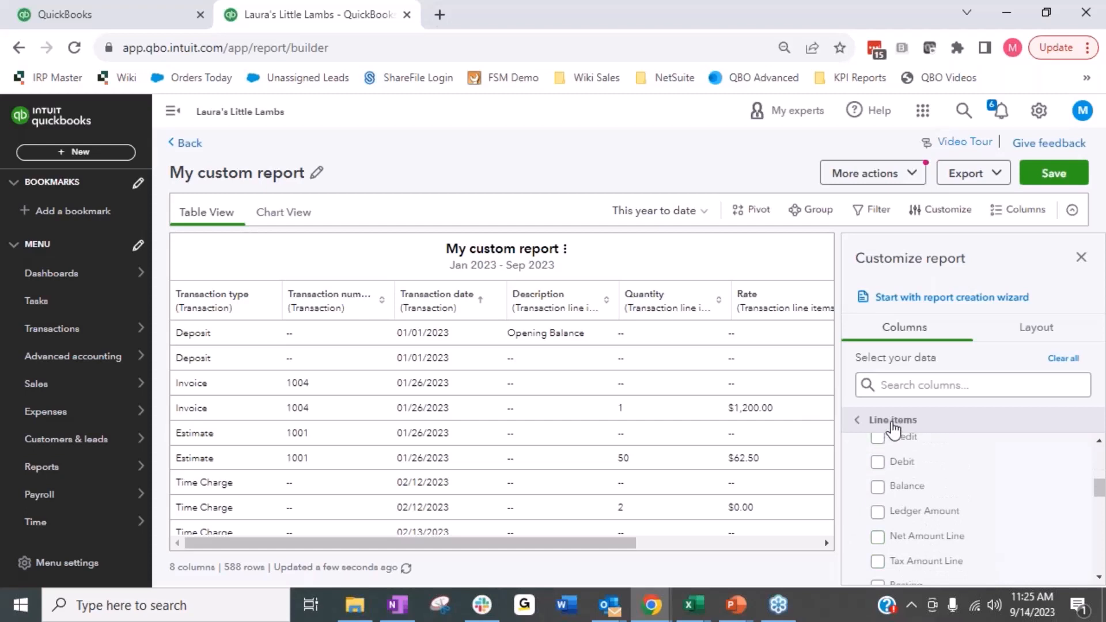
pyautogui.scroll(-2, 919, 499)
pyautogui.scroll(-4, 919, 499)
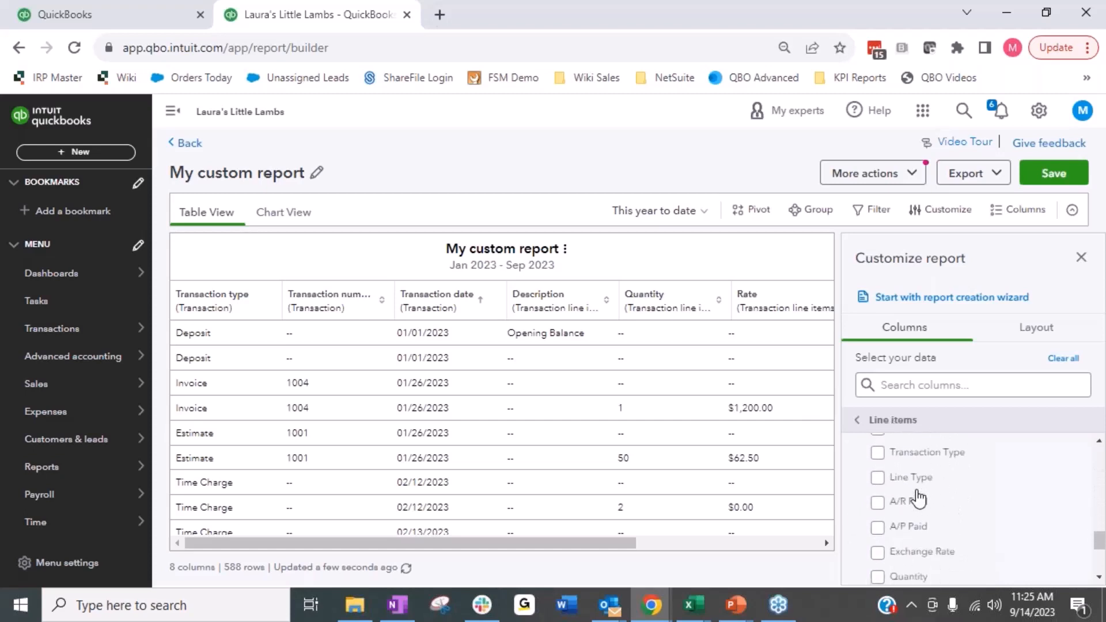
pyautogui.scroll(-3, 919, 499)
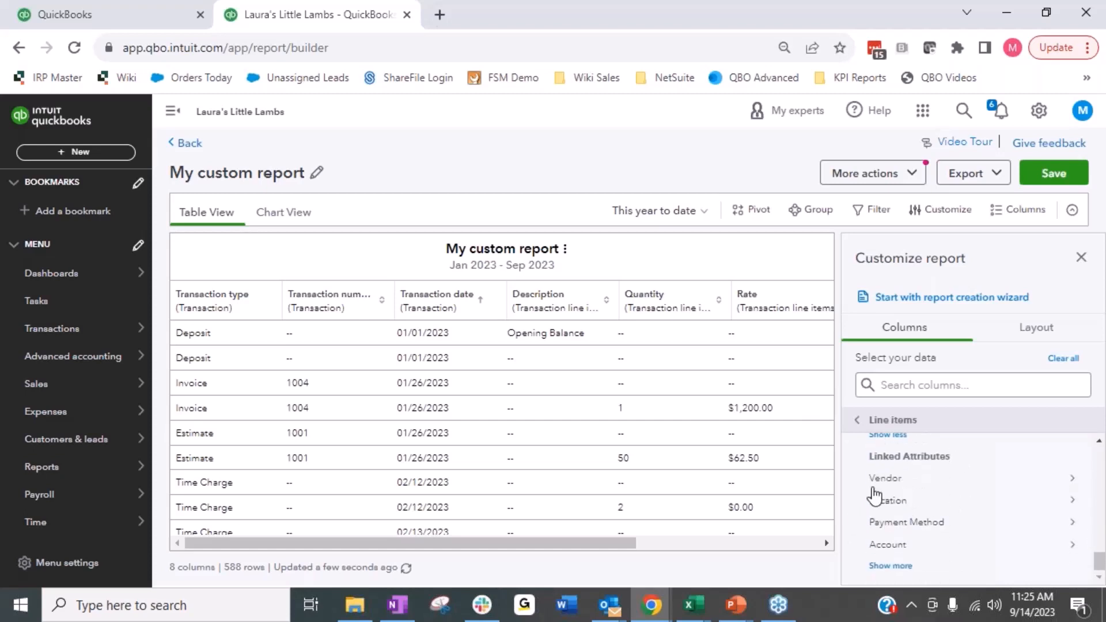
pyautogui.scroll(2, 898, 555)
pyautogui.scroll(5, 900, 550)
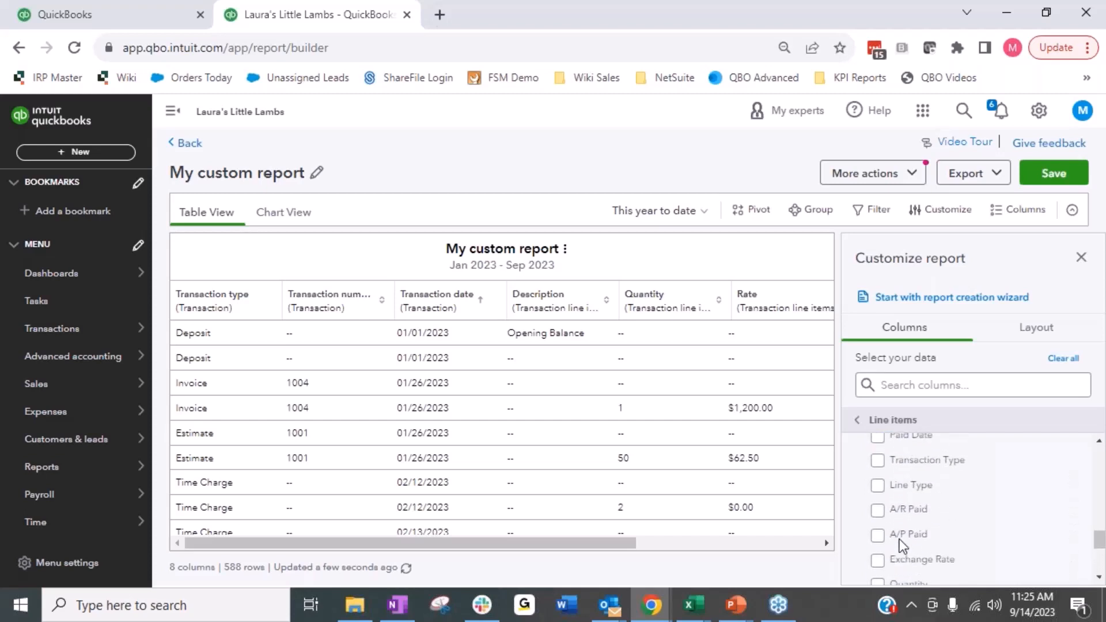
pyautogui.scroll(2, 901, 531)
pyautogui.click(904, 385)
pyautogui.write('c')
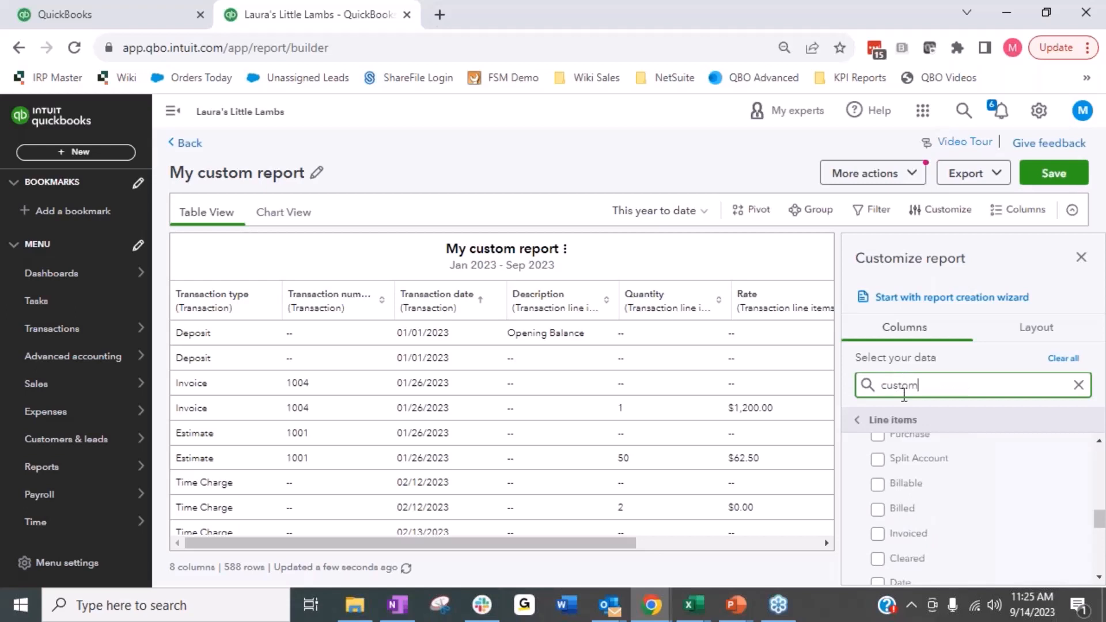
pyautogui.write('ustom')
pyautogui.click(902, 474)
pyautogui.click(931, 495)
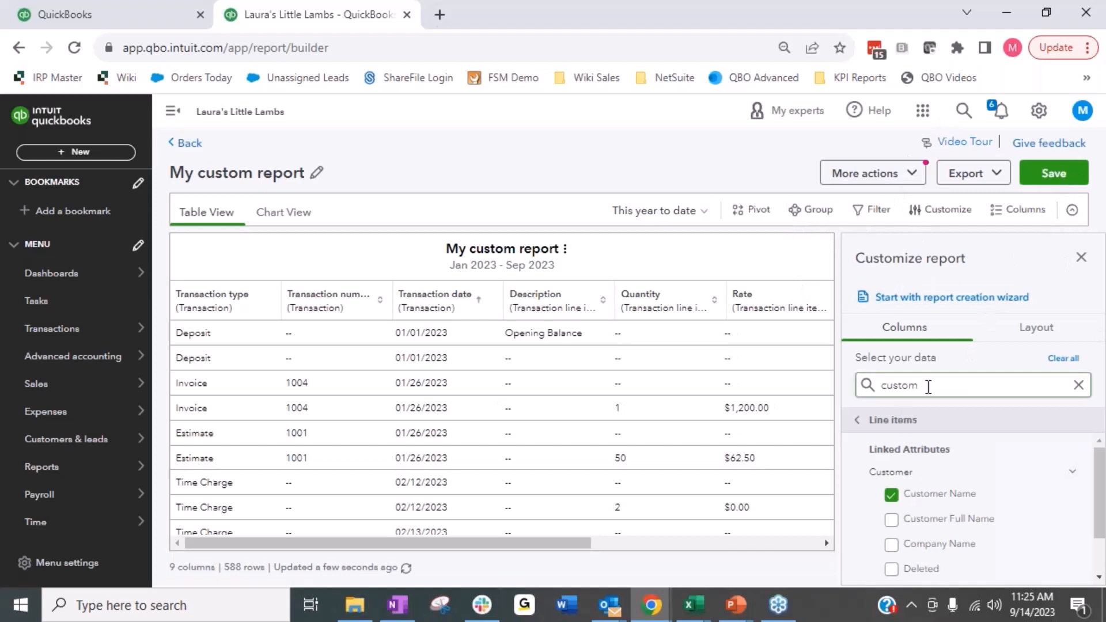
# Step: Search the line item columns for "sales rep" and add the customer's Sales Rep column
pyautogui.click(1077, 385)
pyautogui.write('sales rep')
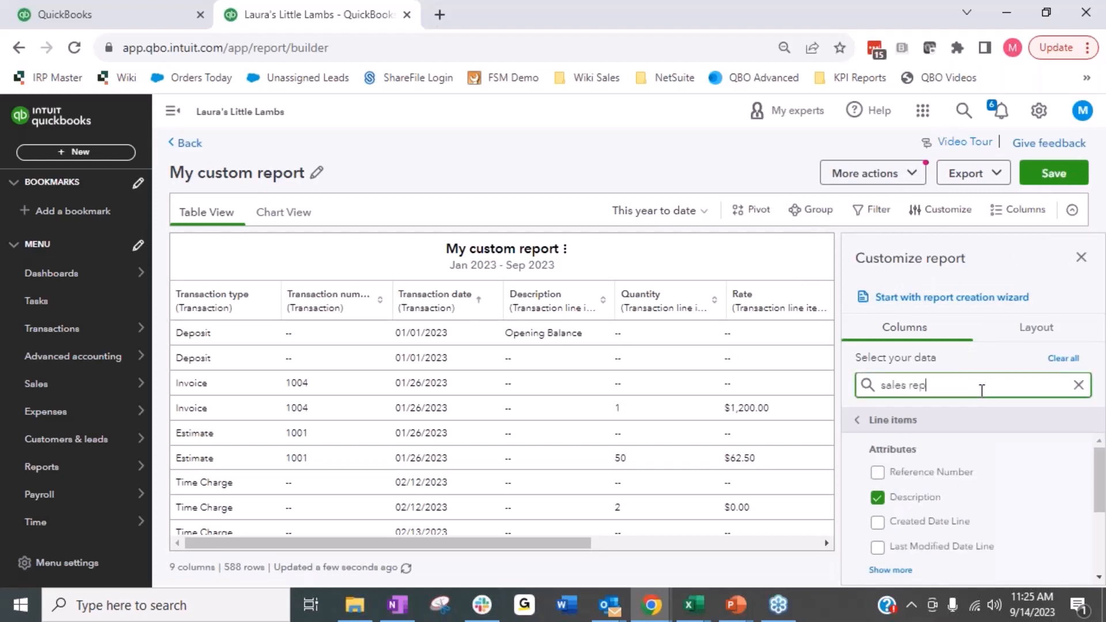
pyautogui.click(919, 497)
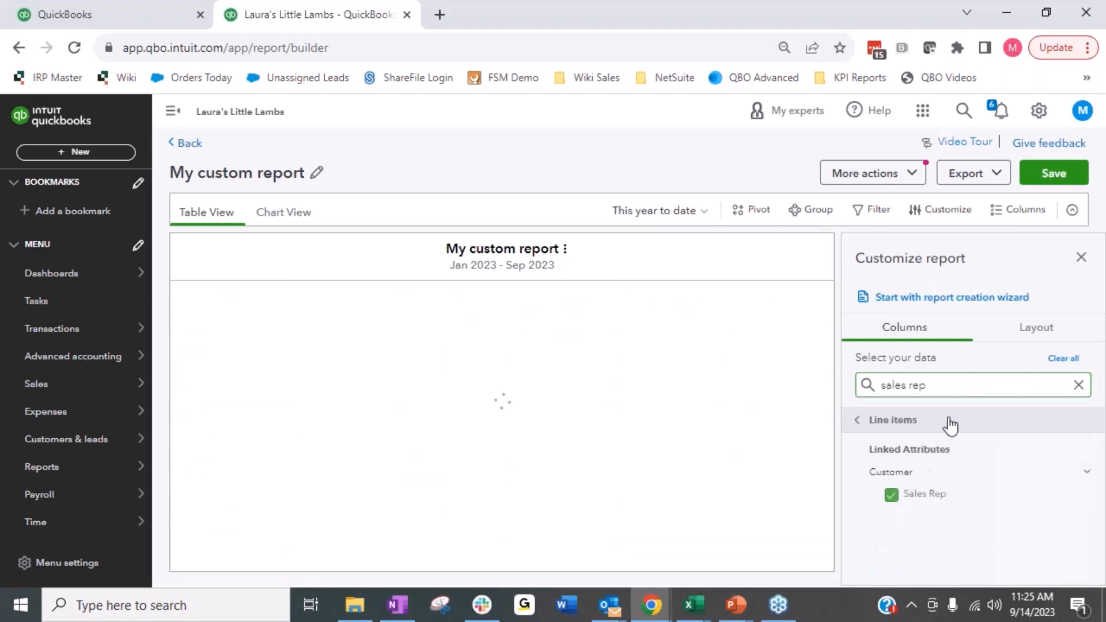
# Step: Search for "lead", leave the line items, and add the Lead Source custom field from the Transaction data
pyautogui.click(1077, 385)
pyautogui.write('lead')
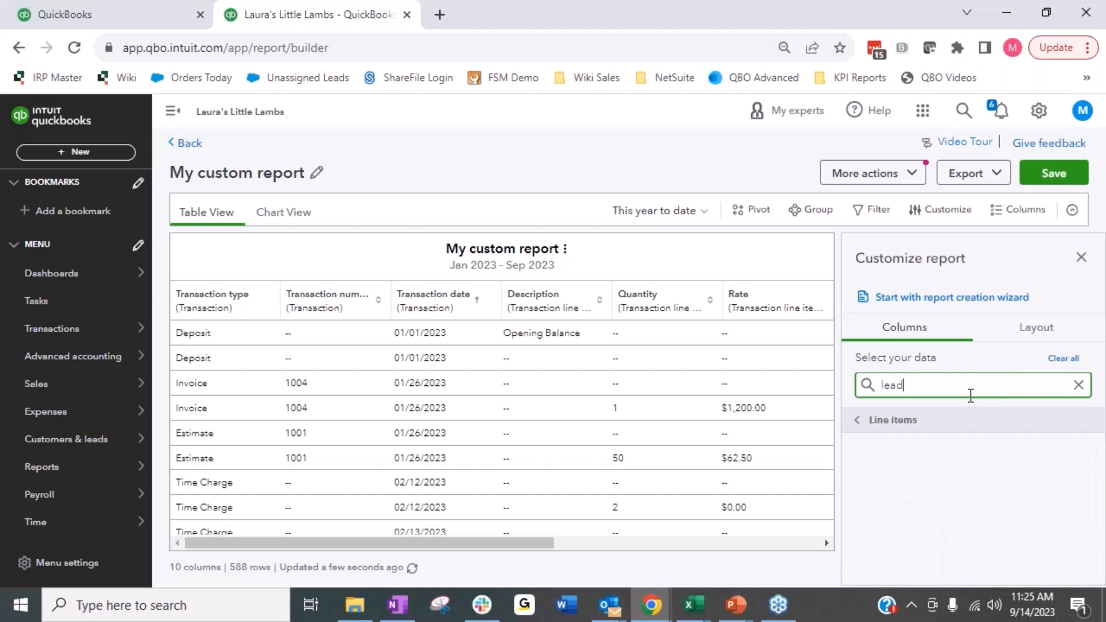
pyautogui.click(906, 422)
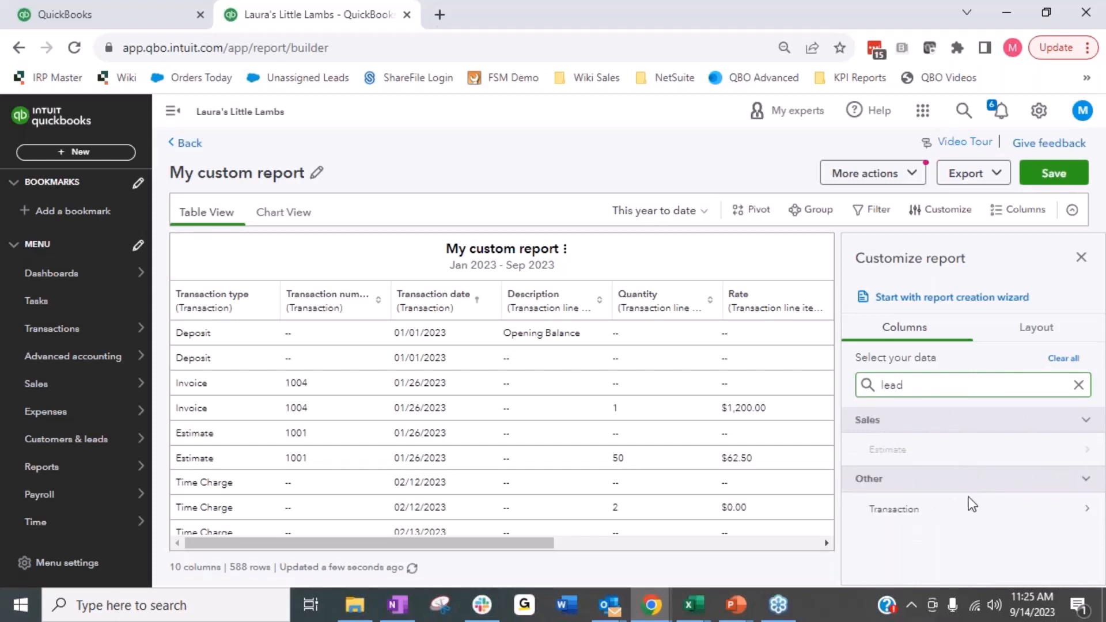
pyautogui.click(888, 558)
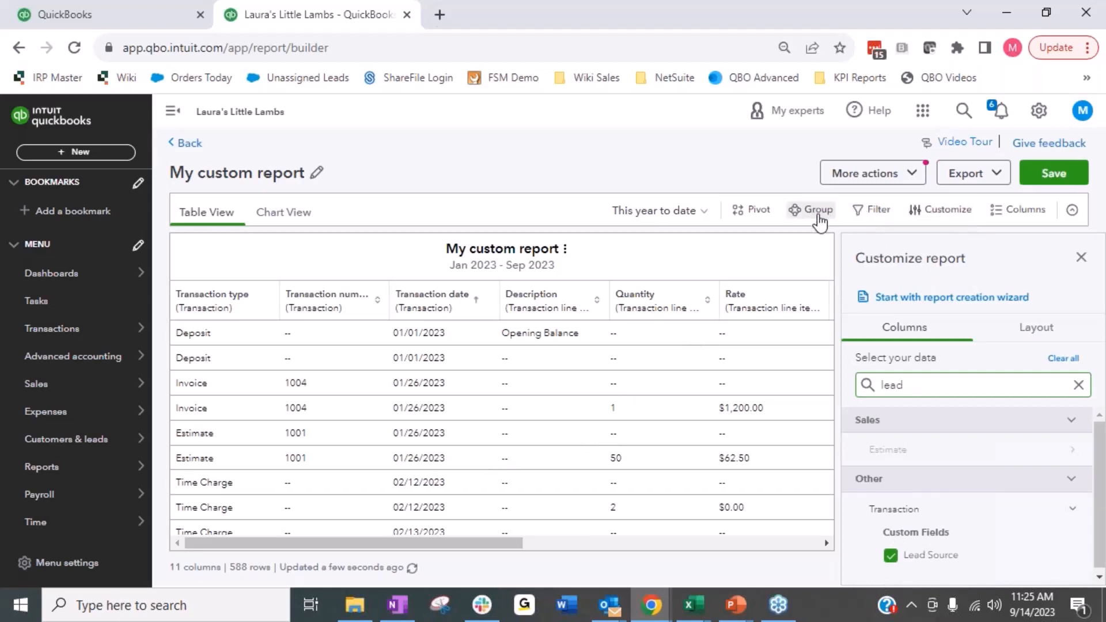
# Step: Filter the custom report so that the transaction type equals Estimate
pyautogui.click(866, 219)
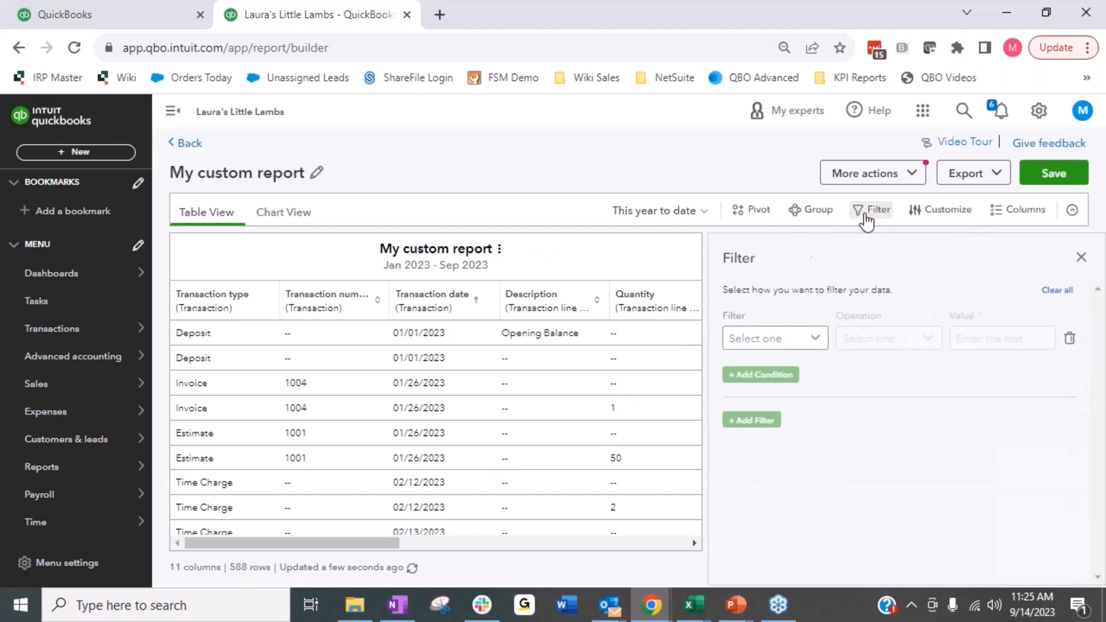
pyautogui.click(783, 340)
pyautogui.click(740, 375)
pyautogui.click(884, 344)
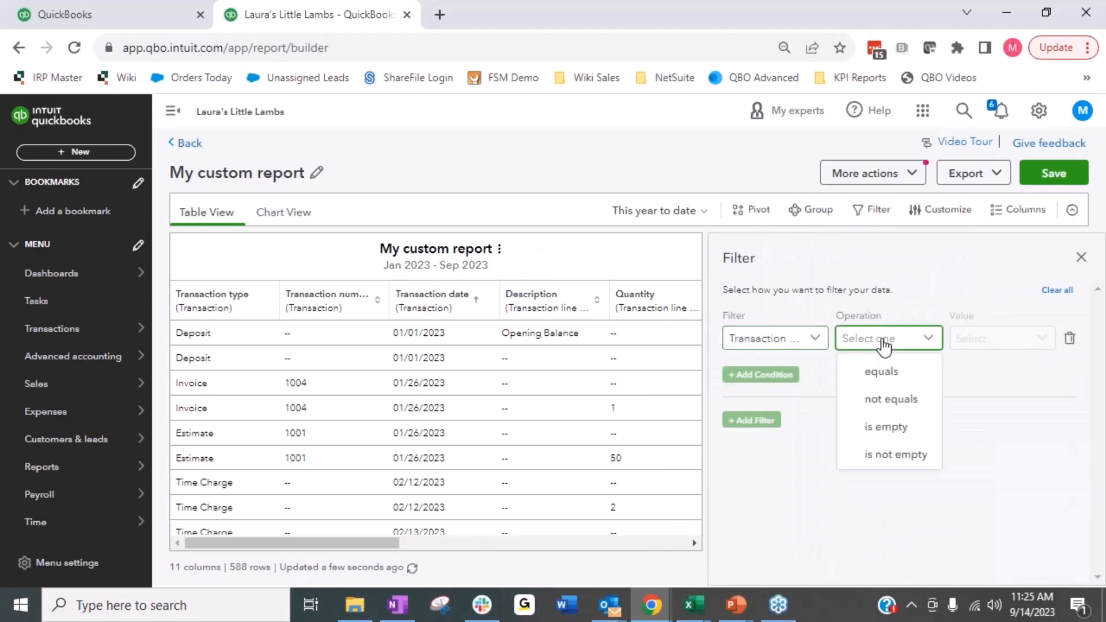
pyautogui.click(882, 375)
pyautogui.click(996, 338)
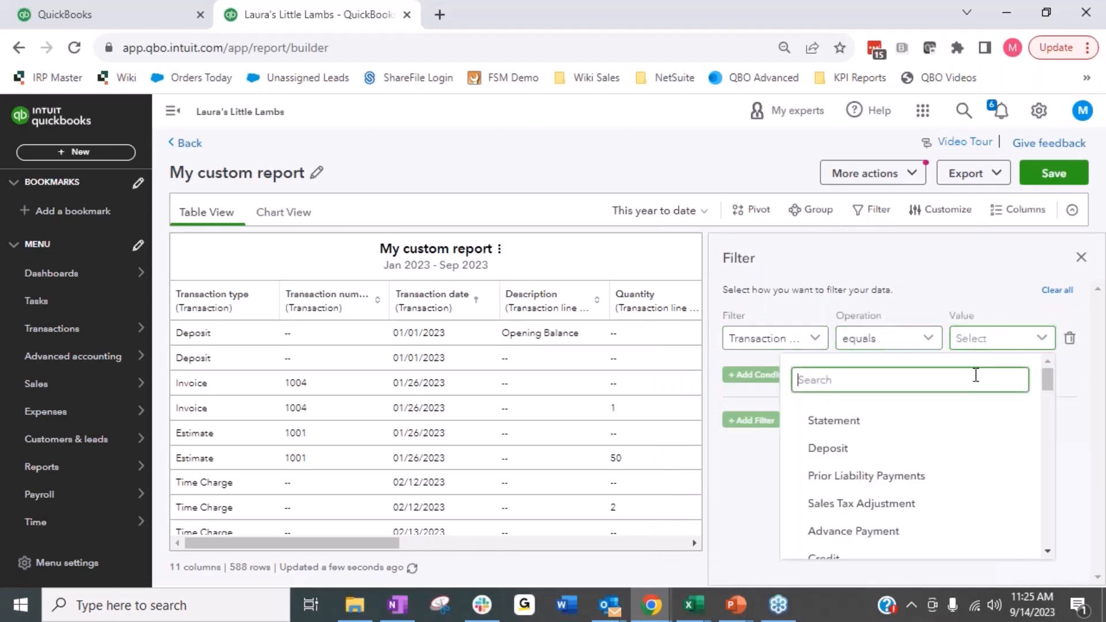
pyautogui.moveTo(1047, 377); pyautogui.dragTo(1073, 542)
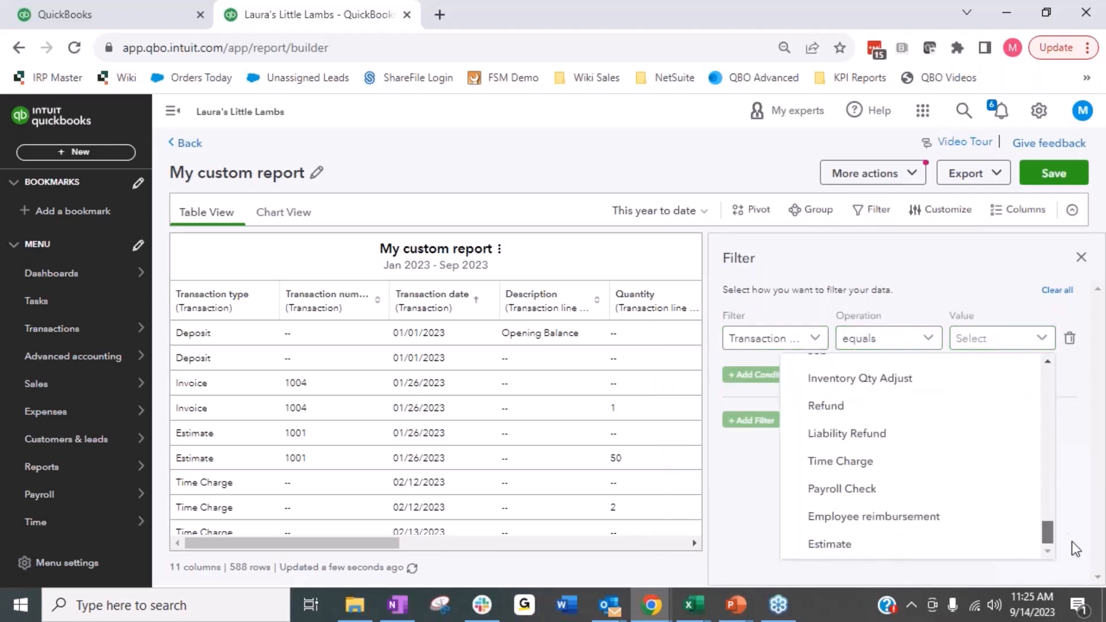
pyautogui.click(895, 549)
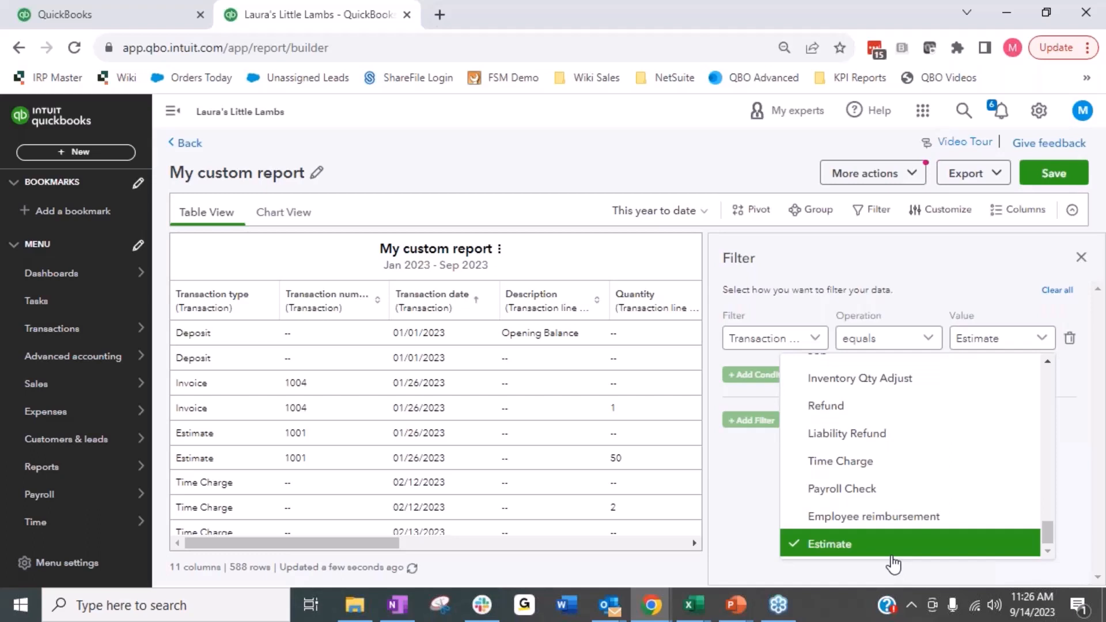
# Step: Finish the Estimate filter and group the custom report by the Lead Source transaction field
pyautogui.moveTo(1052, 526); pyautogui.dragTo(1055, 473)
pyautogui.click(1070, 422)
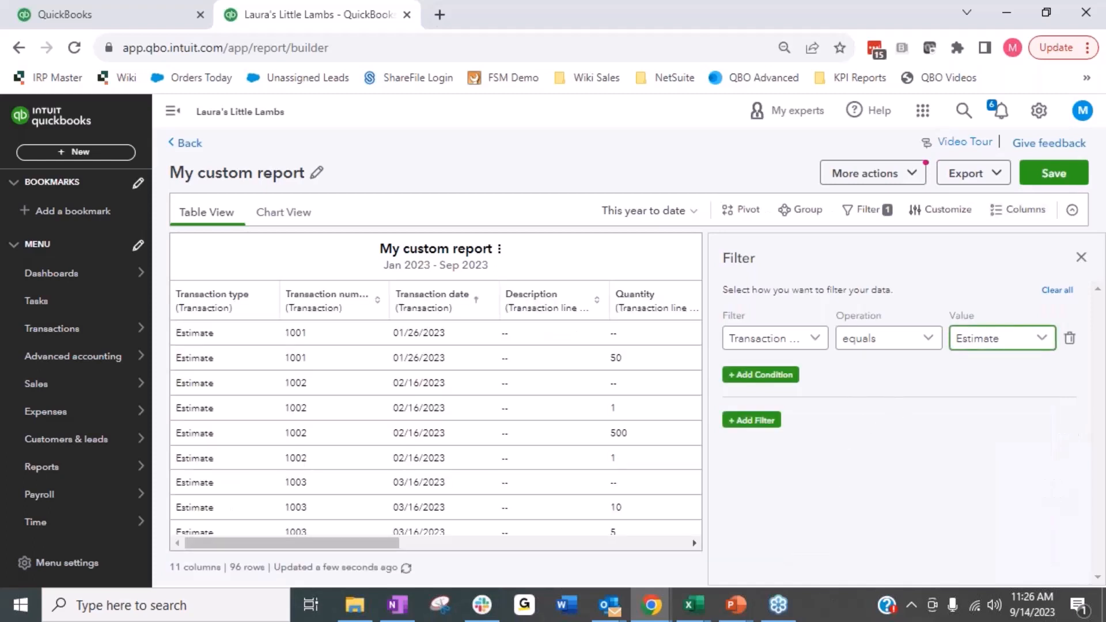
pyautogui.click(802, 209)
pyautogui.click(902, 340)
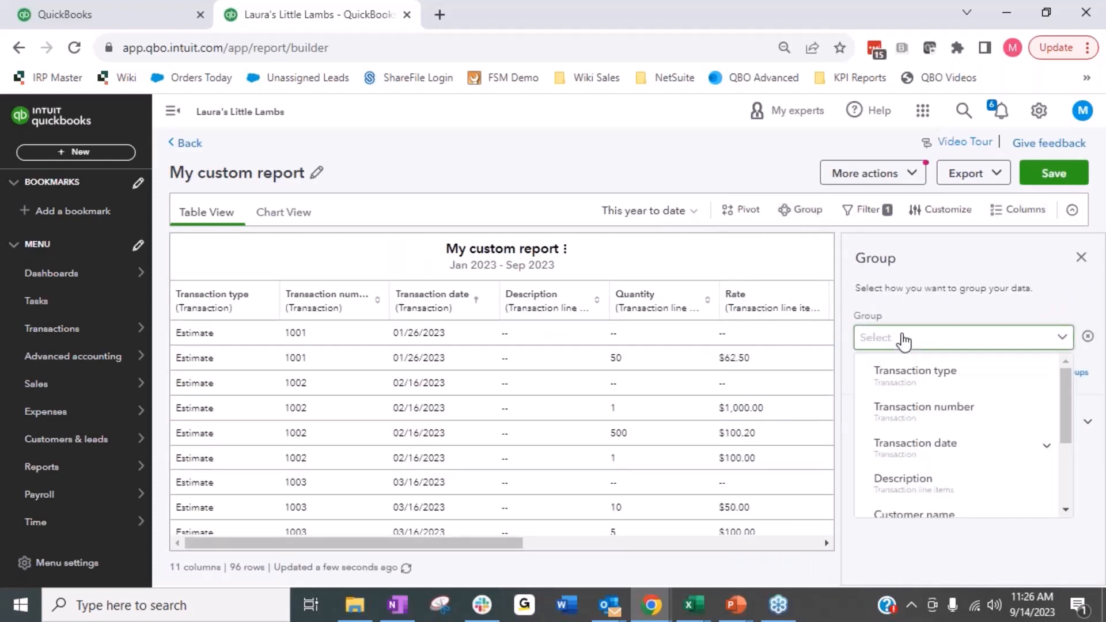
pyautogui.moveTo(1066, 399); pyautogui.dragTo(1073, 507)
pyautogui.click(916, 507)
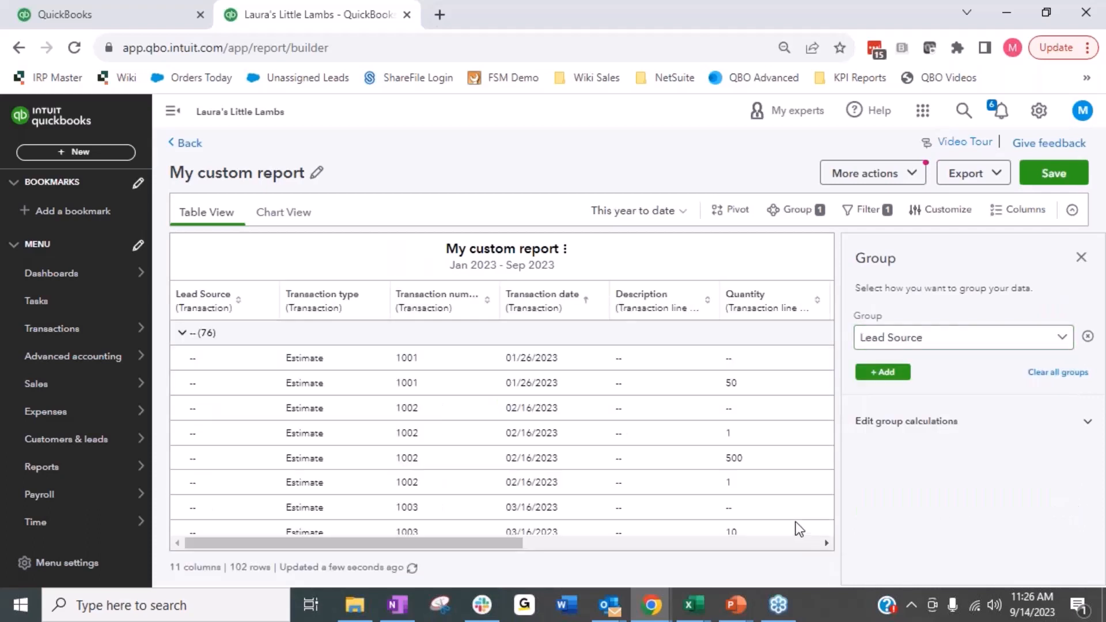
pyautogui.click(1082, 258)
# Step: Collapse the group without a lead source, expand the Google group, and examine its estimate lines across the amount, cost and customer columns
pyautogui.click(182, 333)
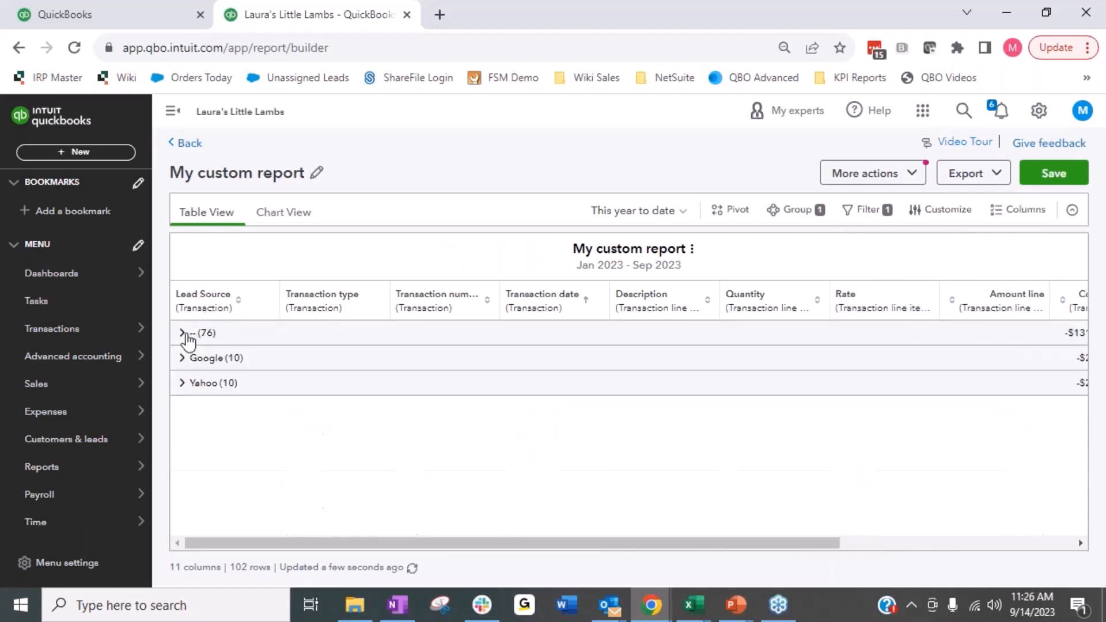
pyautogui.click(182, 360)
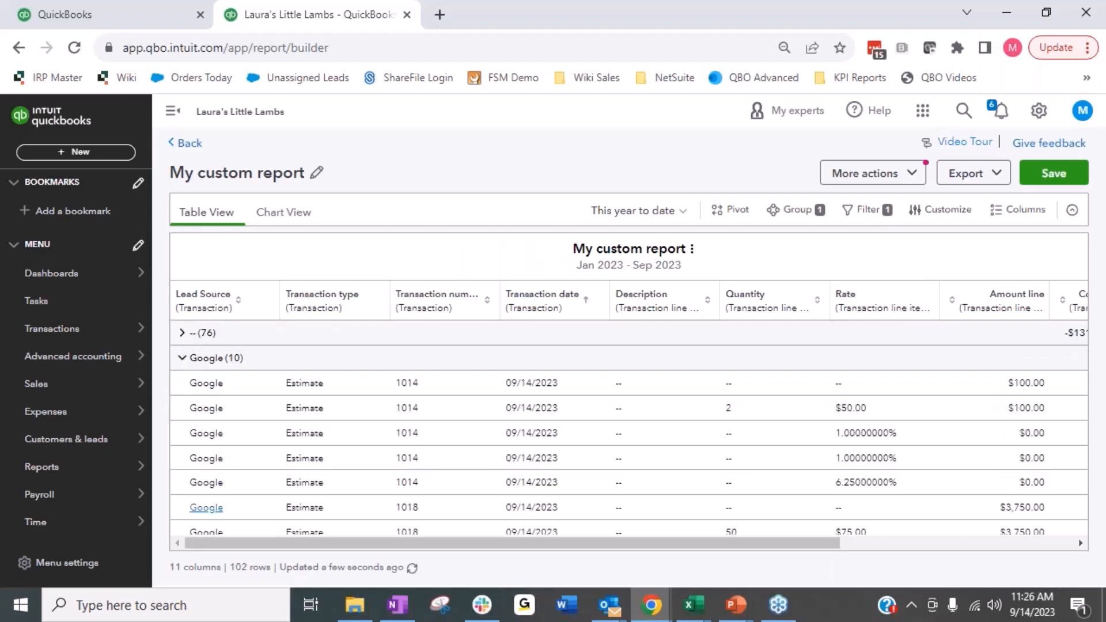
pyautogui.moveTo(613, 544); pyautogui.dragTo(749, 545)
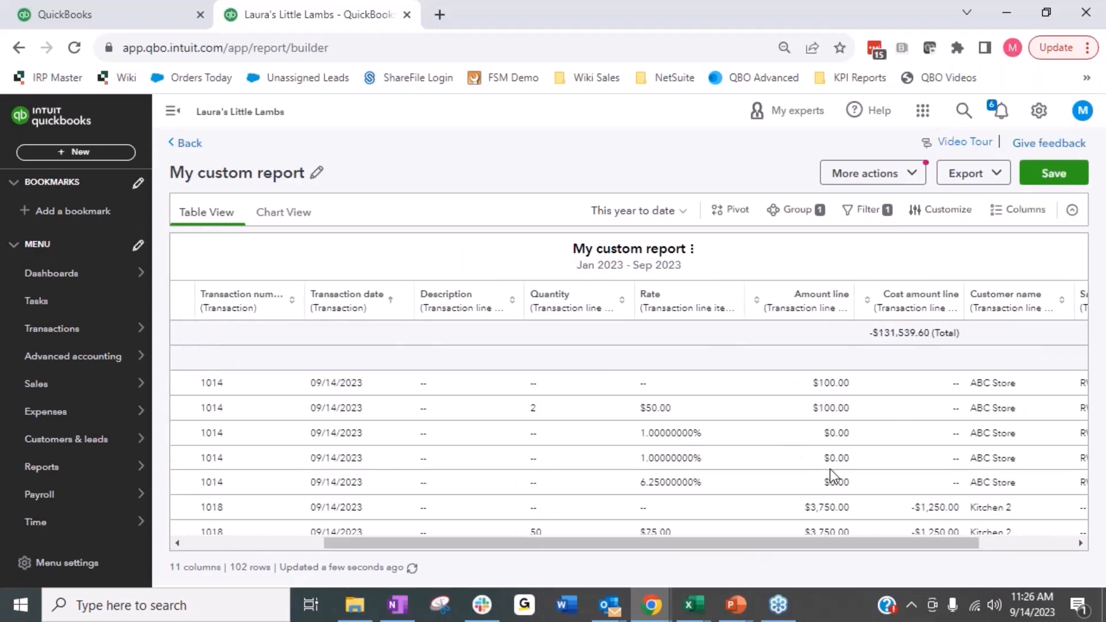
pyautogui.scroll(-1, 728, 485)
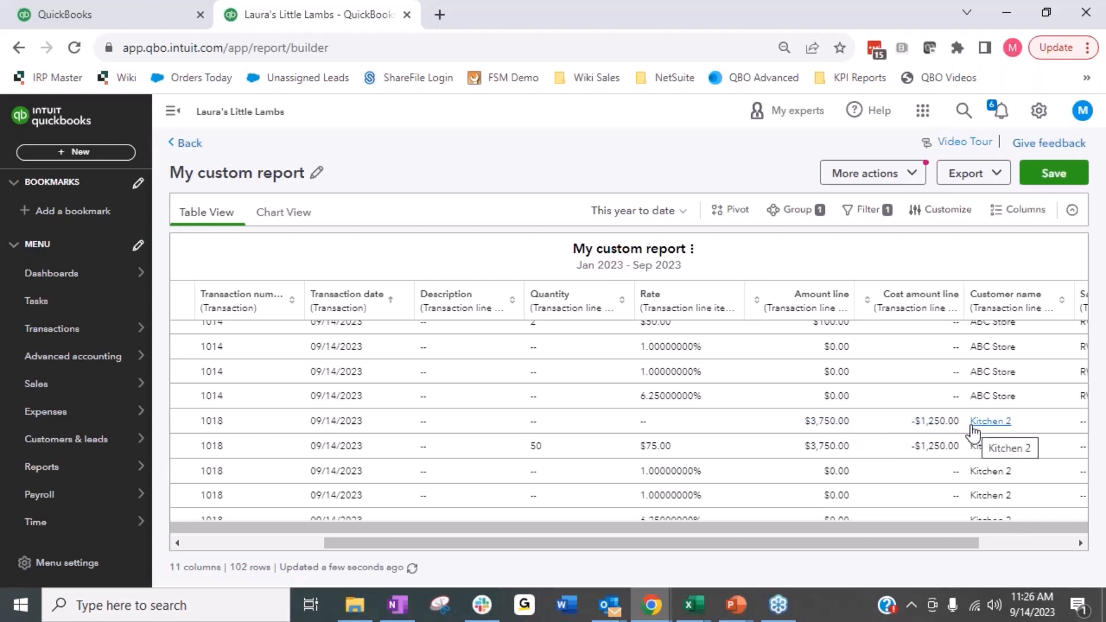
pyautogui.moveTo(936, 545); pyautogui.dragTo(550, 544)
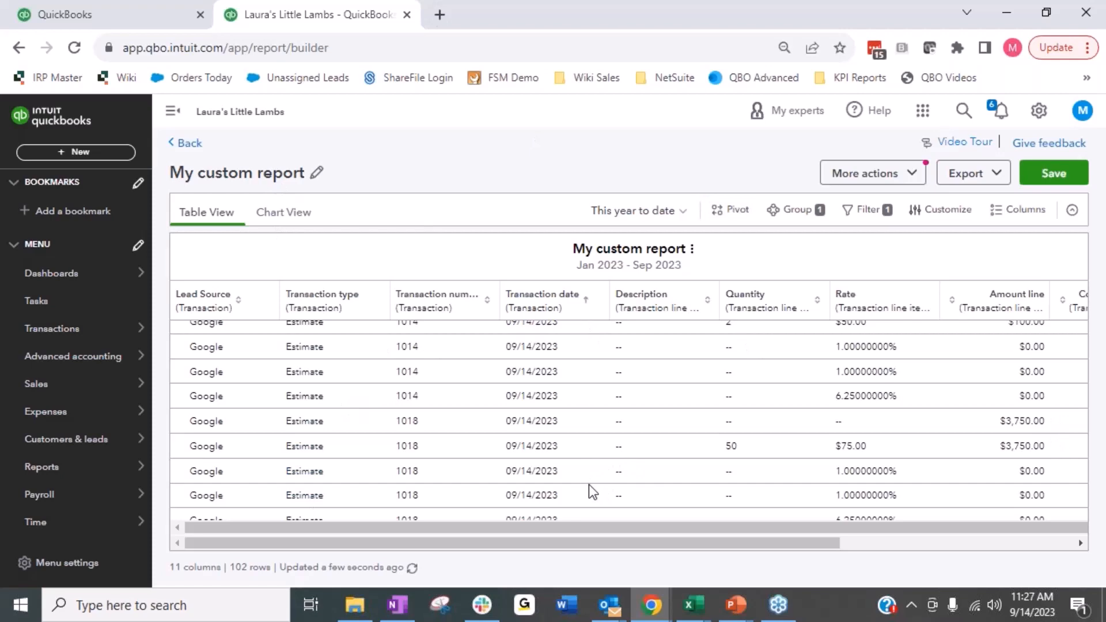
# Step: Try to save the custom report while leaving the builder, and exit to the Reports page without saving
pyautogui.click(183, 143)
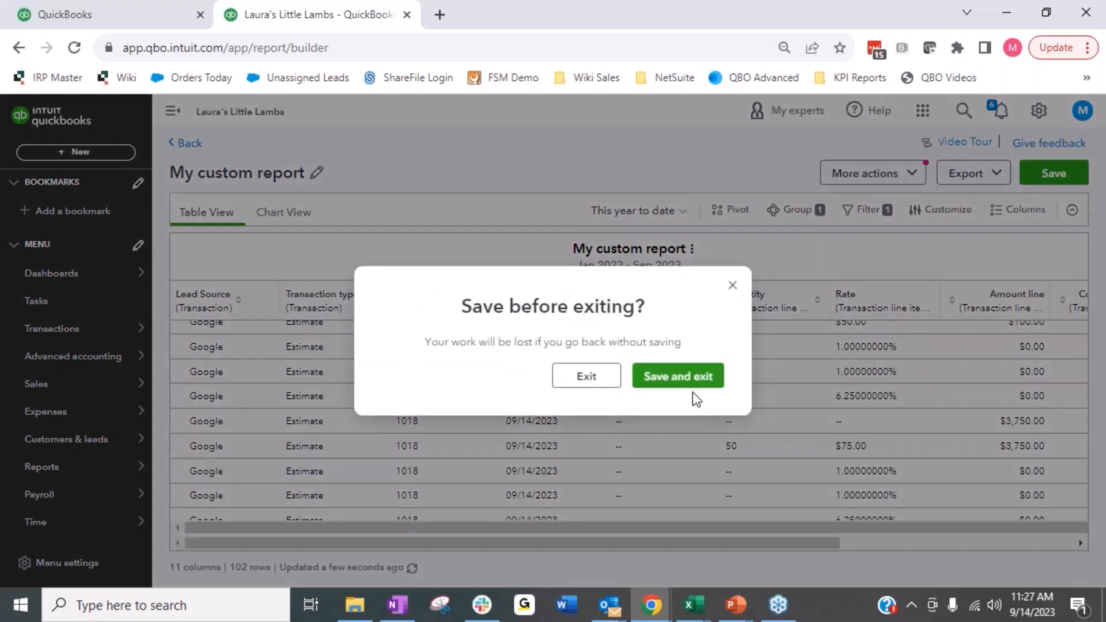
pyautogui.click(698, 380)
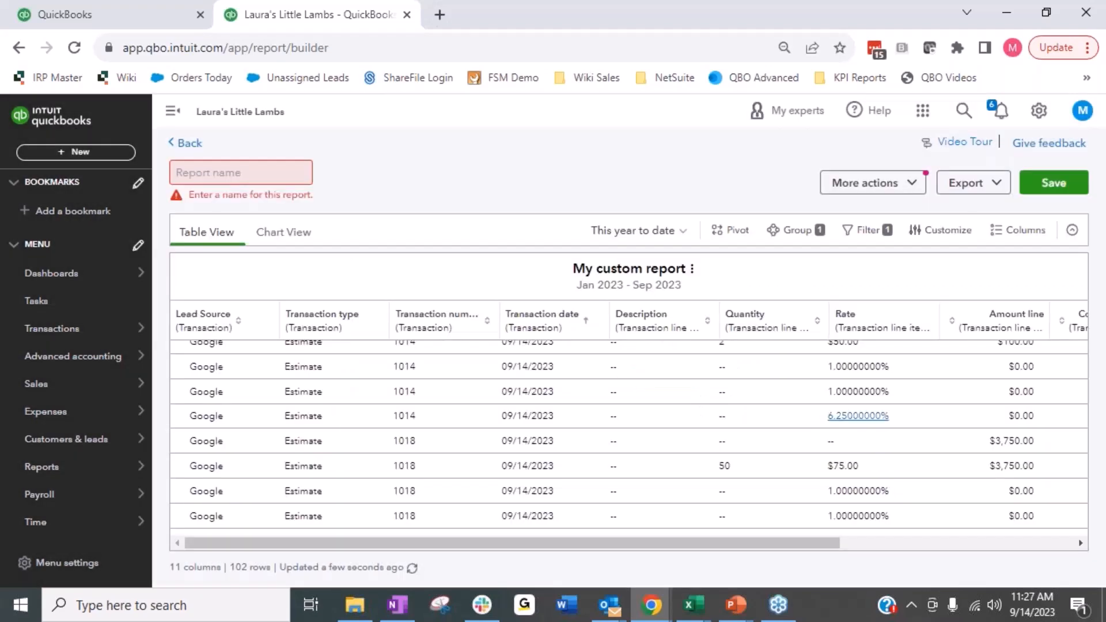
pyautogui.click(183, 146)
pyautogui.click(591, 380)
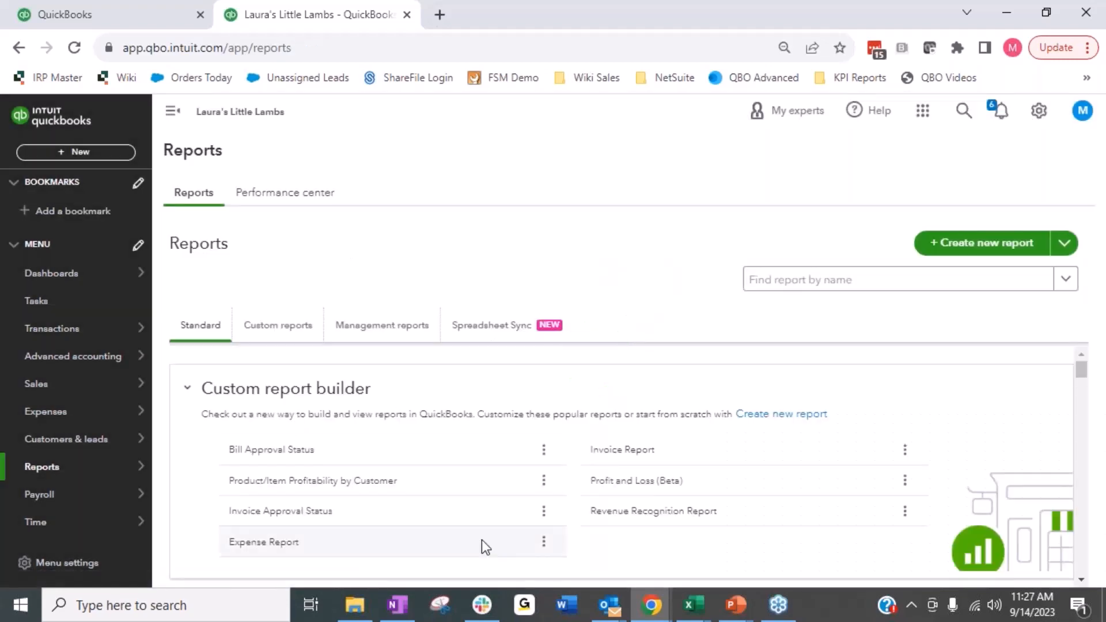
pyautogui.scroll(-5, 481, 536)
pyautogui.scroll(-5, 481, 528)
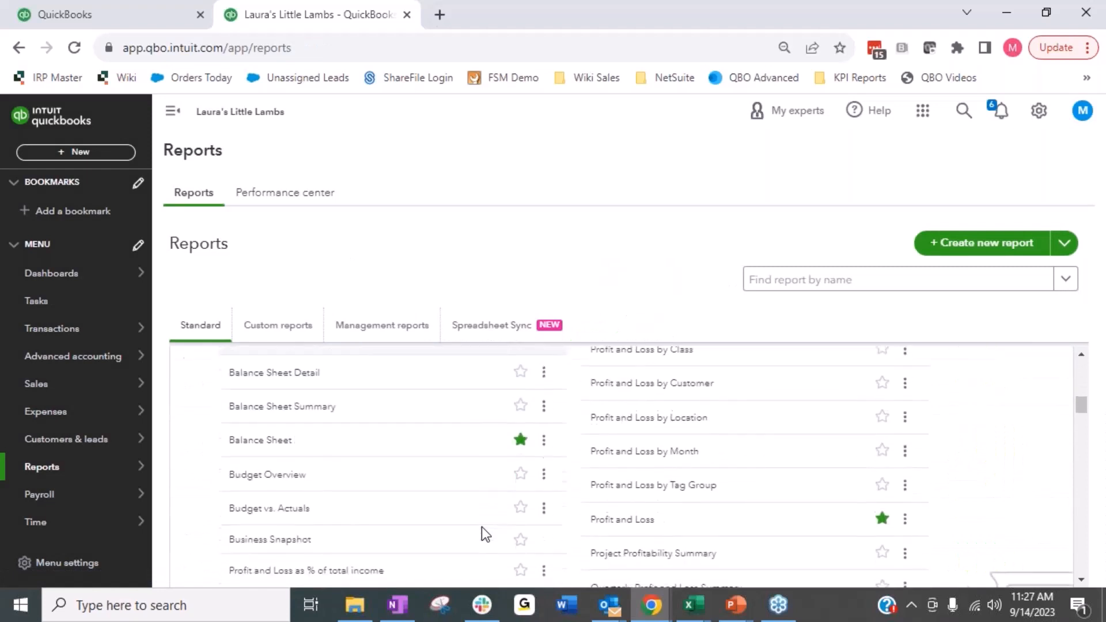
pyautogui.scroll(-2, 481, 527)
pyautogui.scroll(-4, 482, 526)
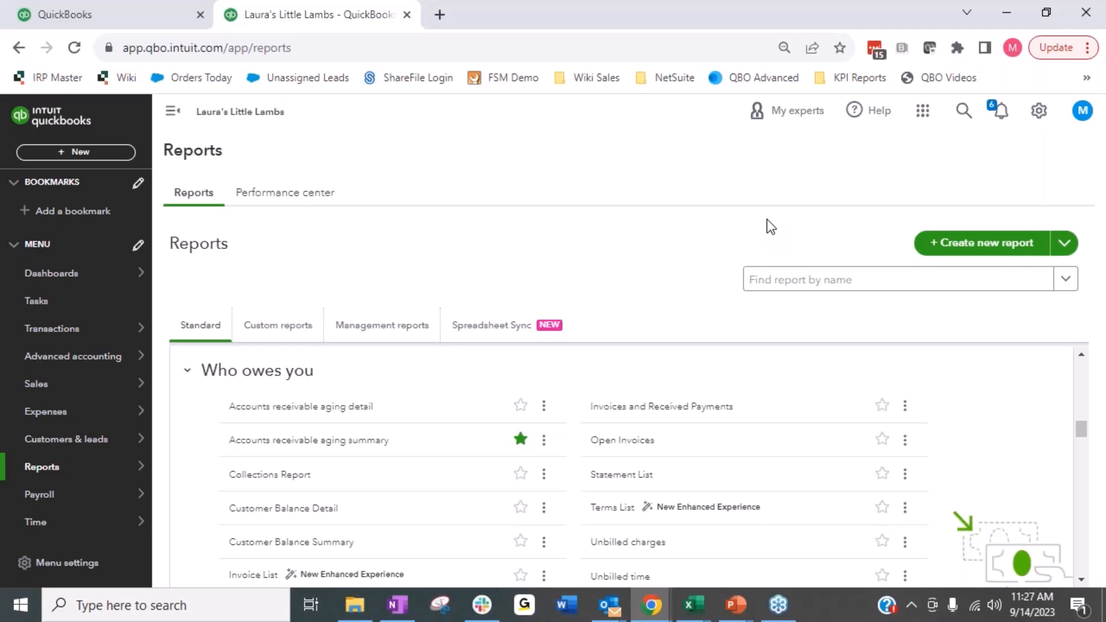
pyautogui.hotkey('alt', 'Tab')
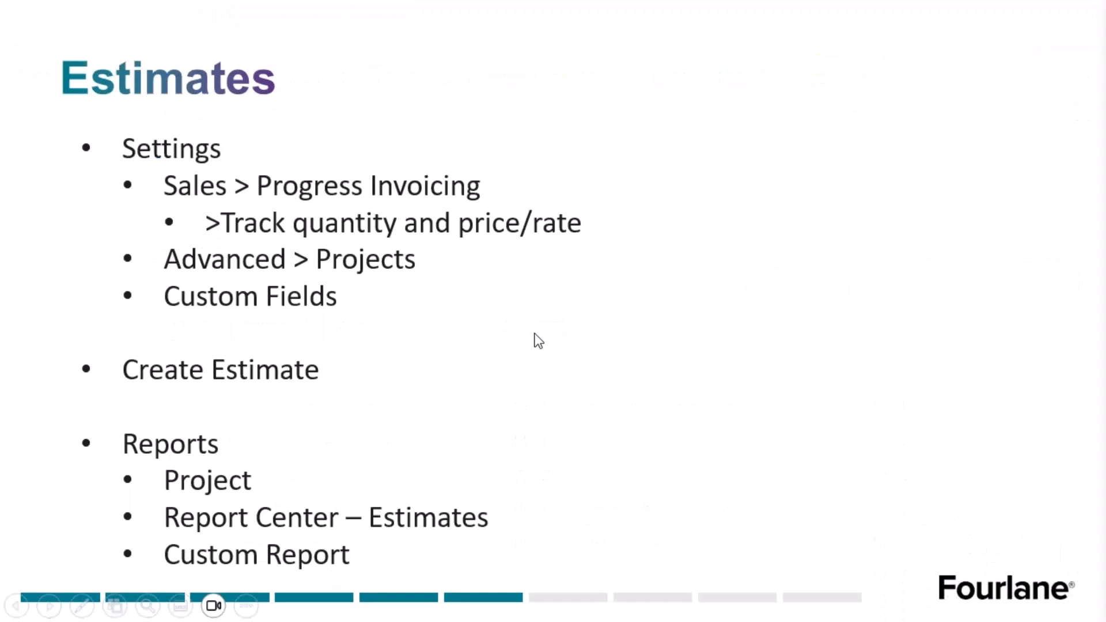
pyautogui.click(539, 340)
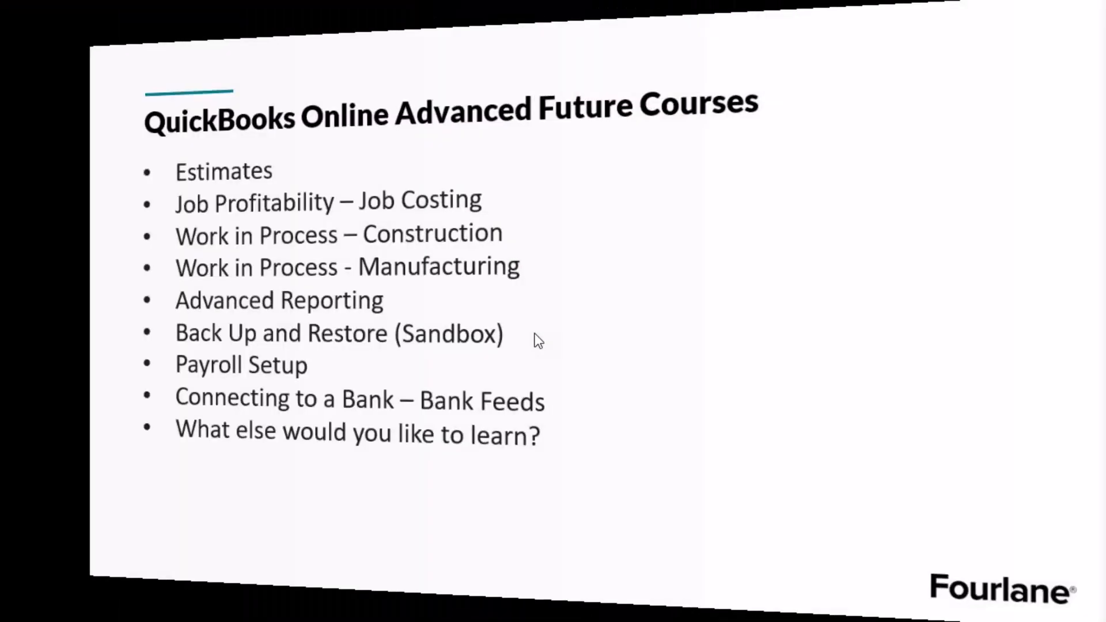